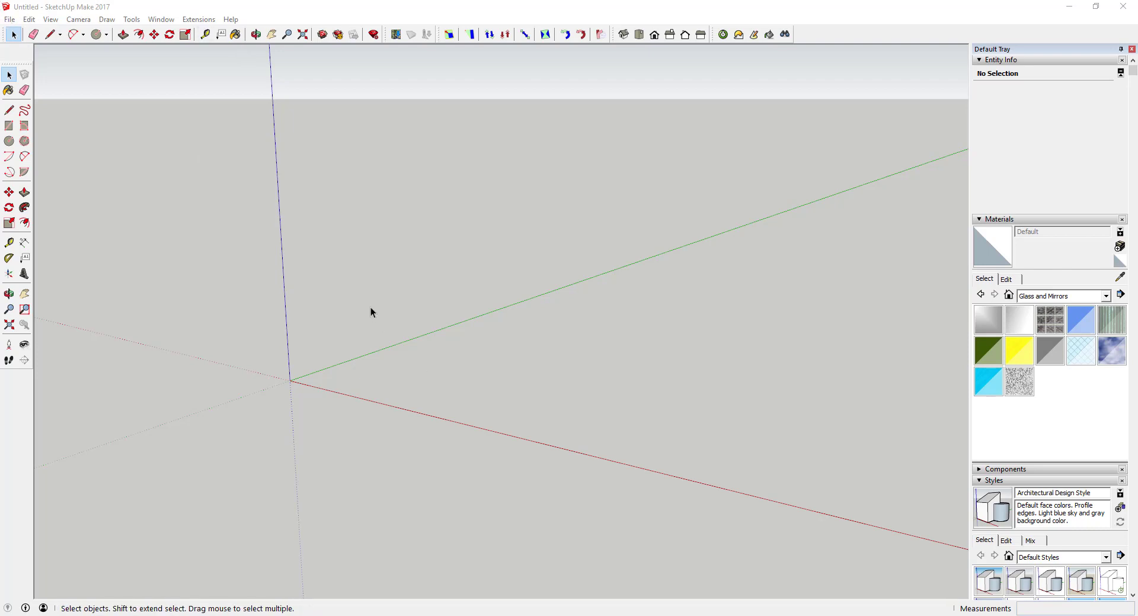
Import the Burgundy-Wine-Glass_extralarge JPG as an image, placing its corner at the origin with a width of 6".
click(10, 22)
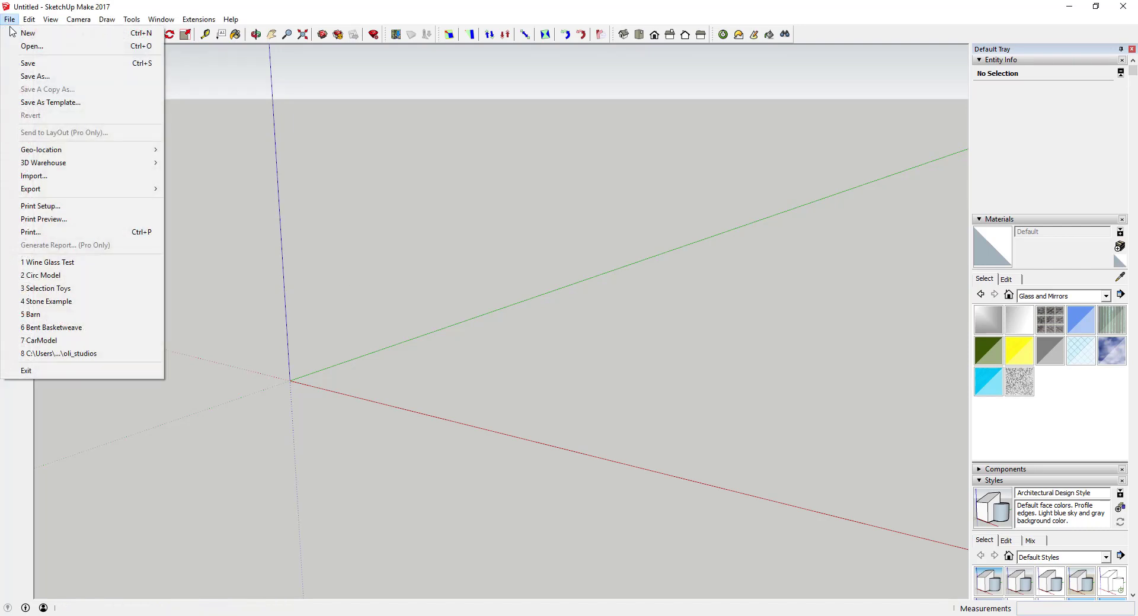
click(71, 176)
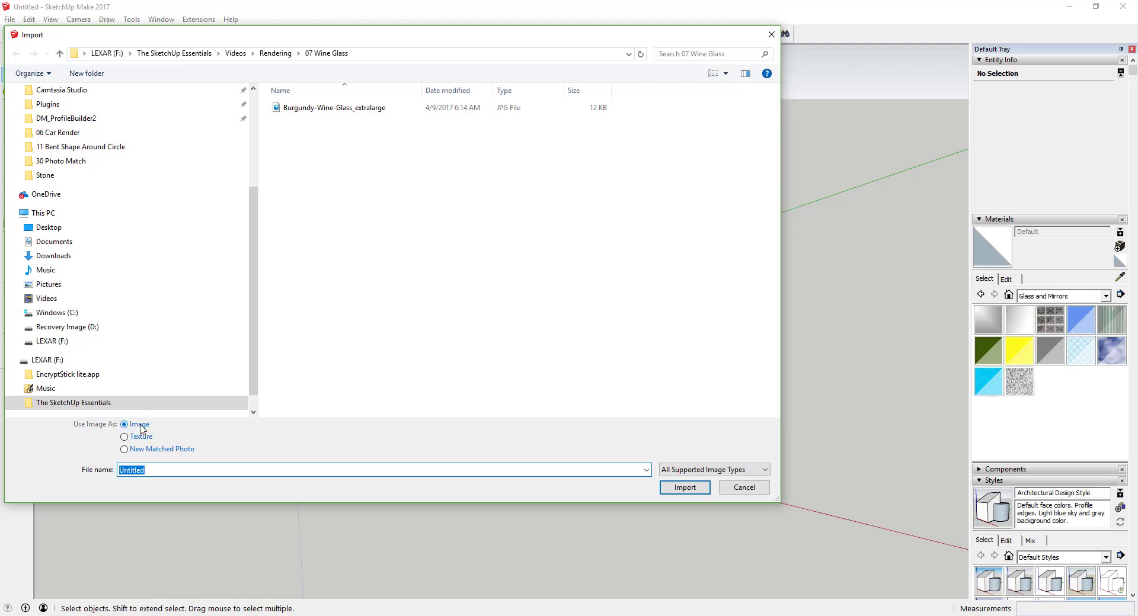
double_click(315, 109)
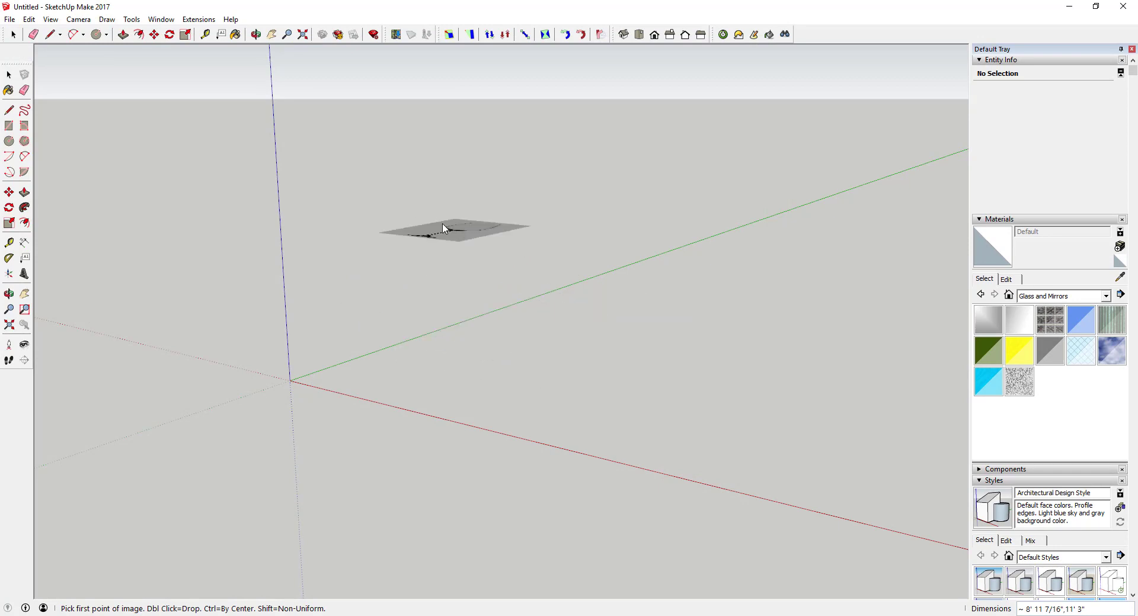
click(290, 382)
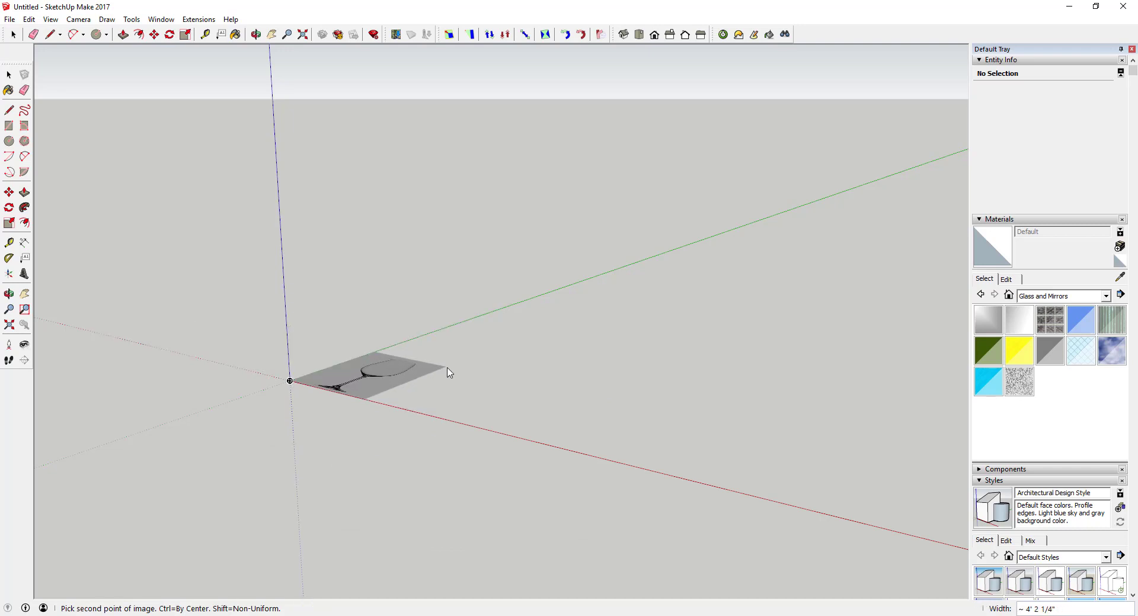
scroll(468, 374, up, 3)
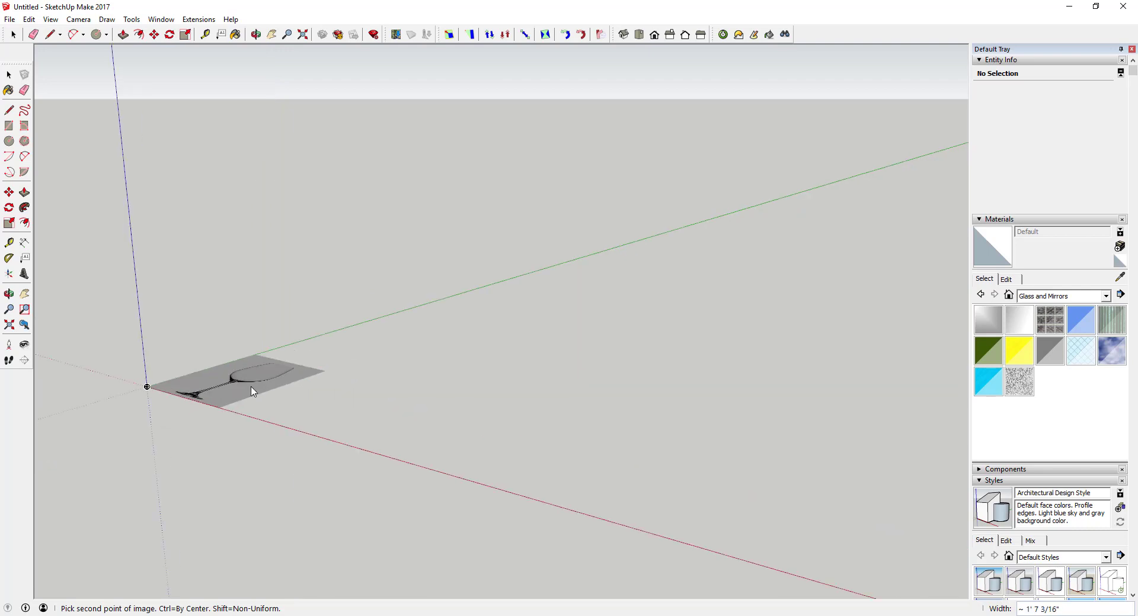
scroll(237, 392, up, 3)
scroll(285, 389, down, 3)
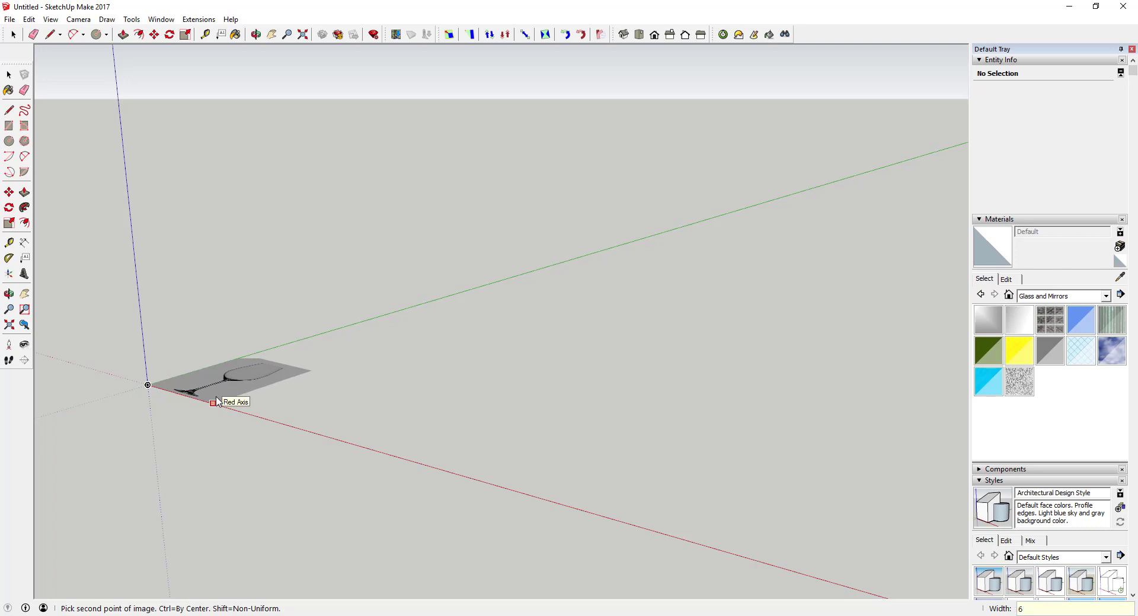
key(Return)
Rotate the image 90 degrees about the red axis at the origin so the wine glass stands upright.
scroll(168, 384, up, 3)
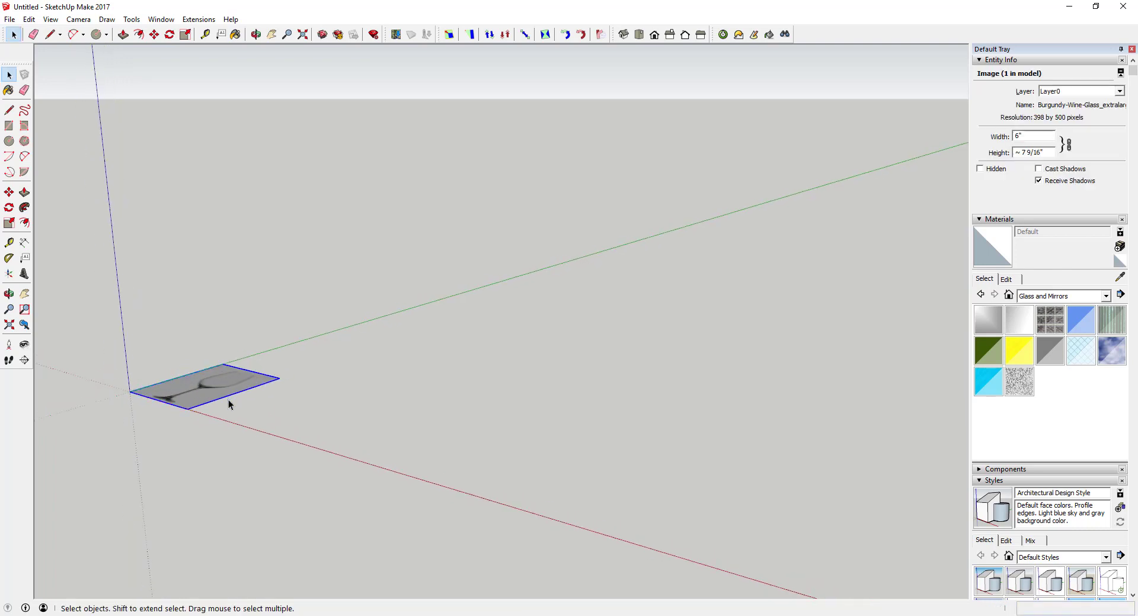
scroll(229, 400, down, 1)
key(q)
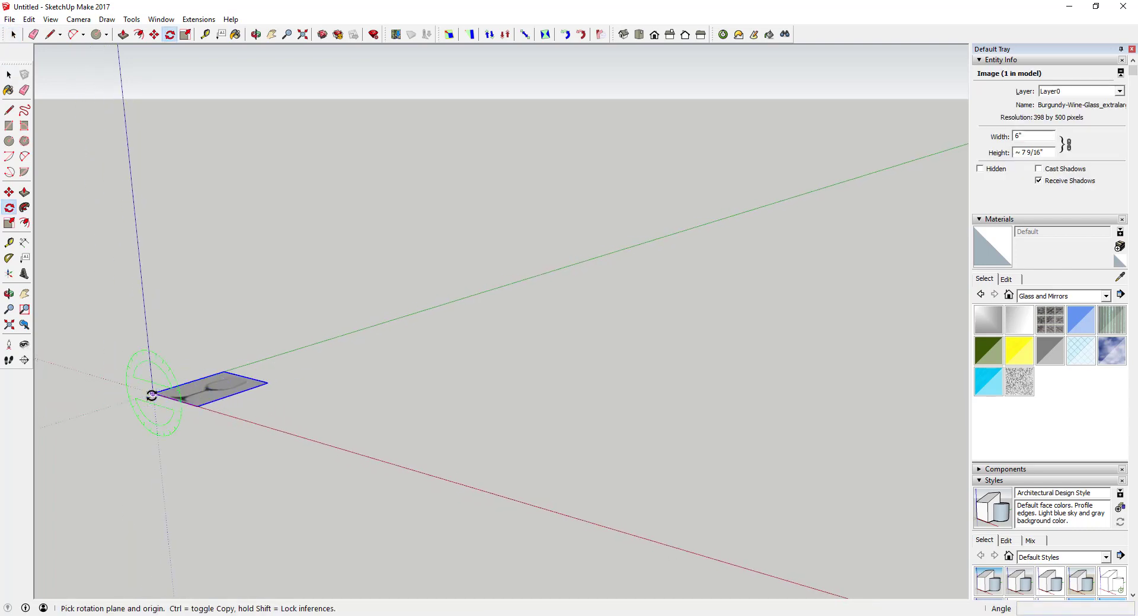
click(153, 394)
click(224, 372)
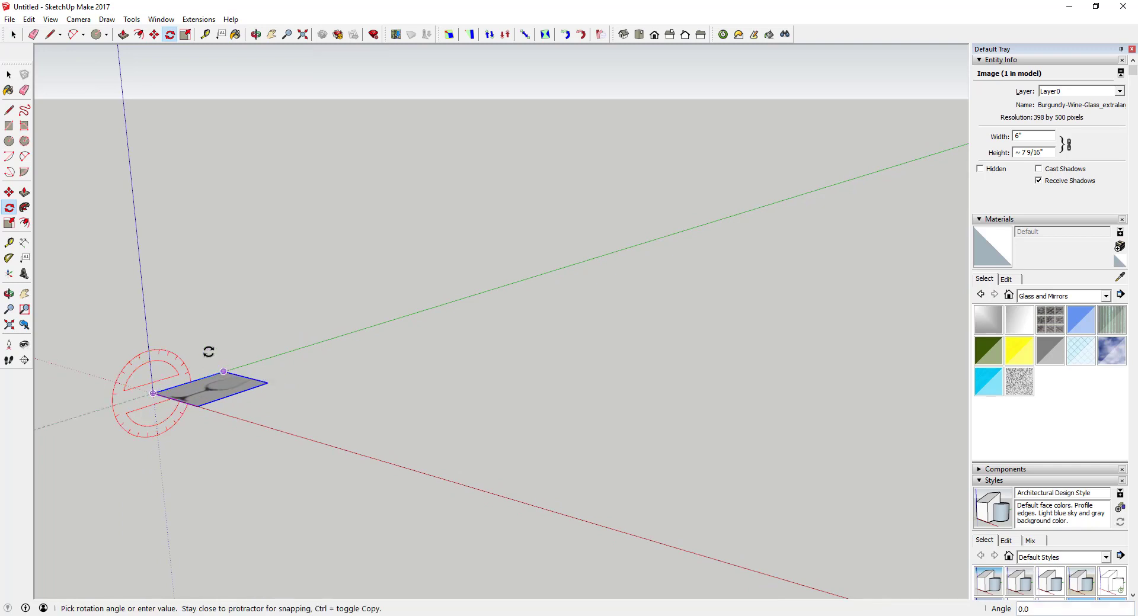
click(146, 311)
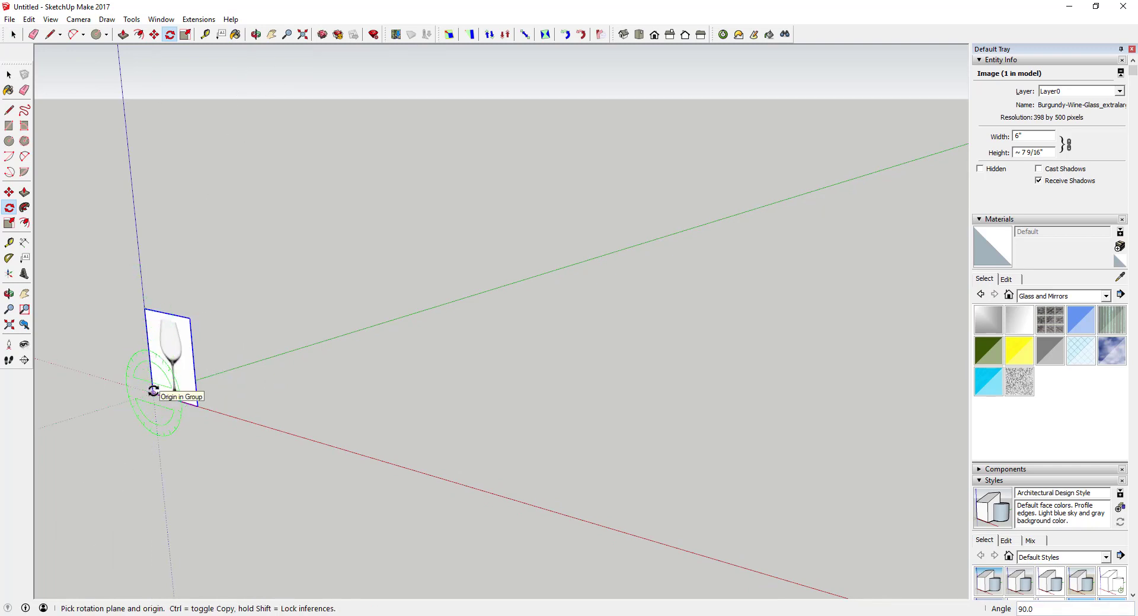
Try to rotate the upright image 90 degrees about the vertical axis at the origin.
click(153, 394)
click(202, 386)
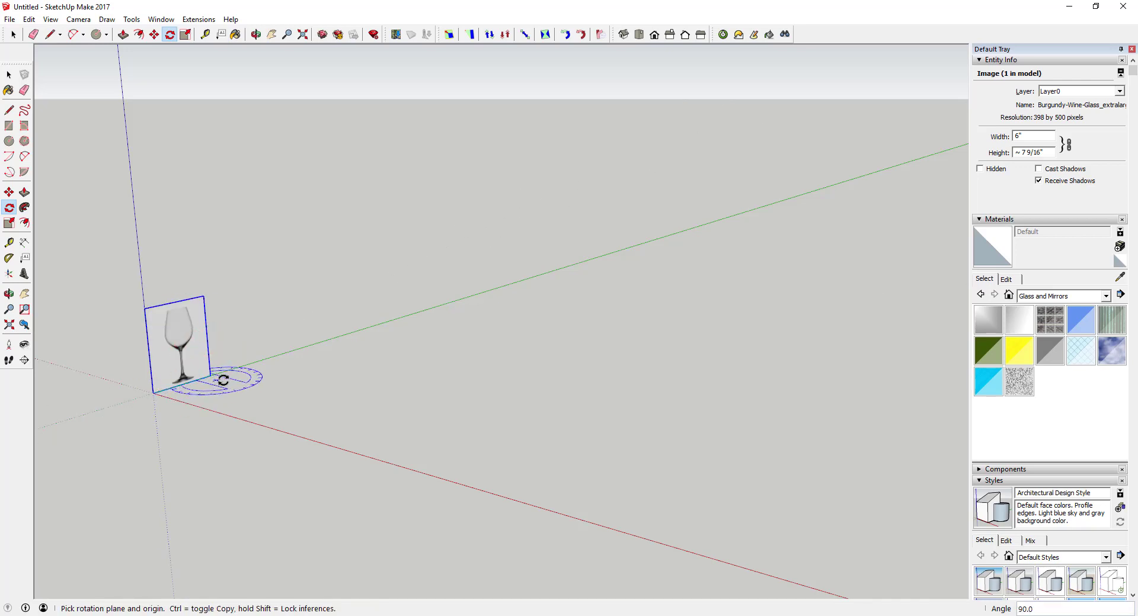
click(196, 380)
Examine the wine glass image face-on, from the rim of the bowl to the base.
scroll(142, 349, up, 2)
middle_drag(142, 350, 314, 305)
scroll(320, 304, up, 2)
scroll(490, 254, down, 3)
scroll(447, 312, up, 3)
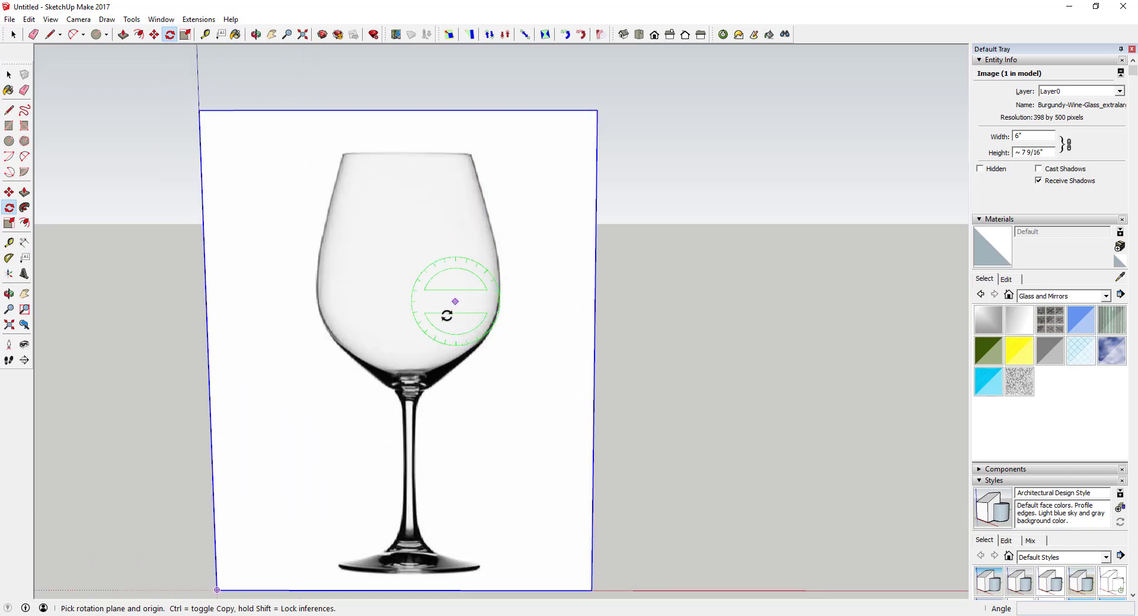
scroll(605, 241, down, 1)
scroll(509, 245, up, 1)
key(space)
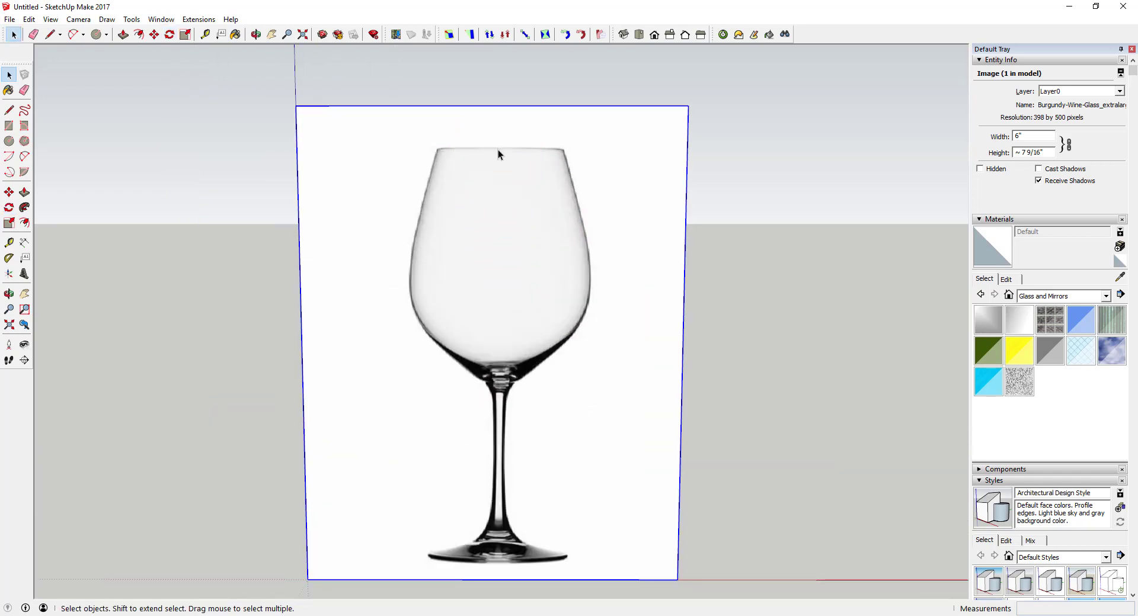
scroll(499, 161, down, 3)
scroll(506, 194, up, 3)
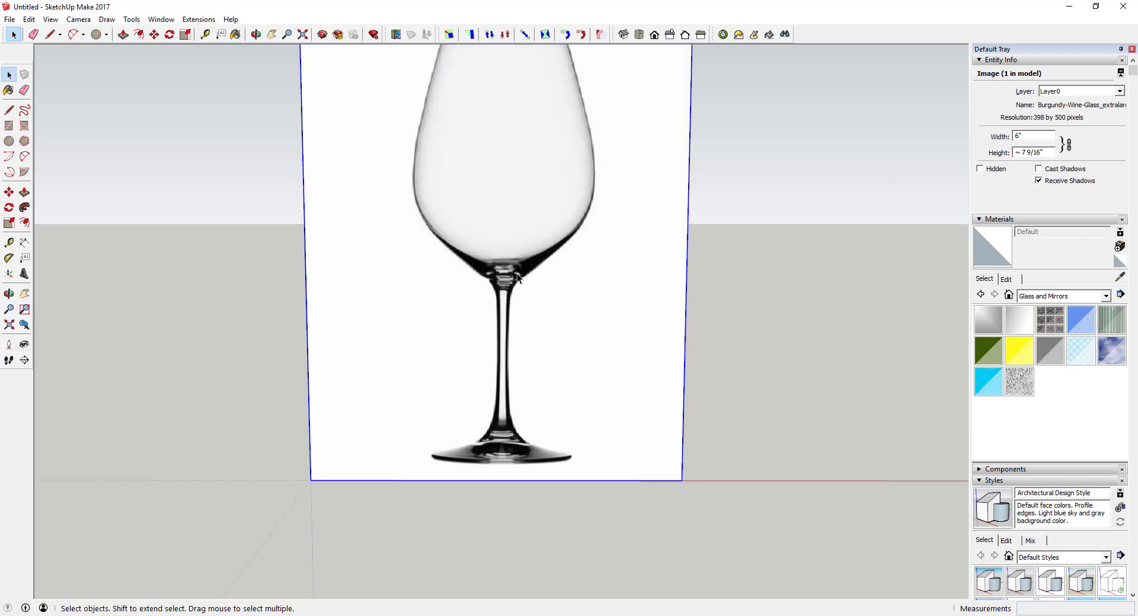
scroll(517, 275, down, 3)
scroll(486, 207, up, 1)
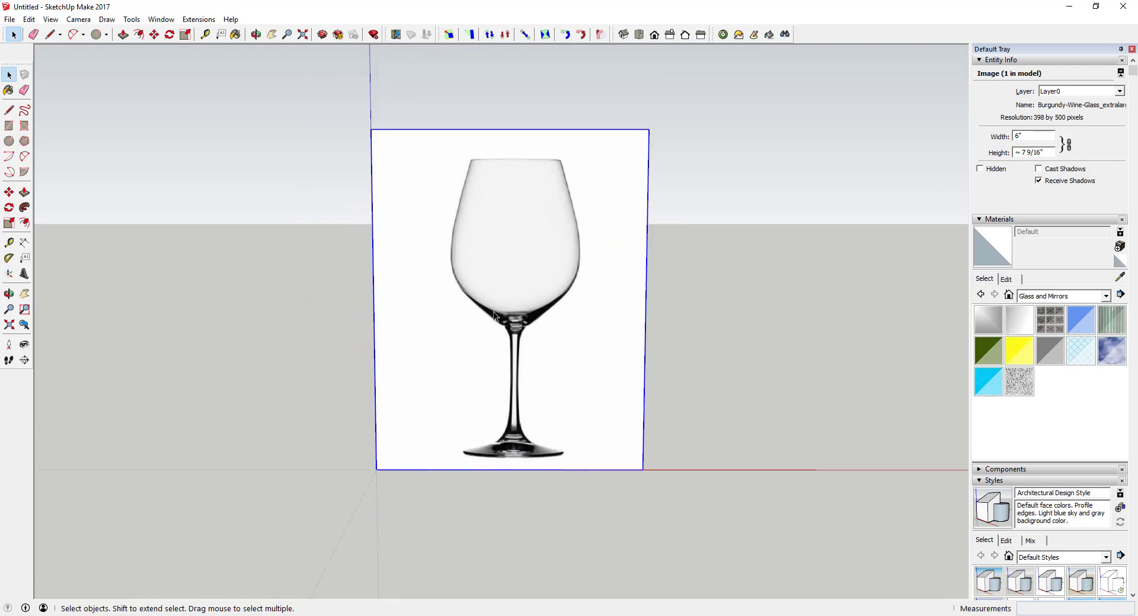
scroll(492, 454, down, 3)
scroll(503, 388, up, 3)
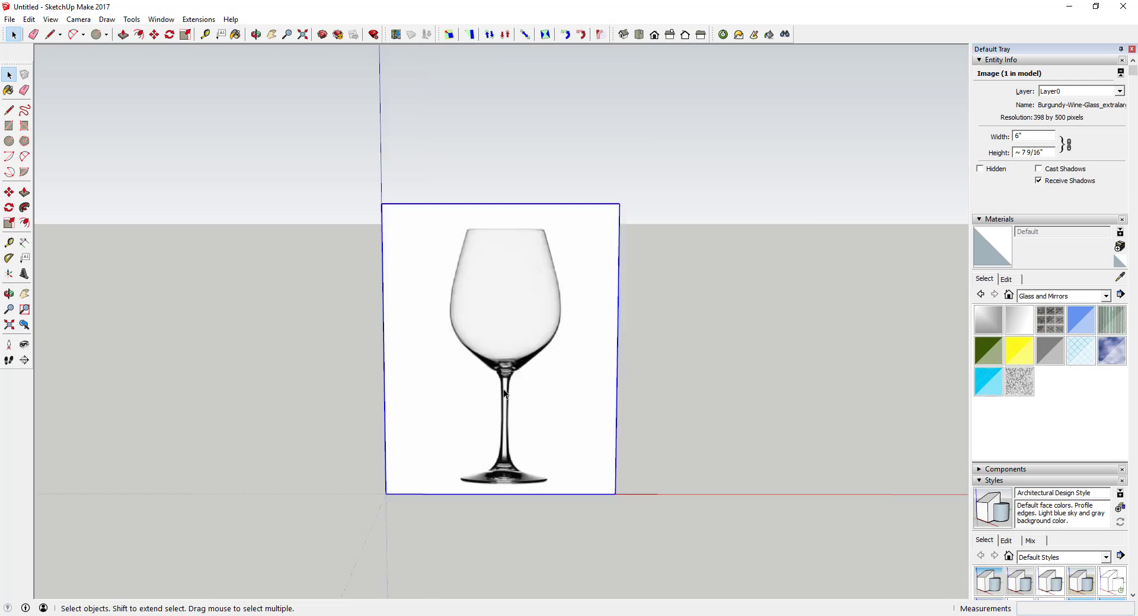
Scale the image uniformly by a factor of 4, keeping its corner at the origin fixed.
key(s)
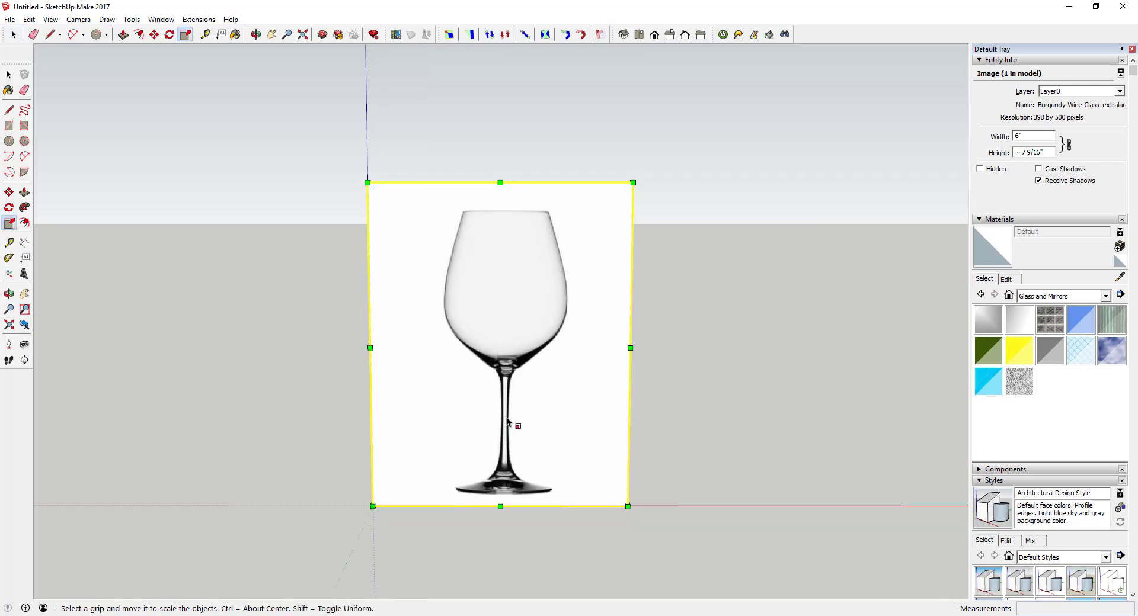
click(633, 183)
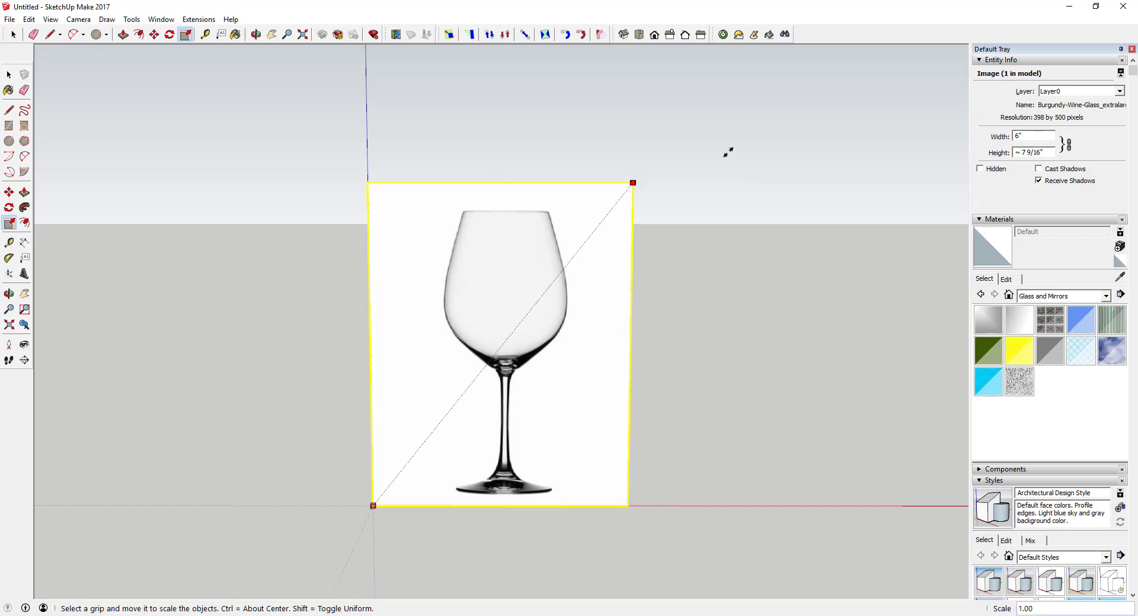
drag(728, 153, 781, 74)
text(4)
key(Return)
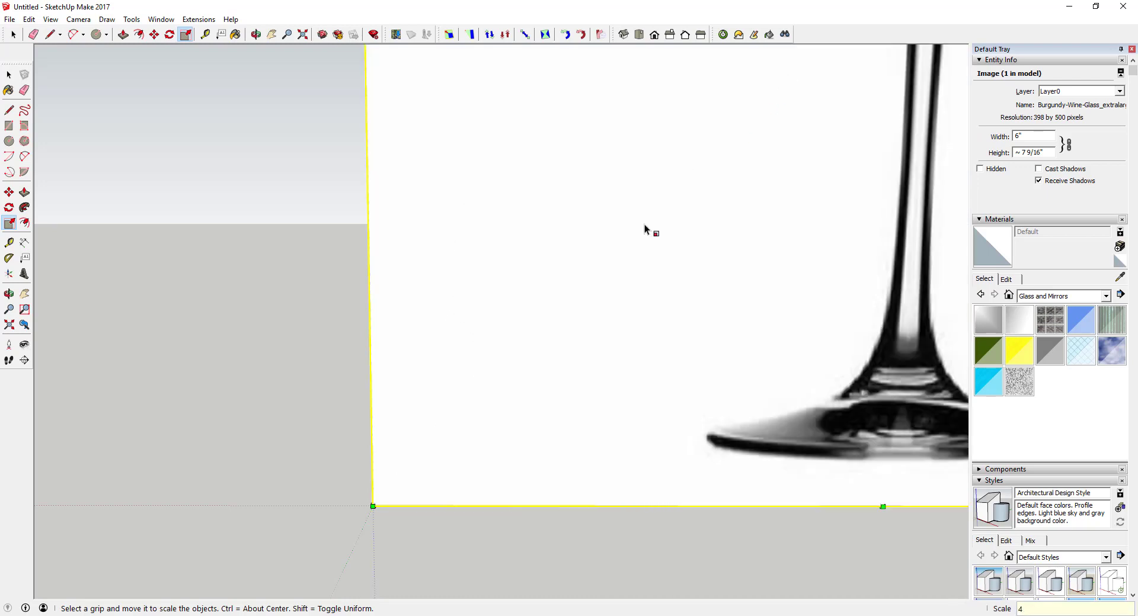
scroll(478, 353, down, 5)
scroll(508, 325, up, 3)
scroll(513, 305, up, 3)
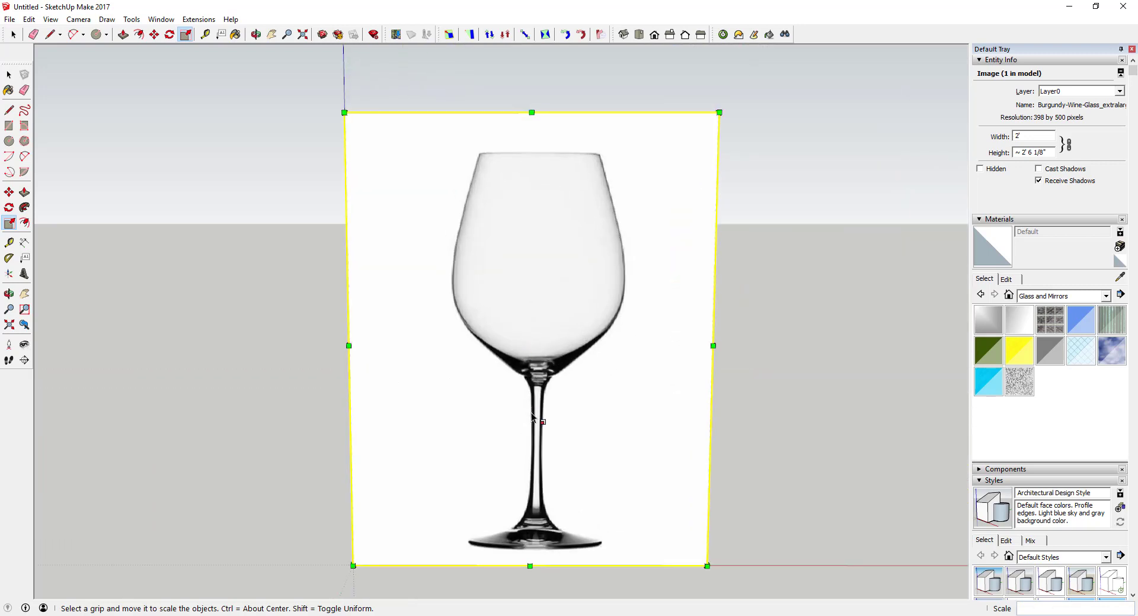
key(space)
scroll(533, 372, down, 2)
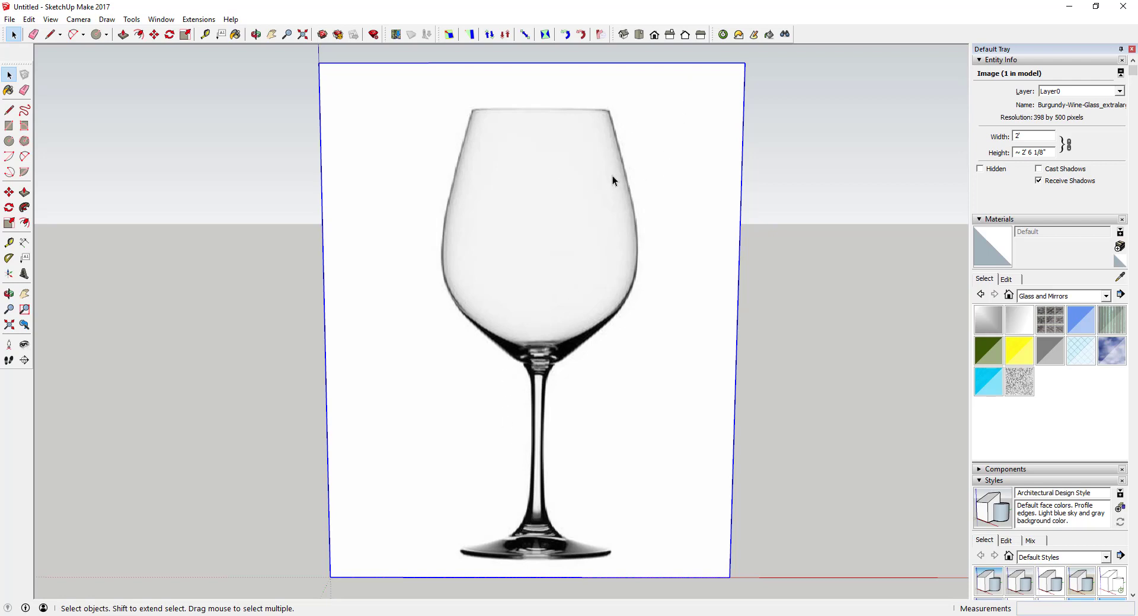
Draw a vertical centerline about 2' 2 7/16" long from the bottom of the glass base up to the rim.
key(l)
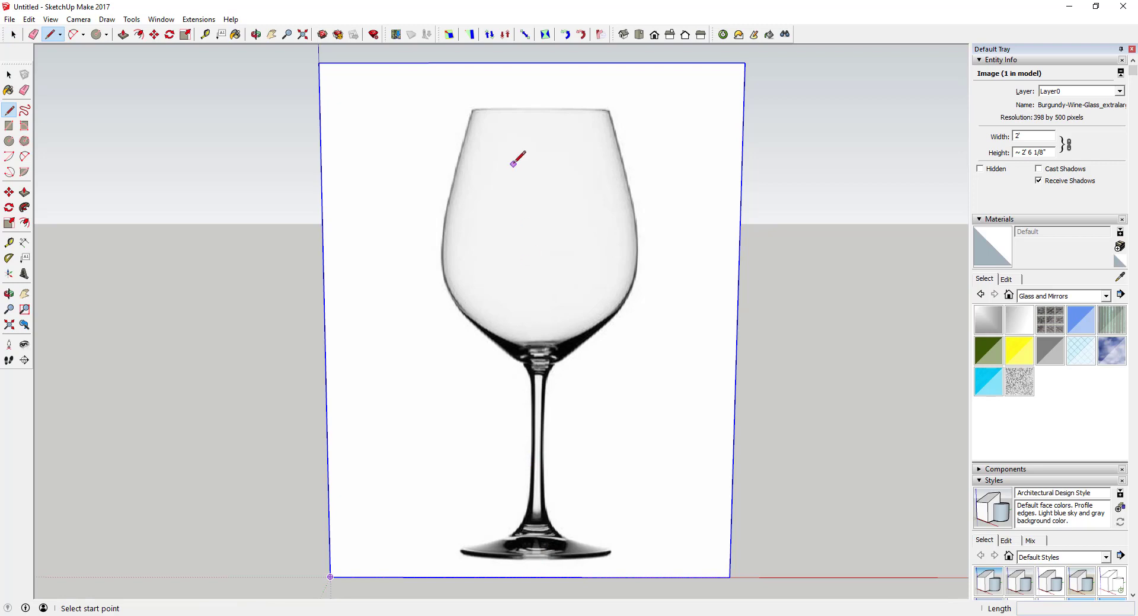
key(space)
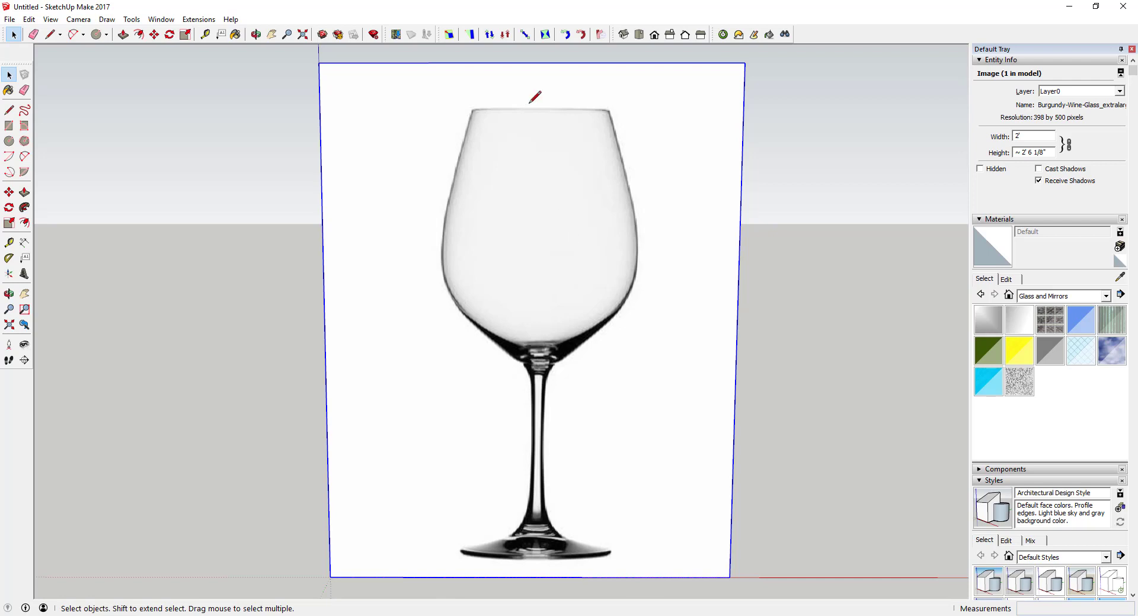
key(l)
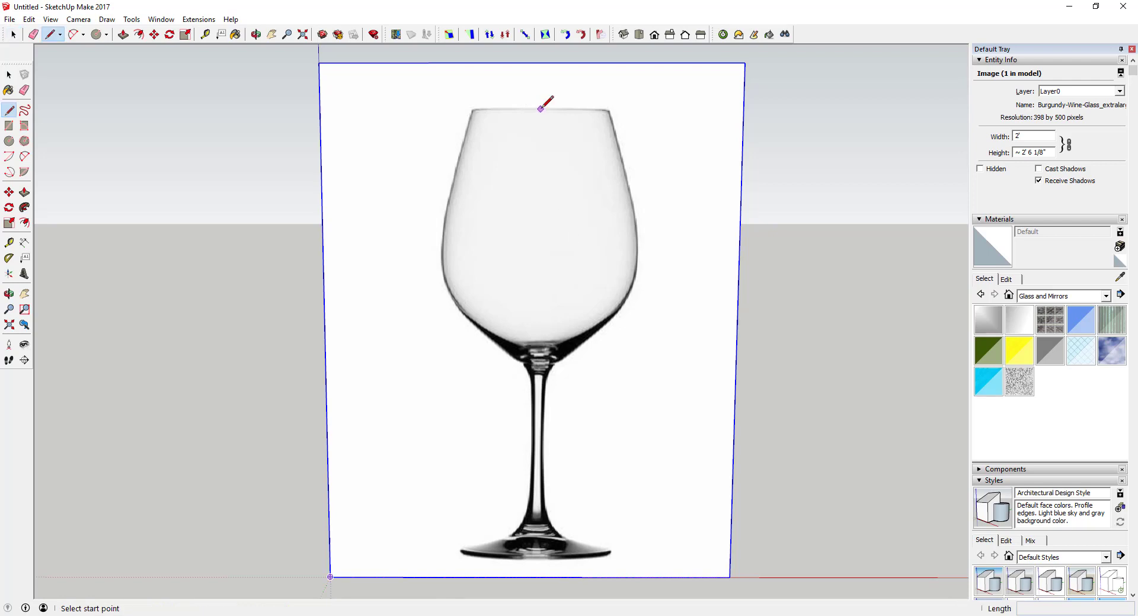
click(536, 559)
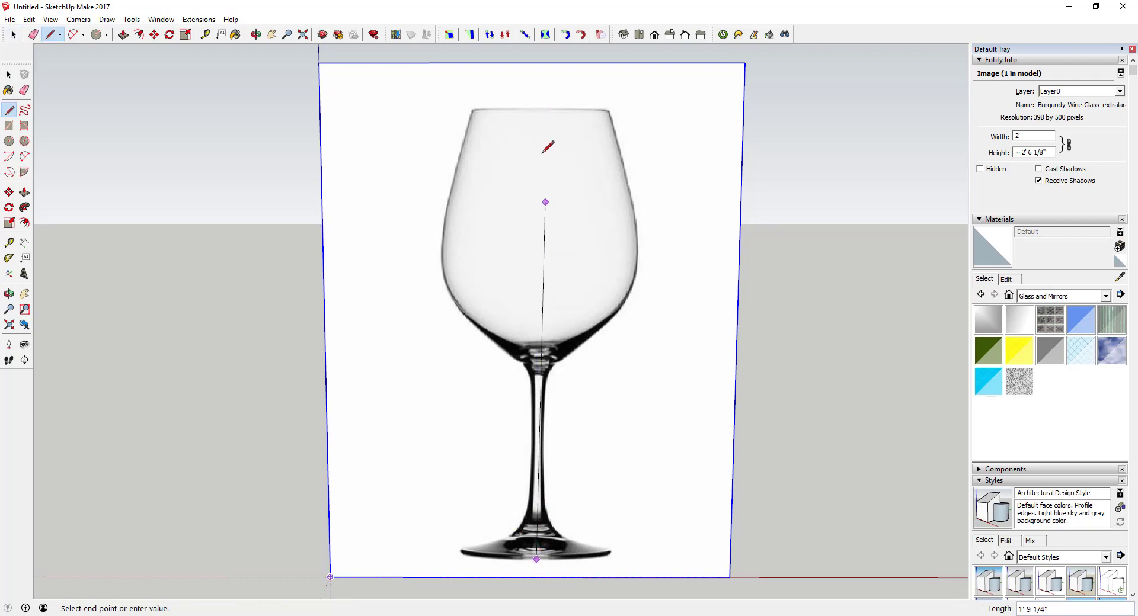
click(538, 109)
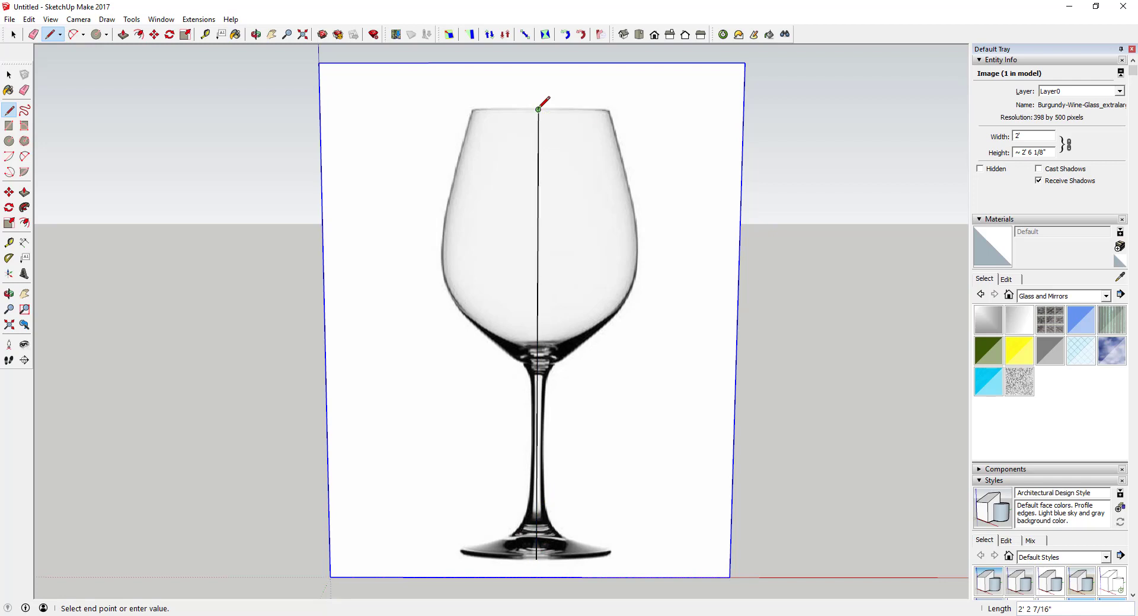
Continue the line along the rim to its left corner and down the straight upper part of the bowl's left side.
click(476, 109)
scroll(459, 147, up, 3)
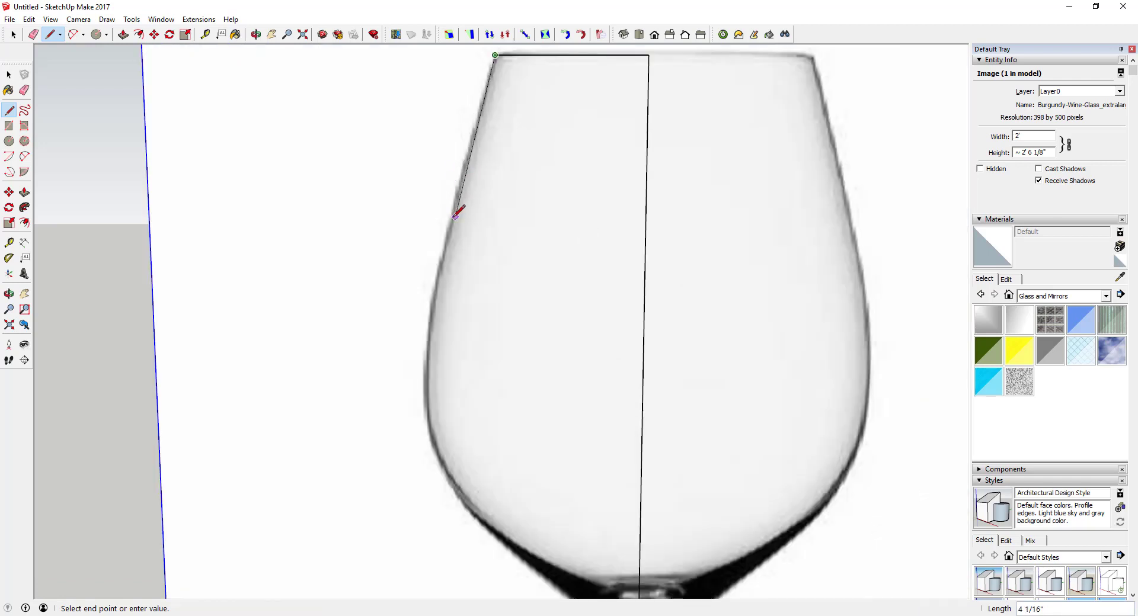
click(441, 265)
key(a)
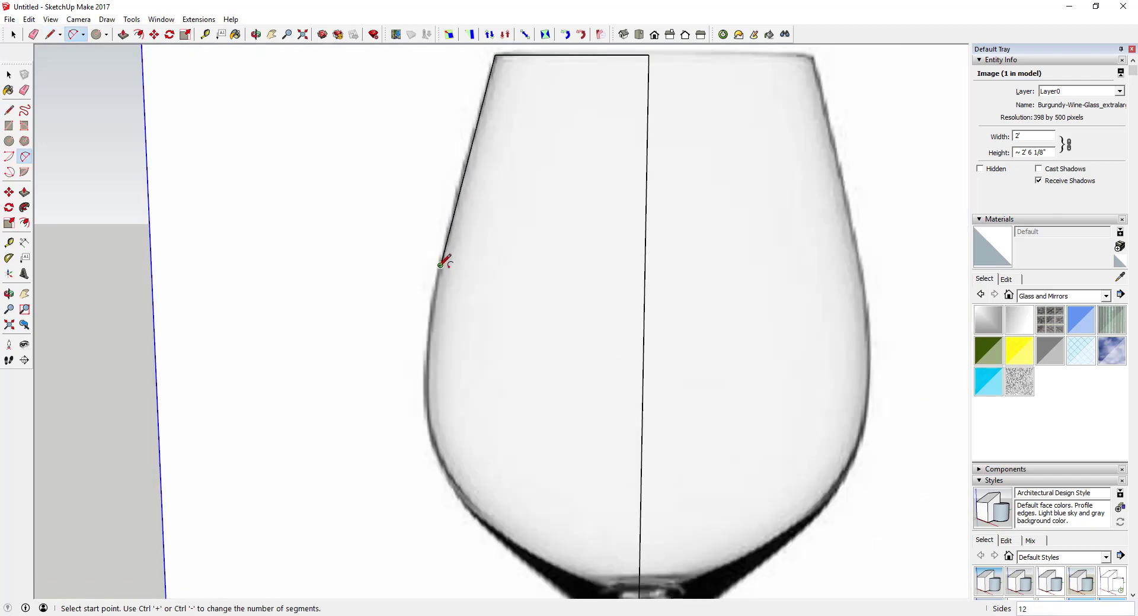
click(441, 265)
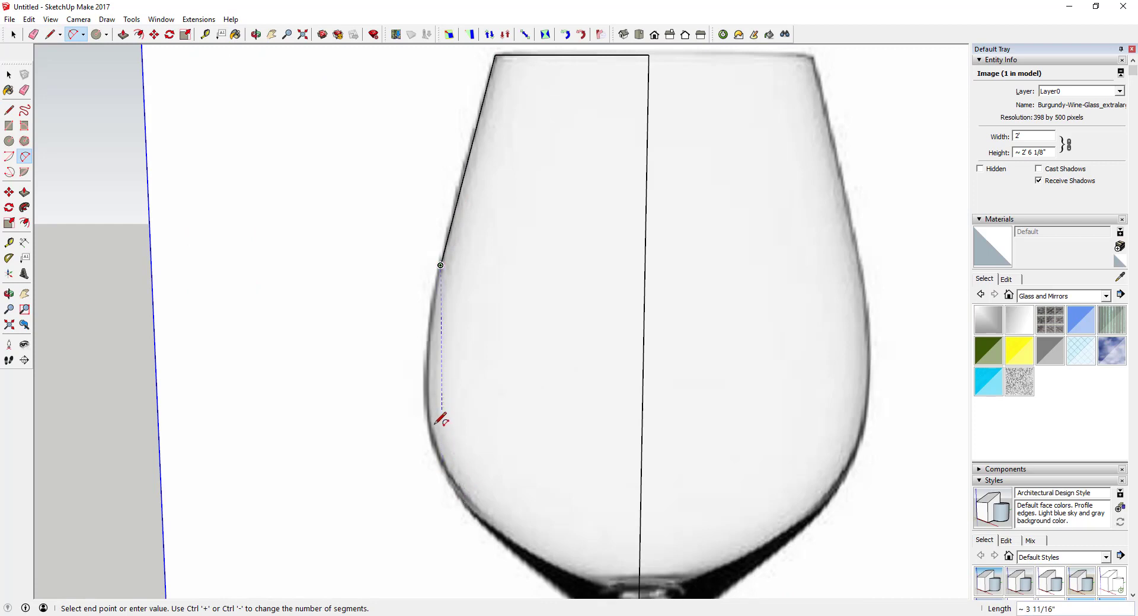
scroll(445, 460, up, 2)
click(443, 465)
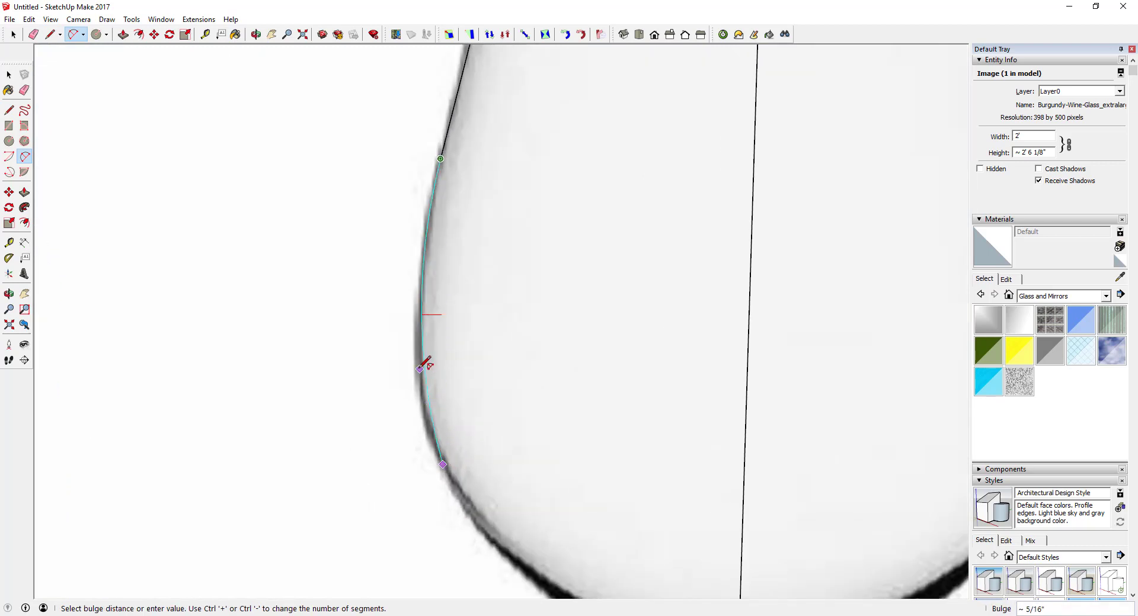
click(427, 368)
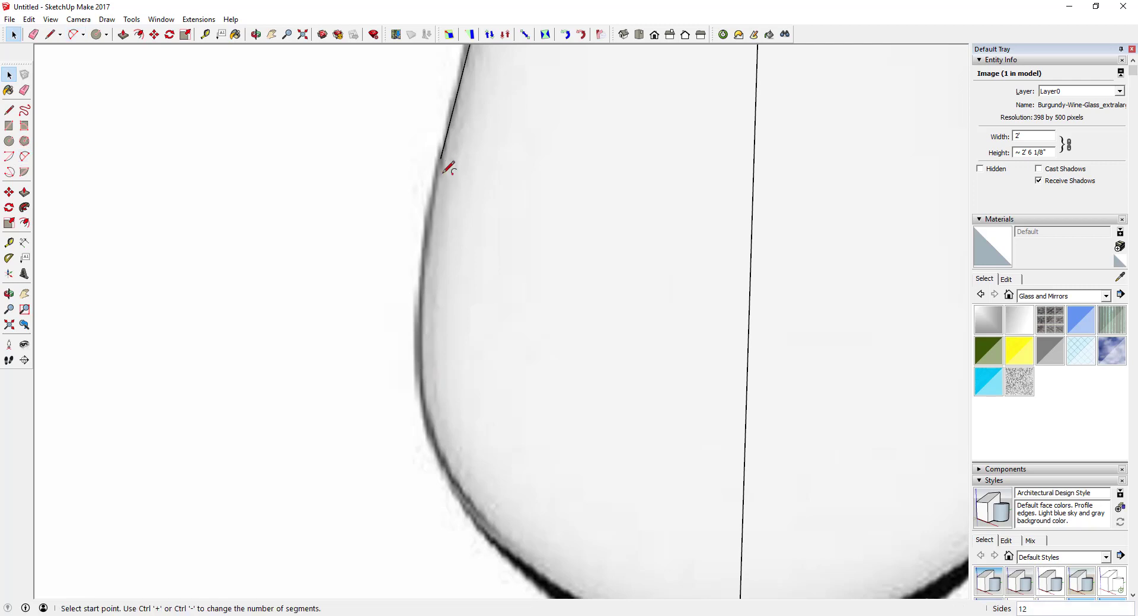
Draw a two-point arc along the bowl's left bulge with a chord about 4 5/8" long, starting at the straight edge's lower end.
click(440, 159)
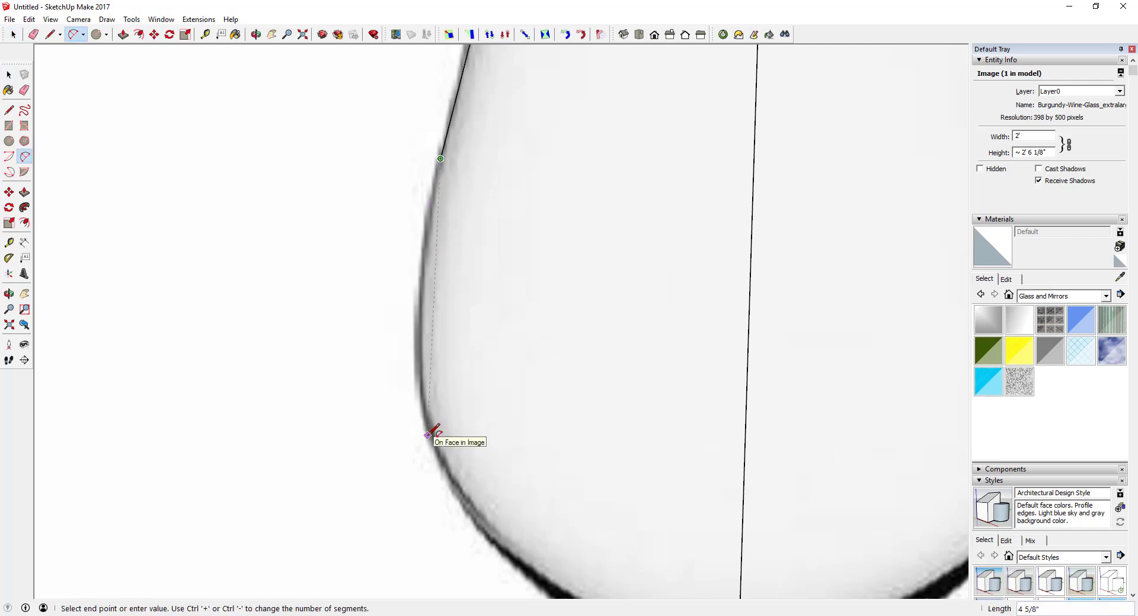
click(428, 435)
click(423, 404)
Finish the arc along the bowl's left bulge and trace the lower-left curve of the bowl with another two-point arc.
click(427, 435)
scroll(428, 436, down, 2)
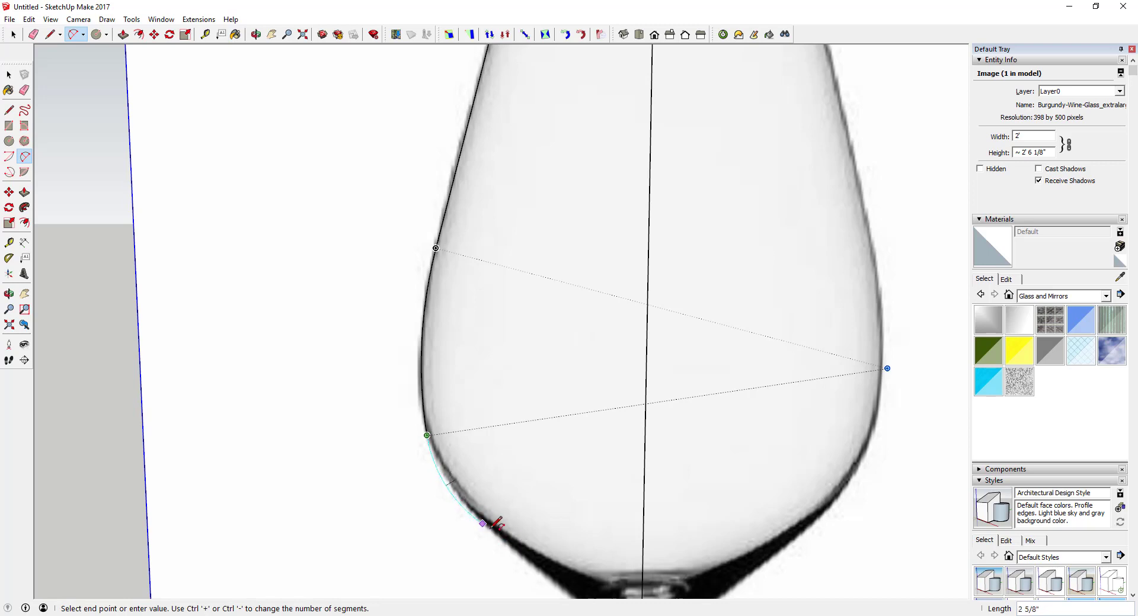
click(532, 560)
scroll(534, 560, up, 3)
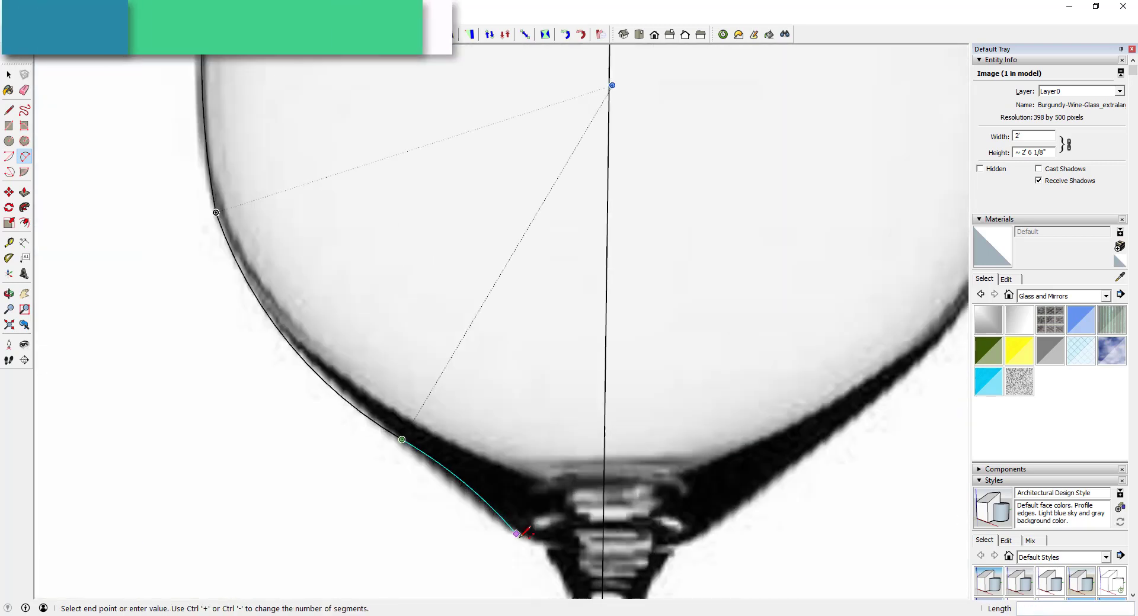
Continue with two-point arcs down the bowl's neck, the stem's left side and the foot's sloping upper edge.
scroll(516, 464, down, 5)
shift+middle_drag(516, 465, 521, 271)
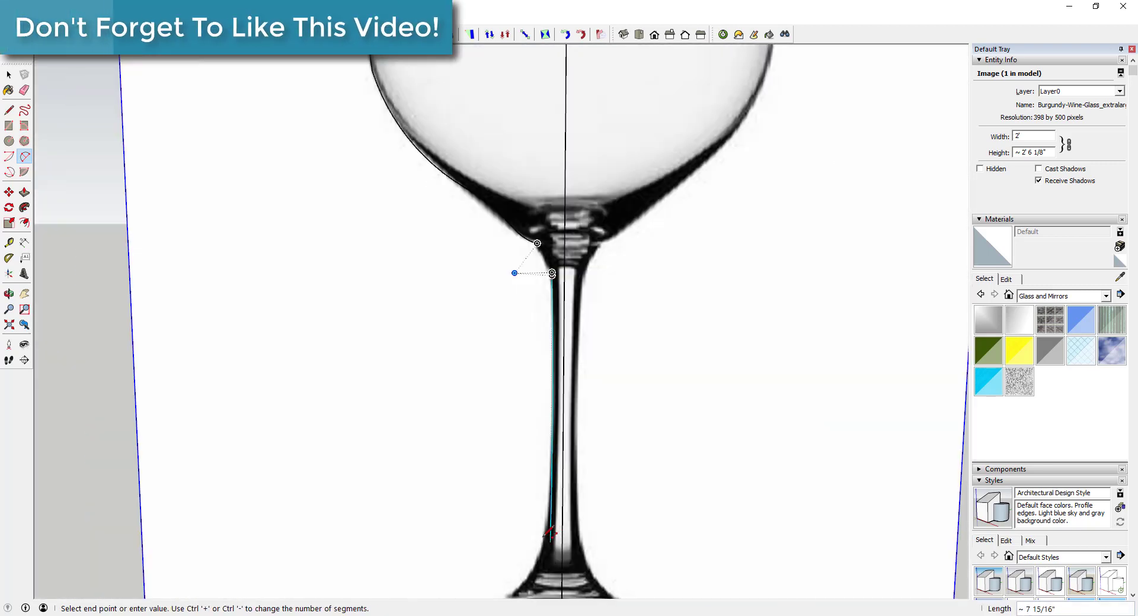
scroll(560, 320, up, 5)
scroll(521, 511, down, 2)
scroll(411, 542, up, 4)
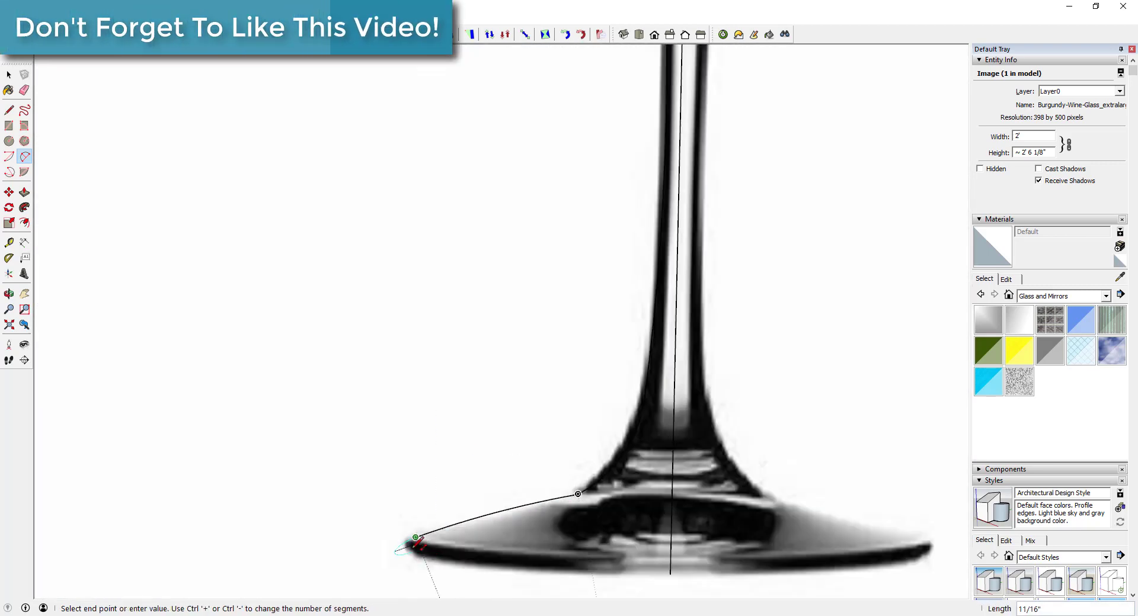
Round the foot's left tip with a small arc and close the profile with an arc along the underside to the centerline.
click(551, 537)
click(557, 545)
click(812, 546)
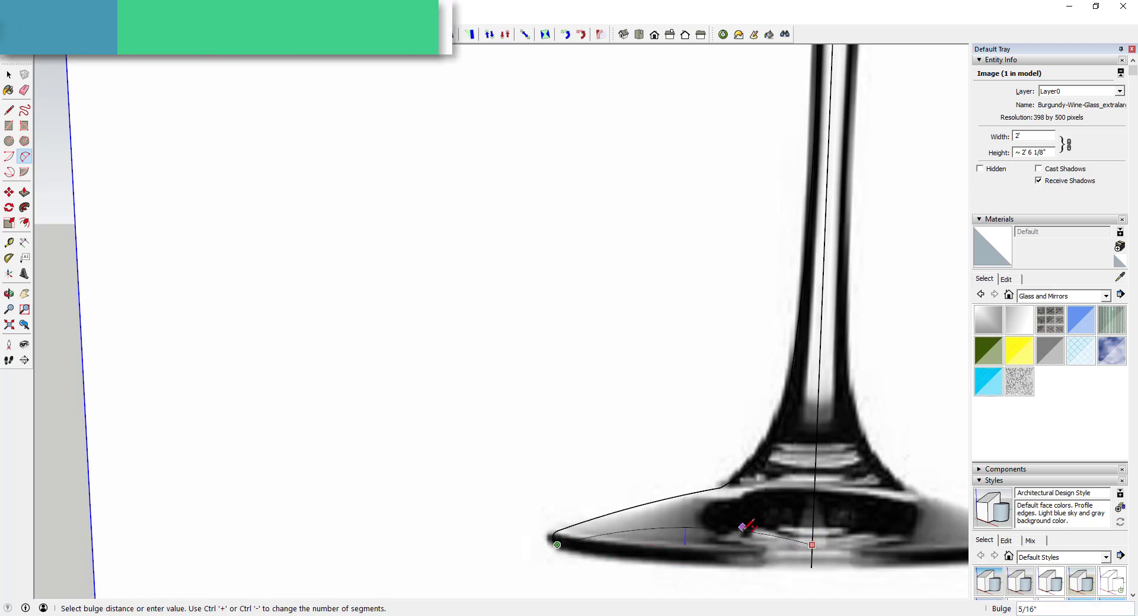
scroll(809, 534, up, 3)
click(787, 516)
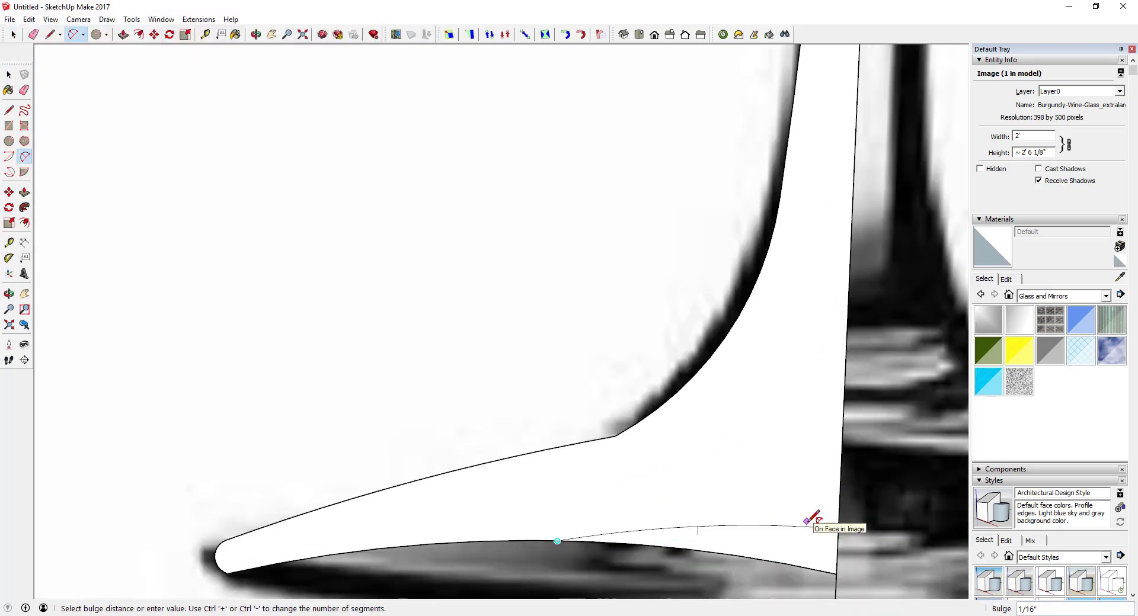
Offset the half-glass profile face inward by about 1/2" to form the glass wall.
key(space)
scroll(754, 288, down, 6)
key(f)
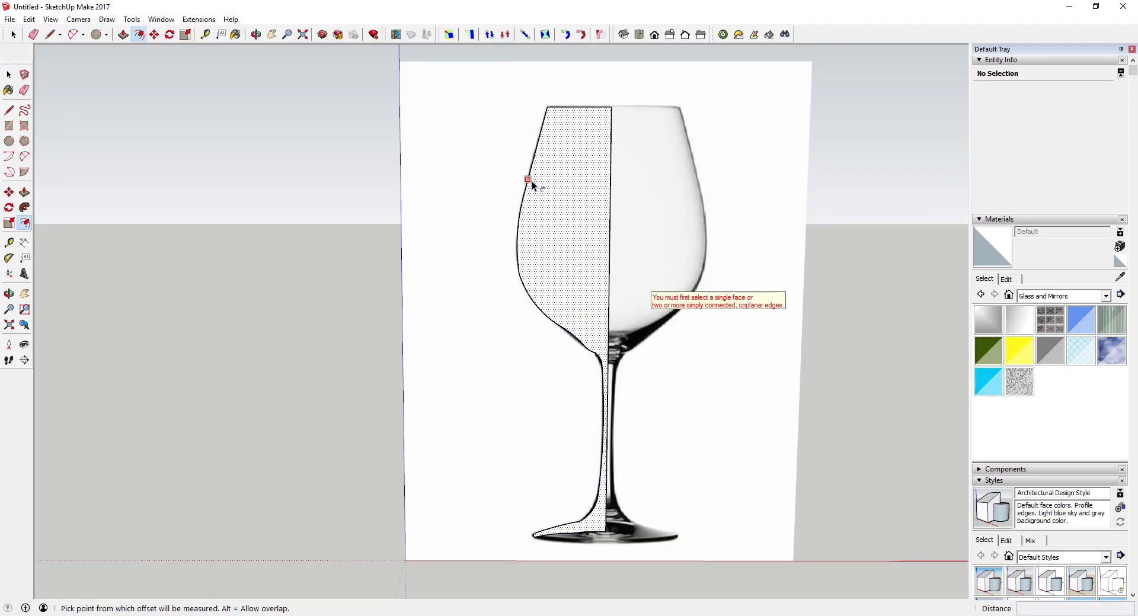
click(528, 180)
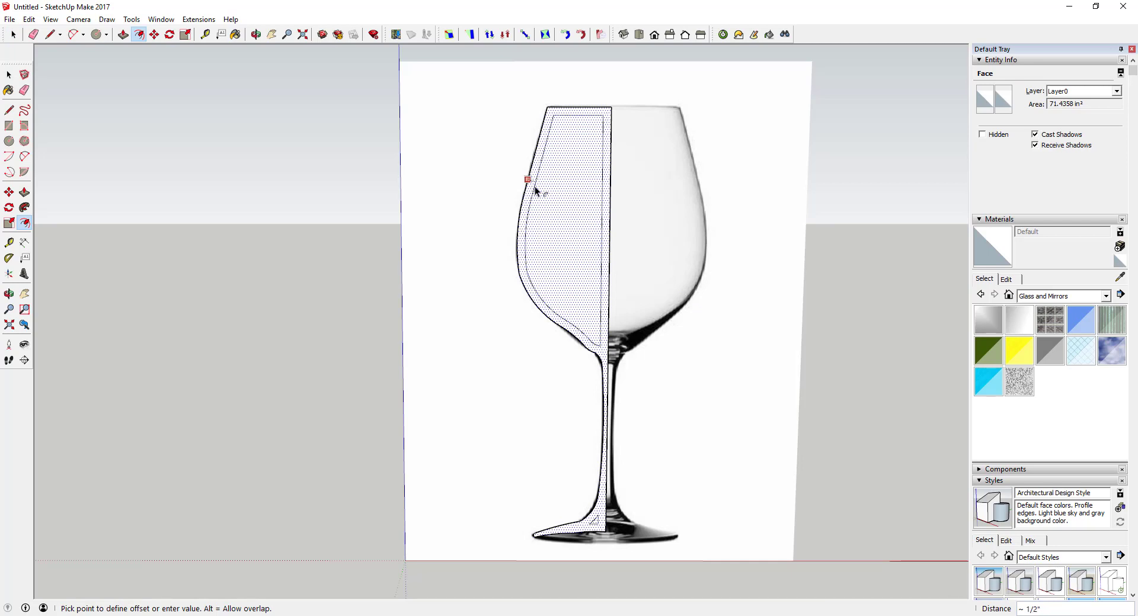
click(535, 186)
scroll(549, 118, up, 3)
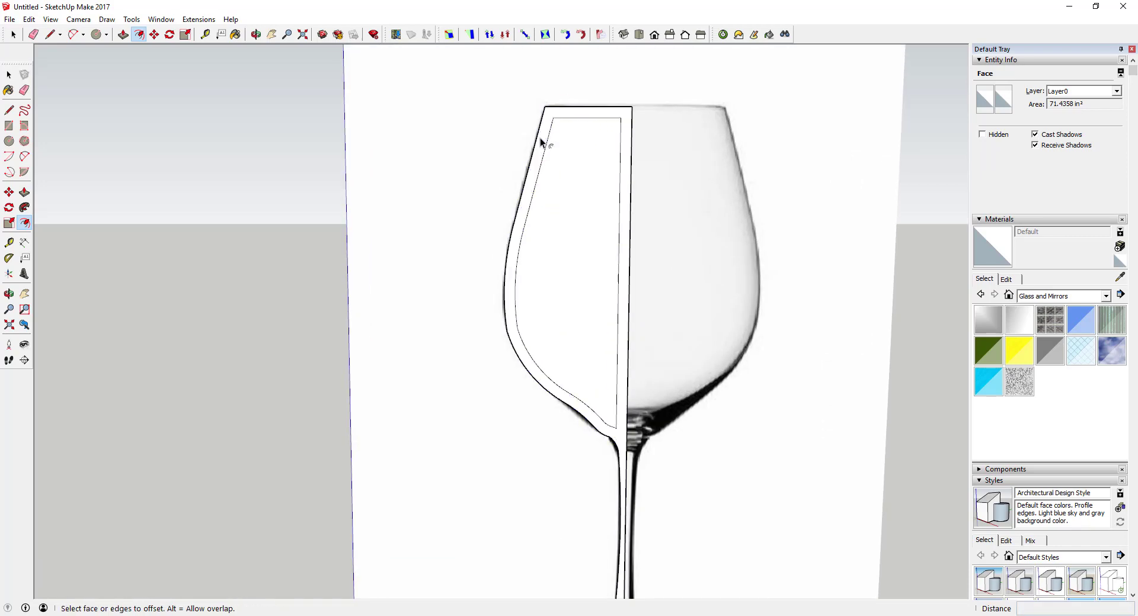
Draw a line extending the inner wall edge from the offset's upper-left corner to the rim line.
key(space)
click(555, 120)
key(l)
scroll(554, 112, up, 2)
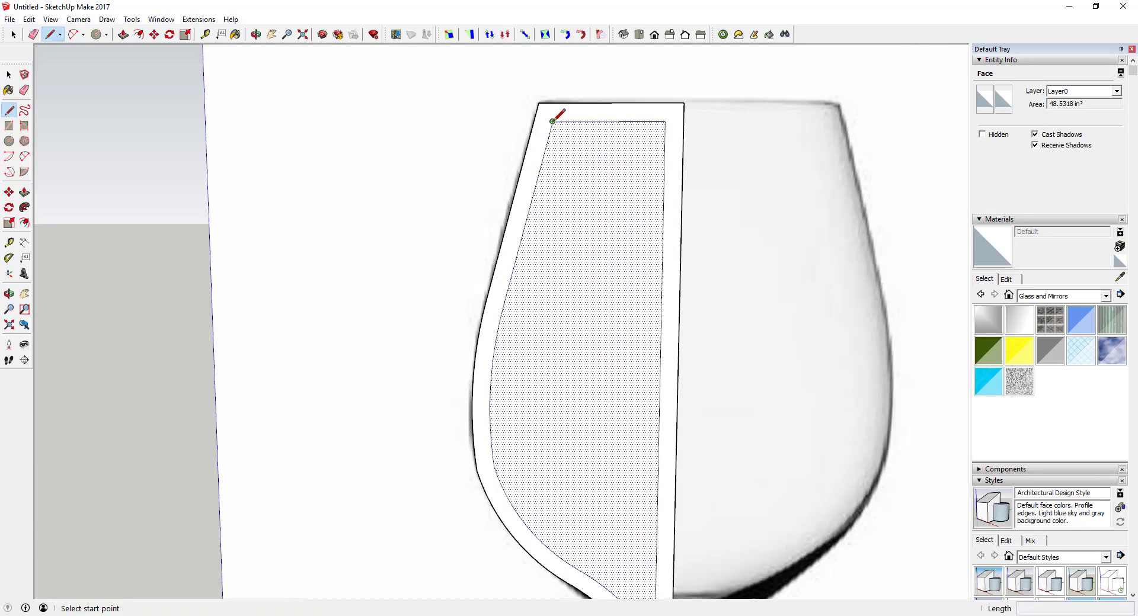
click(553, 112)
key(Escape)
Cap the wall's rim with an upward arc on a chord of about 1/2" and erase the short rim edge beneath it.
key(shift+p)
click(539, 103)
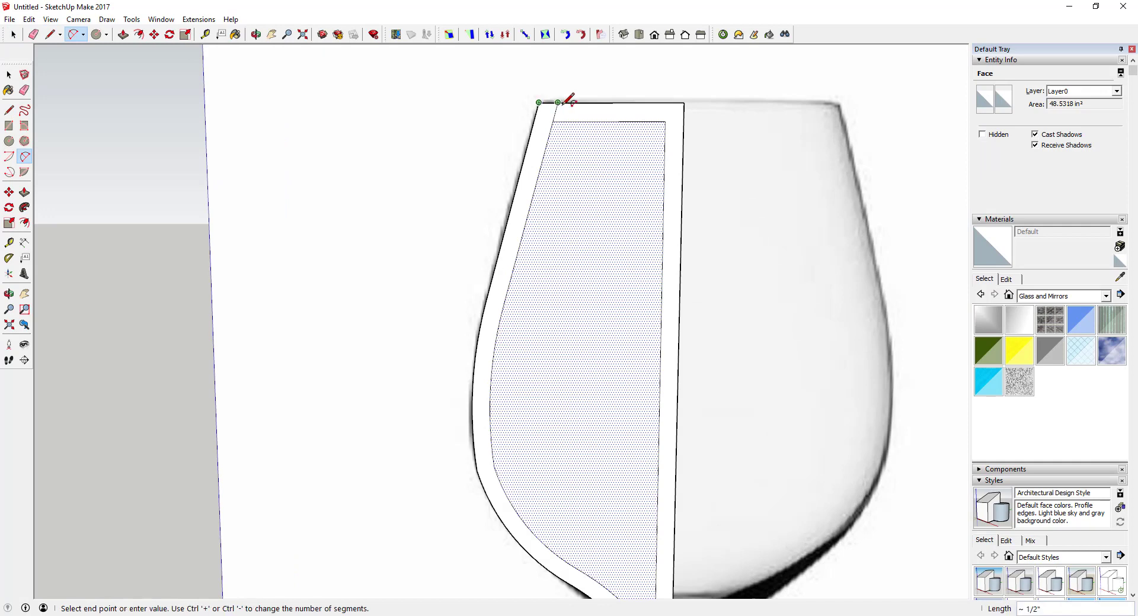
click(557, 102)
scroll(559, 88, up, 1)
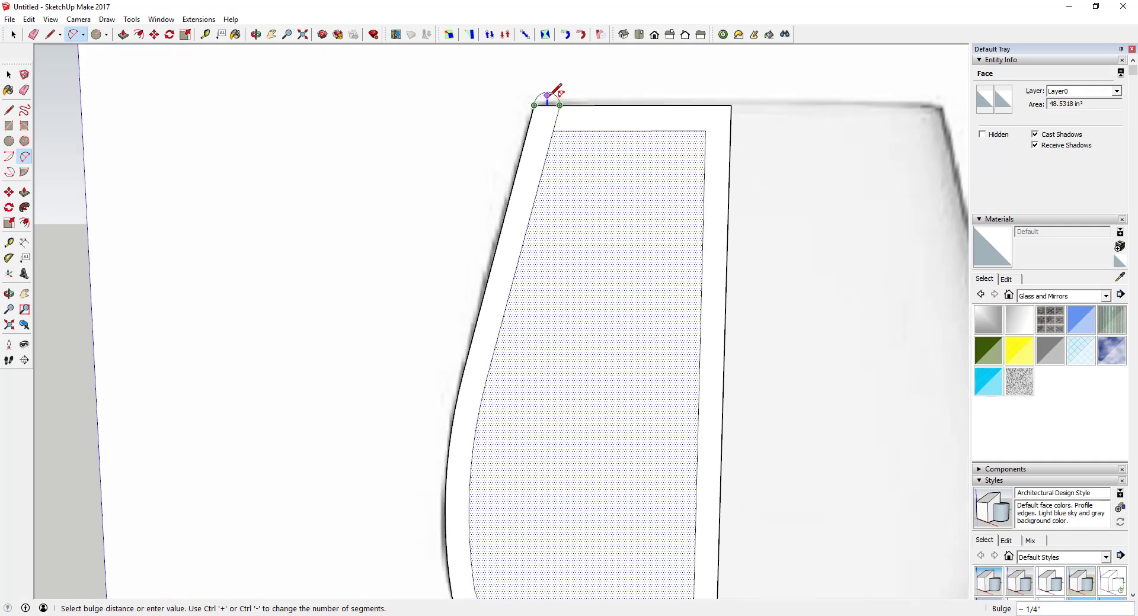
click(558, 98)
scroll(557, 101, up, 1)
scroll(555, 101, up, 1)
key(e)
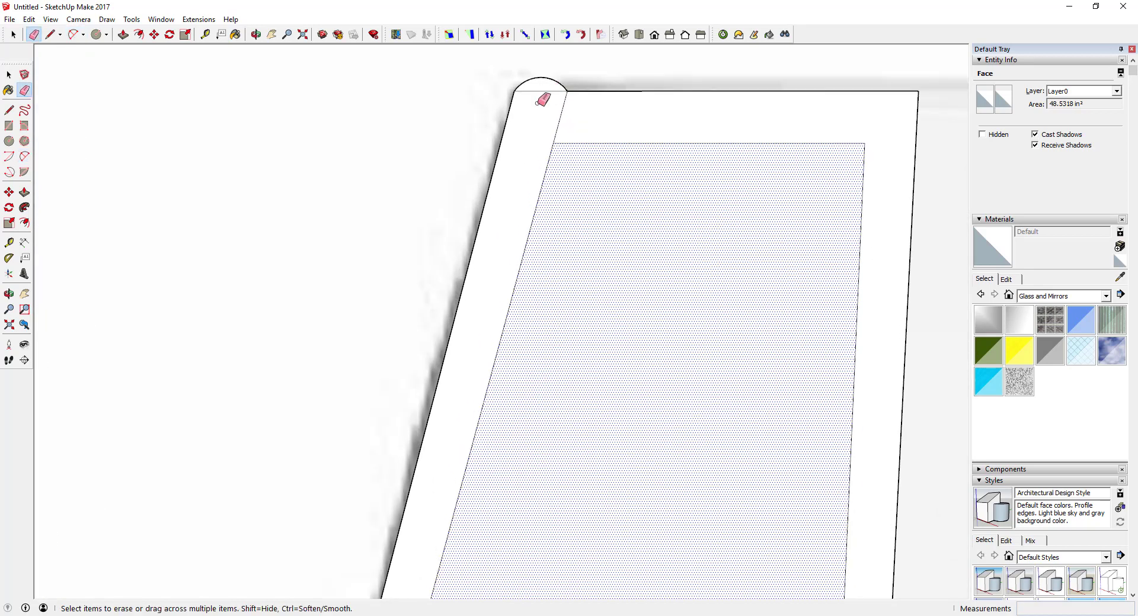
click(548, 82)
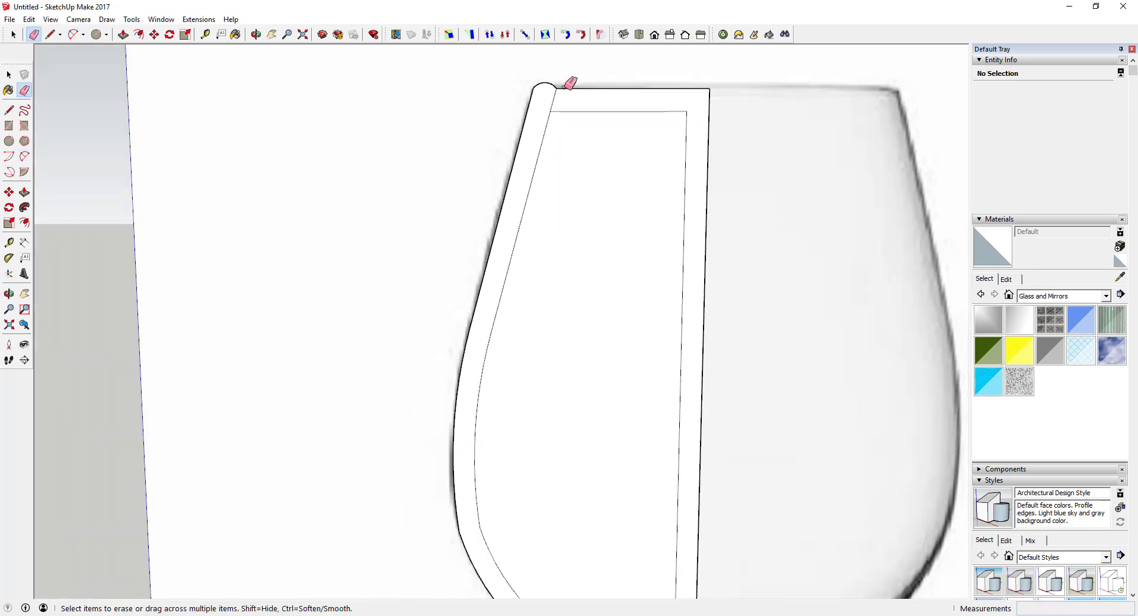
scroll(581, 97, down, 6)
scroll(617, 299, up, 2)
key(space)
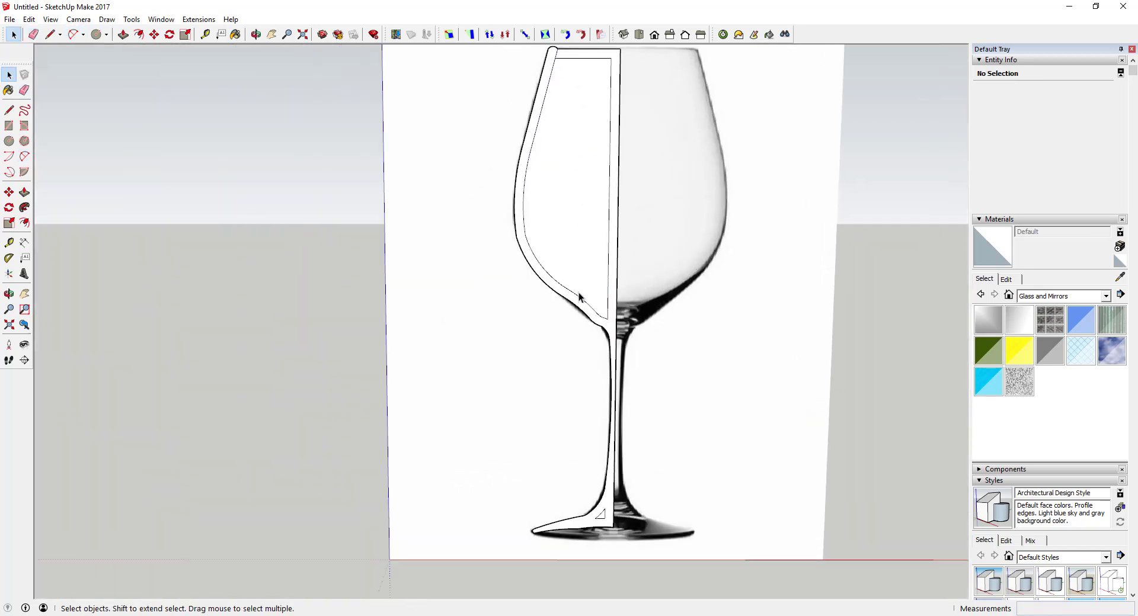
scroll(579, 296, up, 2)
key(a)
click(567, 288)
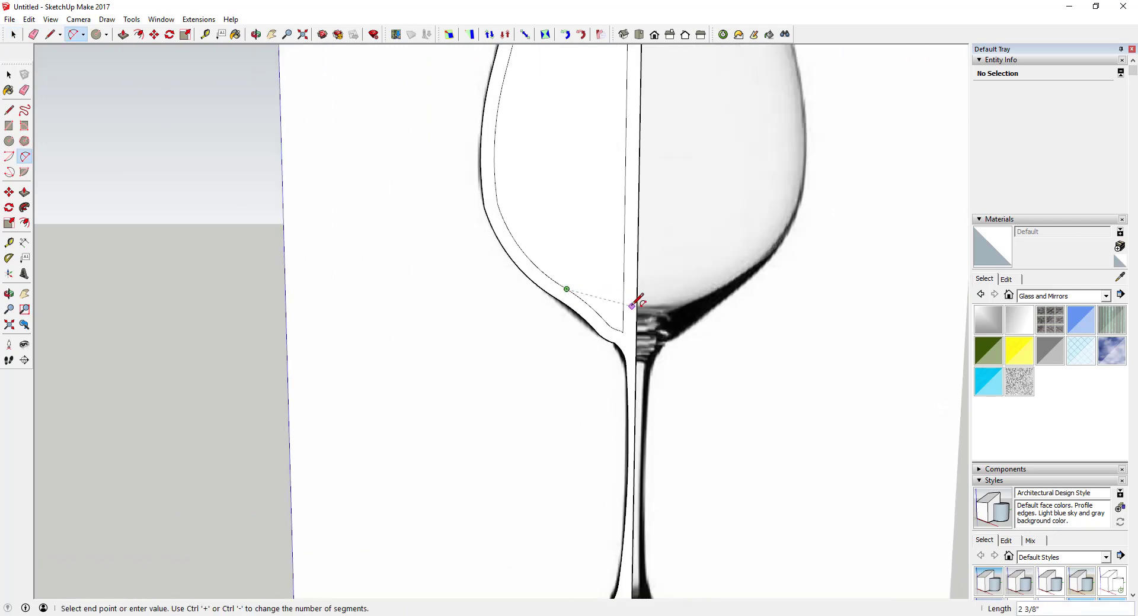
key(space)
Erase the inner offset edges running along the centerline and below the rim inside the bowl.
key(e)
scroll(622, 320, down, 2)
scroll(624, 320, down, 1)
drag(623, 320, 617, 83)
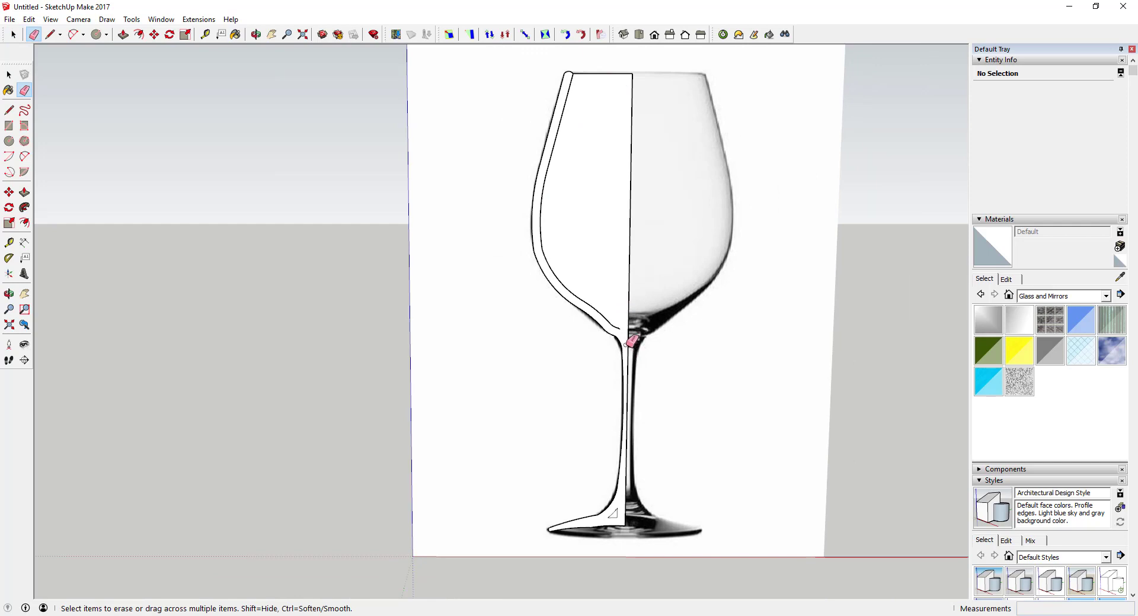
Draw an arc with a bulge of about 1/16" from the lower inner wall curve to the centerline as the bowl's inner bottom.
scroll(629, 341, up, 2)
key(a)
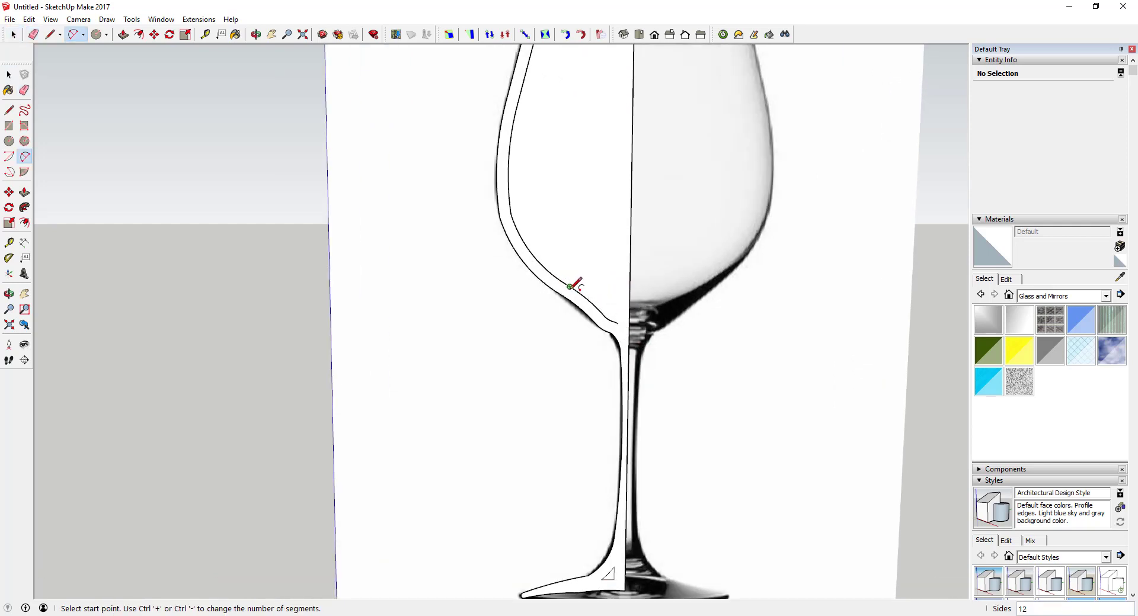
click(569, 287)
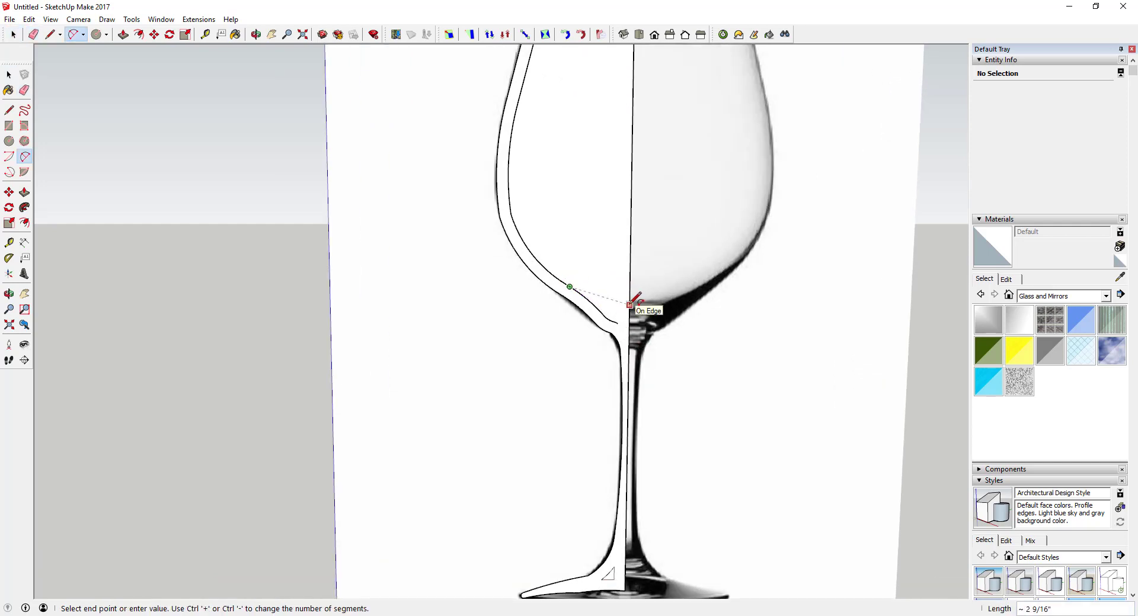
key(Escape)
click(580, 292)
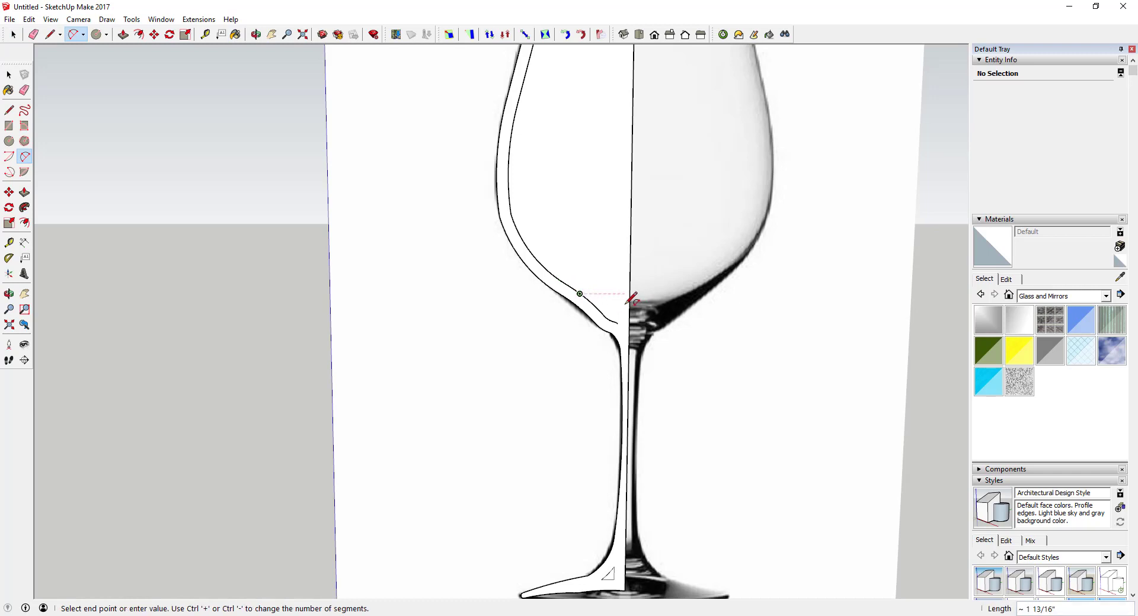
scroll(634, 305, up, 3)
click(634, 300)
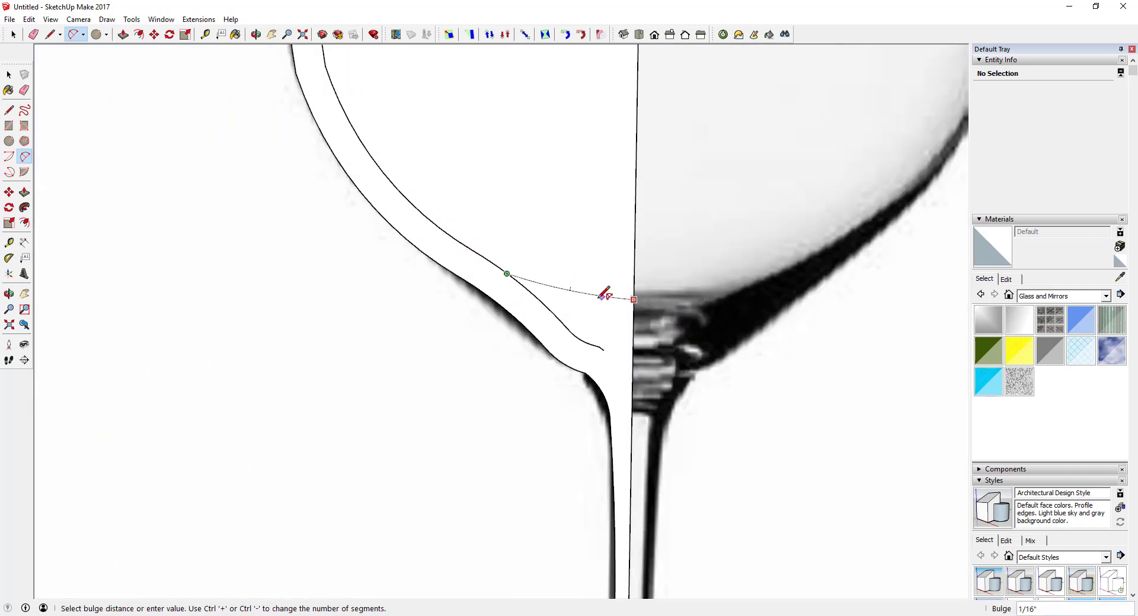
click(598, 290)
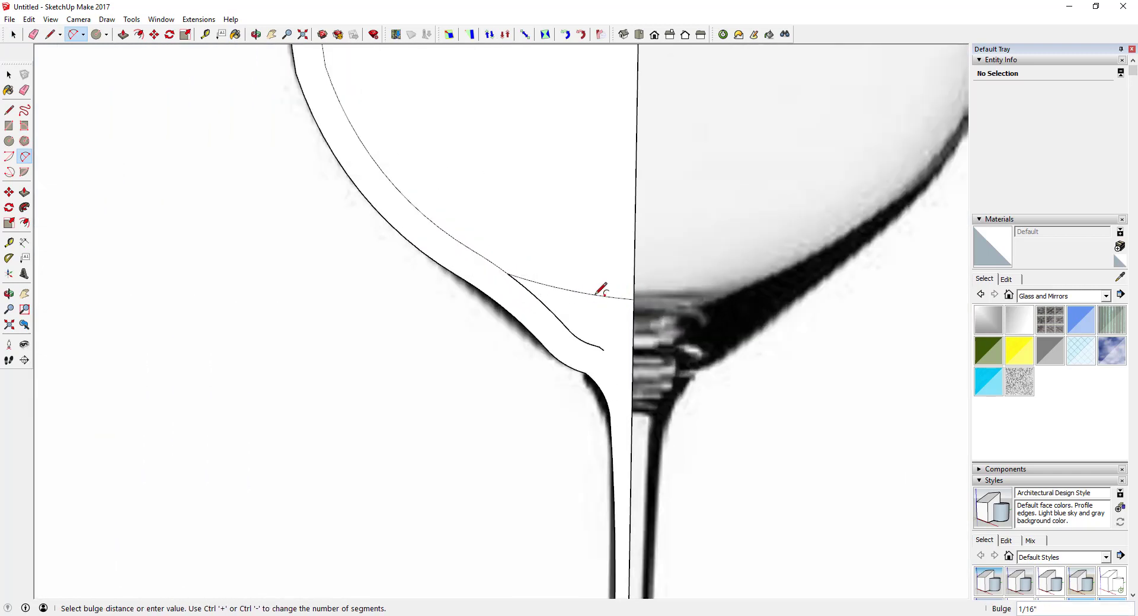
Erase the leftover inner offset curve below the new bowl-bottom arc.
scroll(587, 300, down, 5)
key(e)
drag(579, 306, 589, 317)
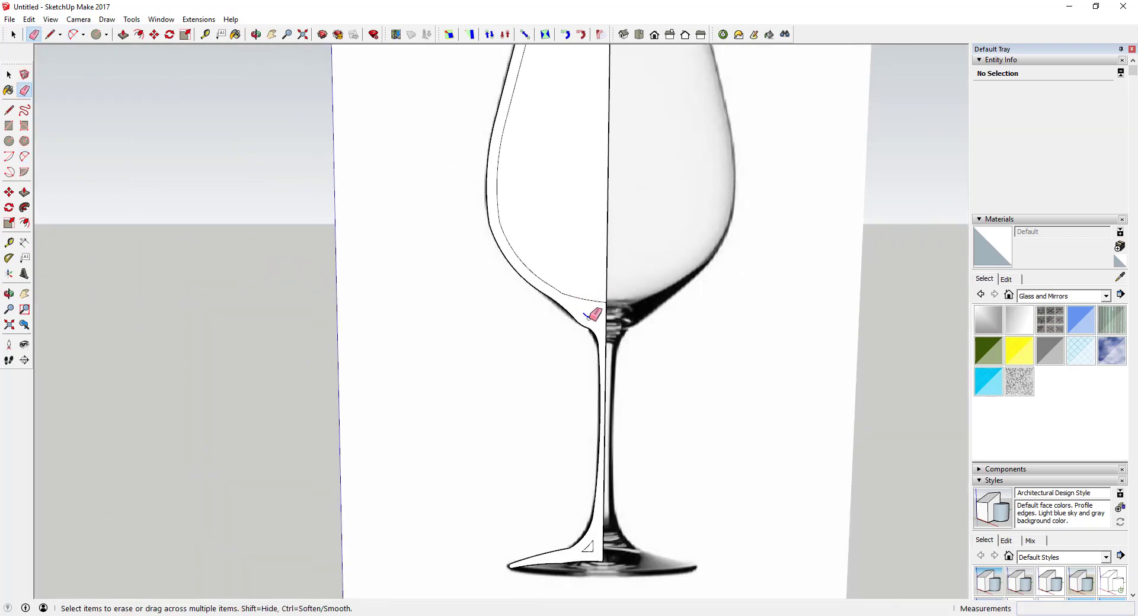
Smooth the corner between the inner wall and the bowl-bottom arc with a two-point arc, erasing the old corner edges.
scroll(596, 320, up, 5)
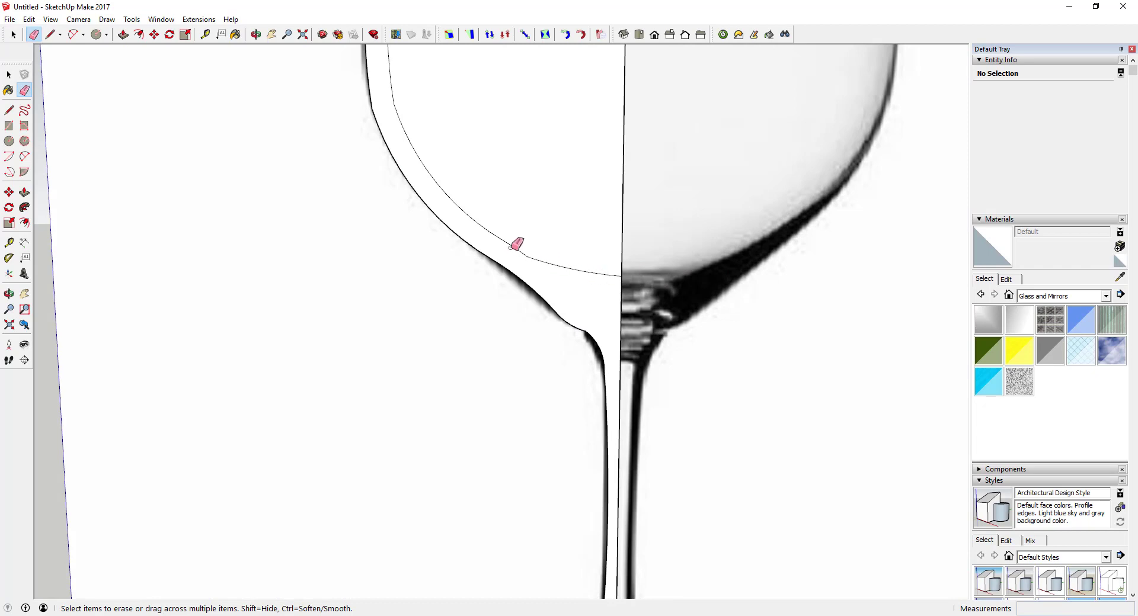
scroll(525, 253, up, 4)
key(a)
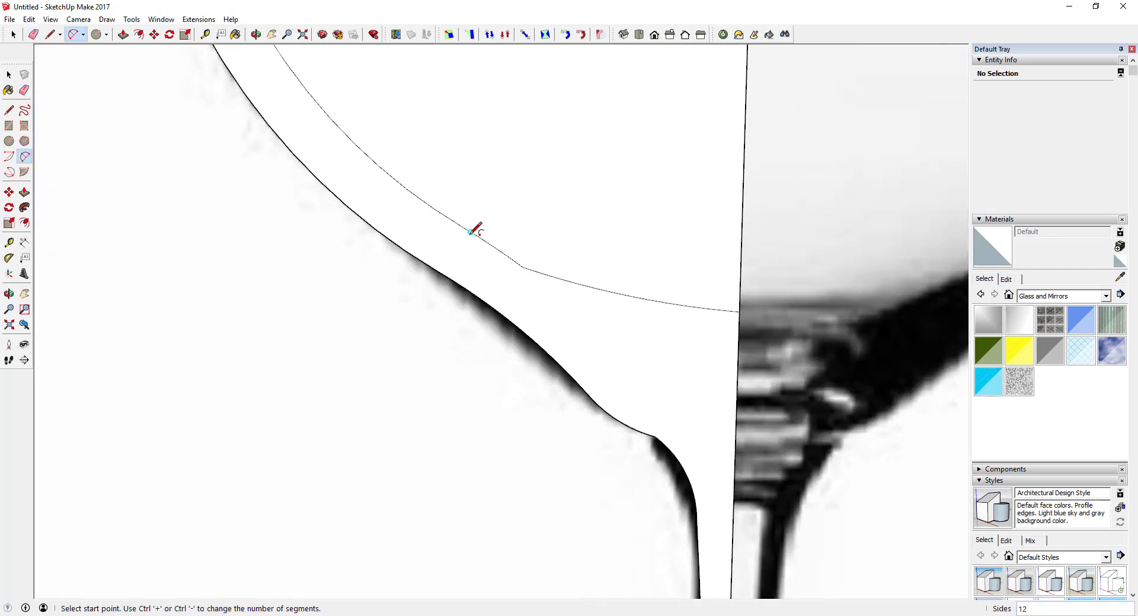
click(470, 232)
click(584, 286)
click(599, 279)
key(e)
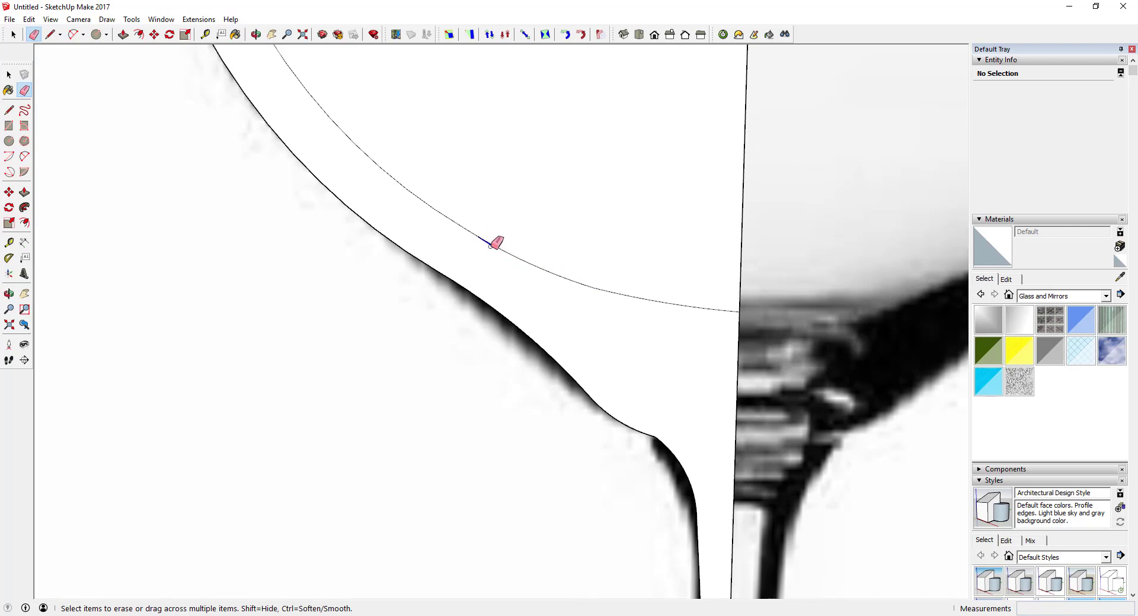
Smooth the kink in the bowl's outer left wall with a two-point arc and erase the old corner edges.
scroll(501, 253, down, 3)
scroll(406, 178, down, 2)
scroll(427, 152, up, 5)
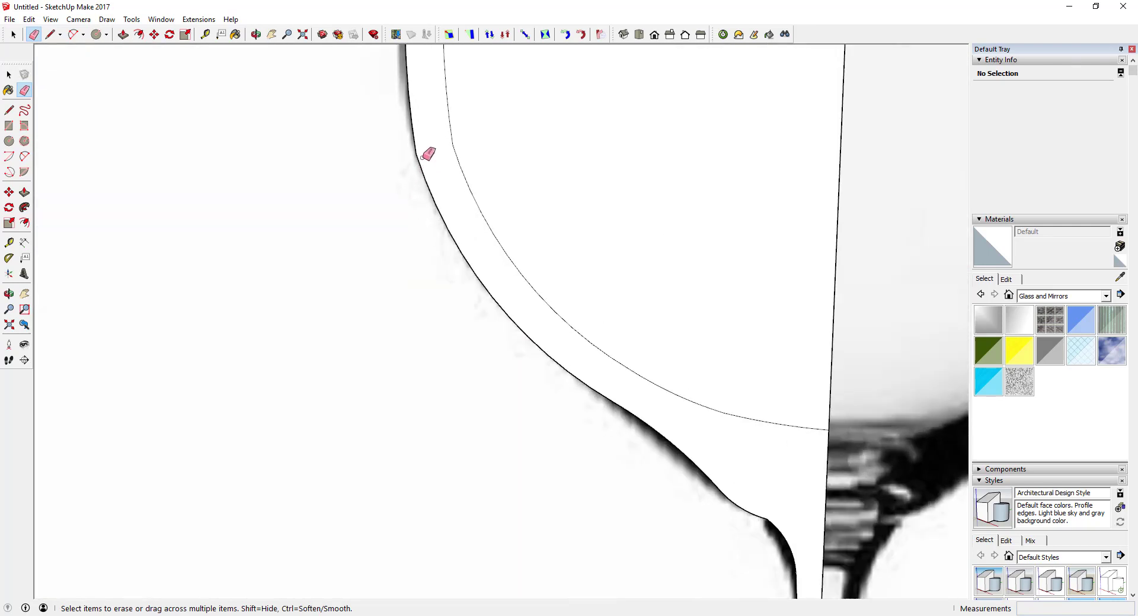
key(a)
click(406, 75)
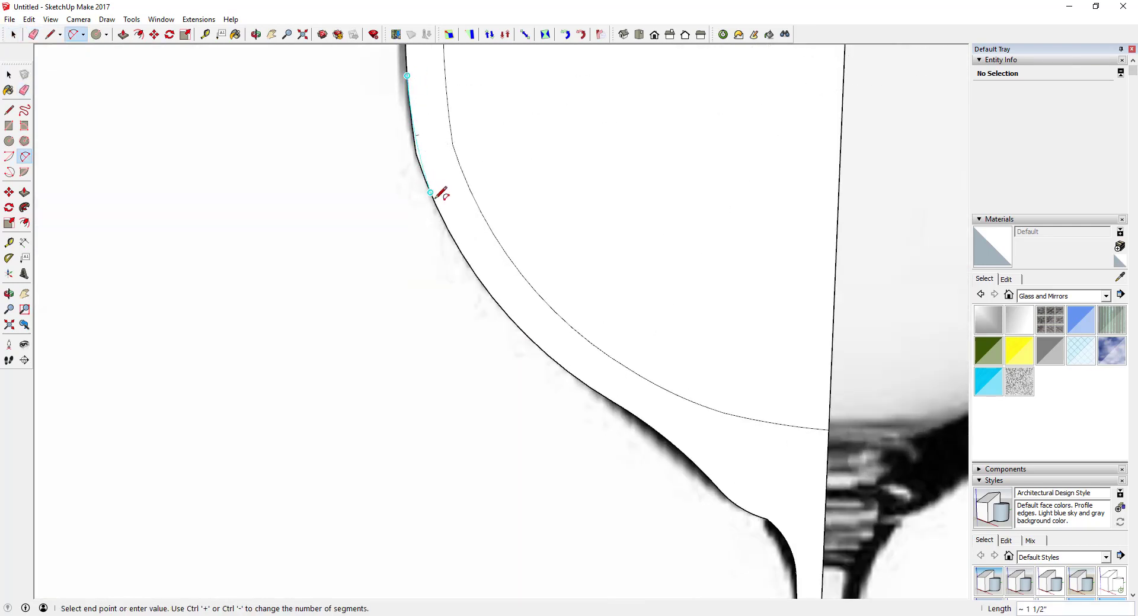
click(435, 205)
click(443, 199)
scroll(419, 152, up, 3)
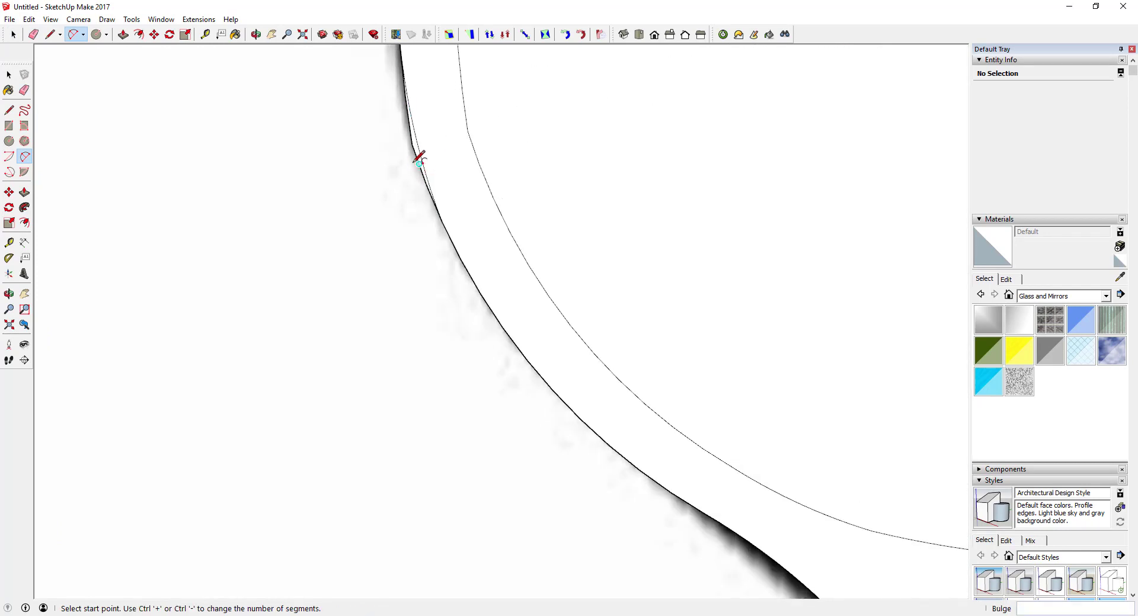
key(e)
scroll(425, 158, down, 3)
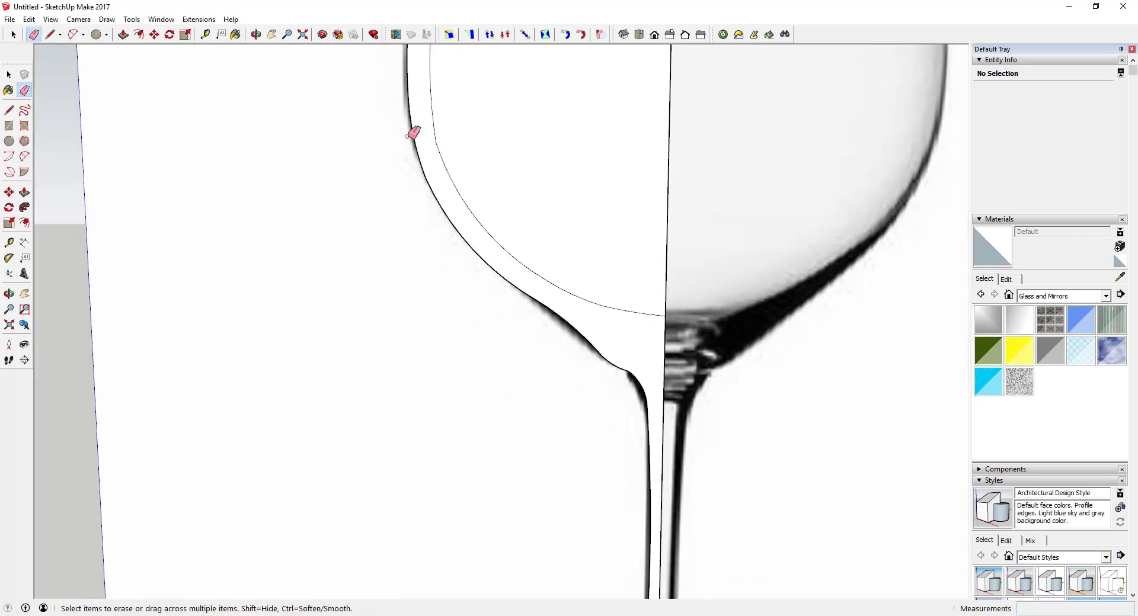
scroll(521, 297, down, 3)
Select the glass profile face to check its outline and erase the leftover offset triangle inside the foot.
key(space)
click(559, 284)
scroll(577, 293, down, 3)
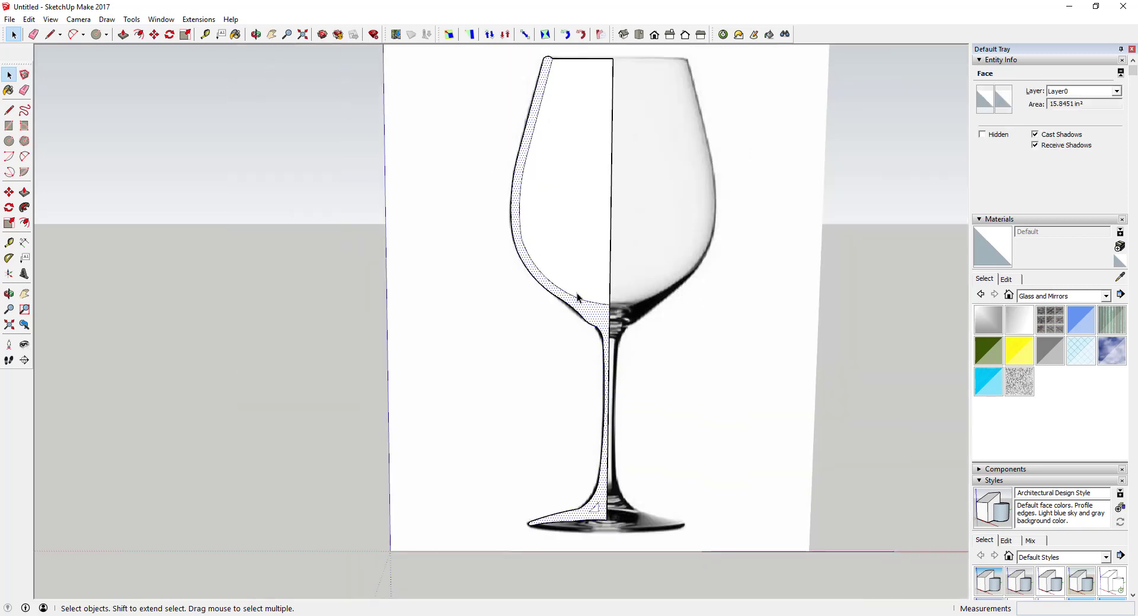
scroll(629, 490, up, 3)
key(e)
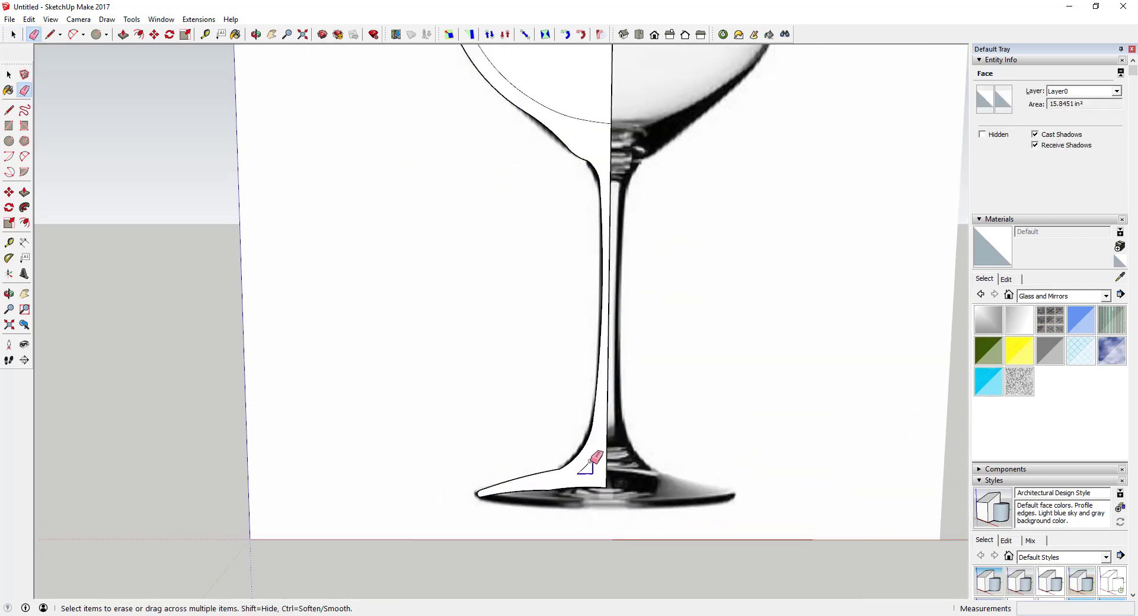
scroll(599, 463, down, 5)
key(space)
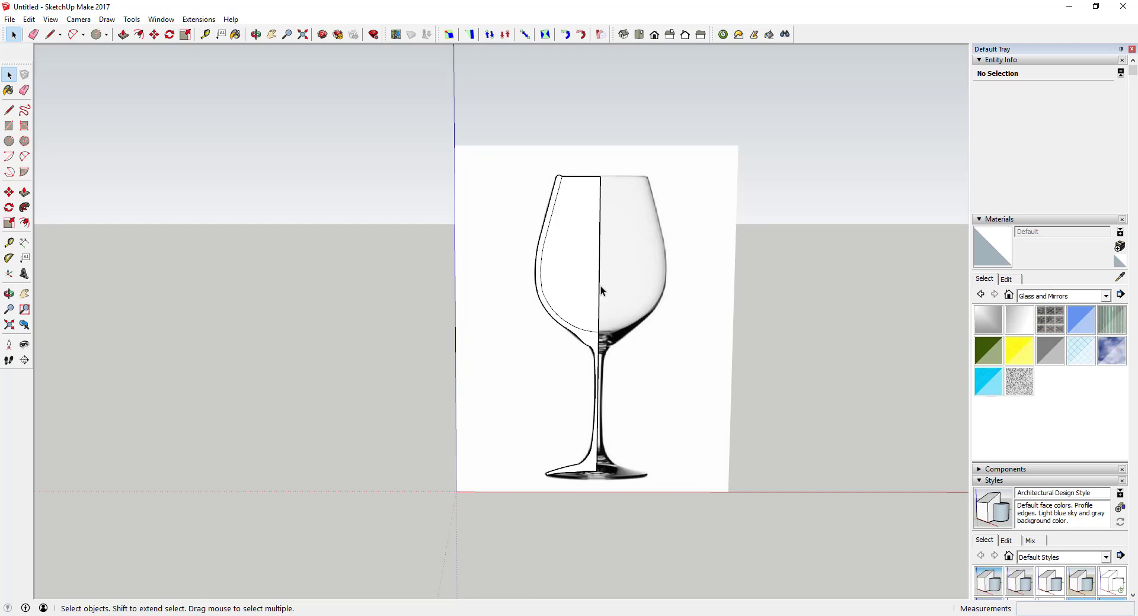
Draw a wine-level line about 5" long across the bowl, from the centre line to the inner wall.
scroll(601, 291, up, 2)
key(l)
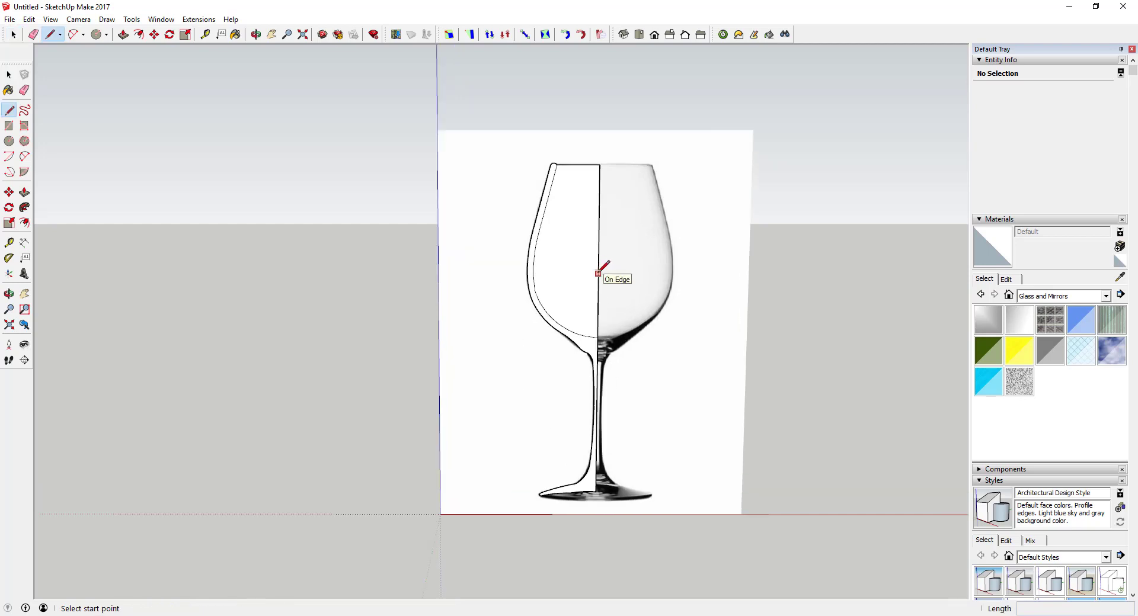
click(598, 273)
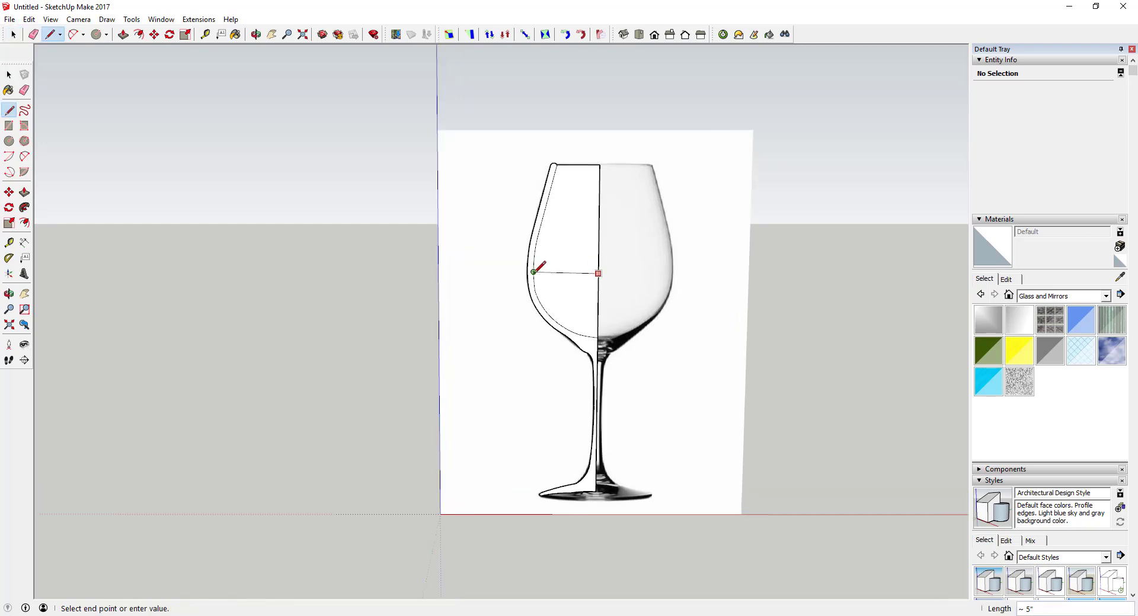
scroll(534, 272, up, 3)
click(535, 271)
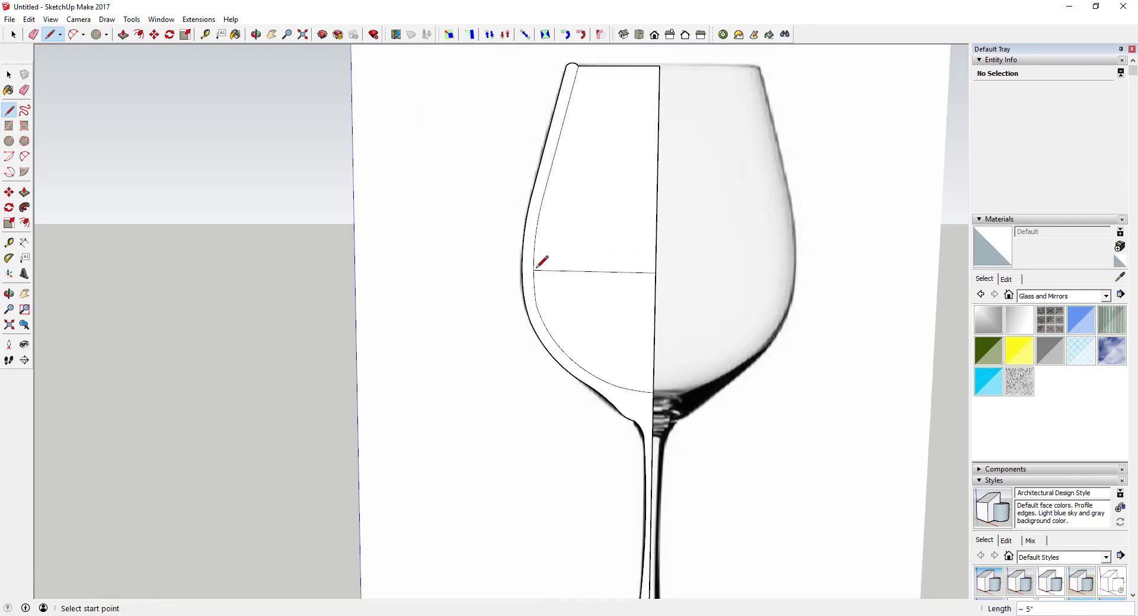
key(space)
scroll(628, 287, down, 1)
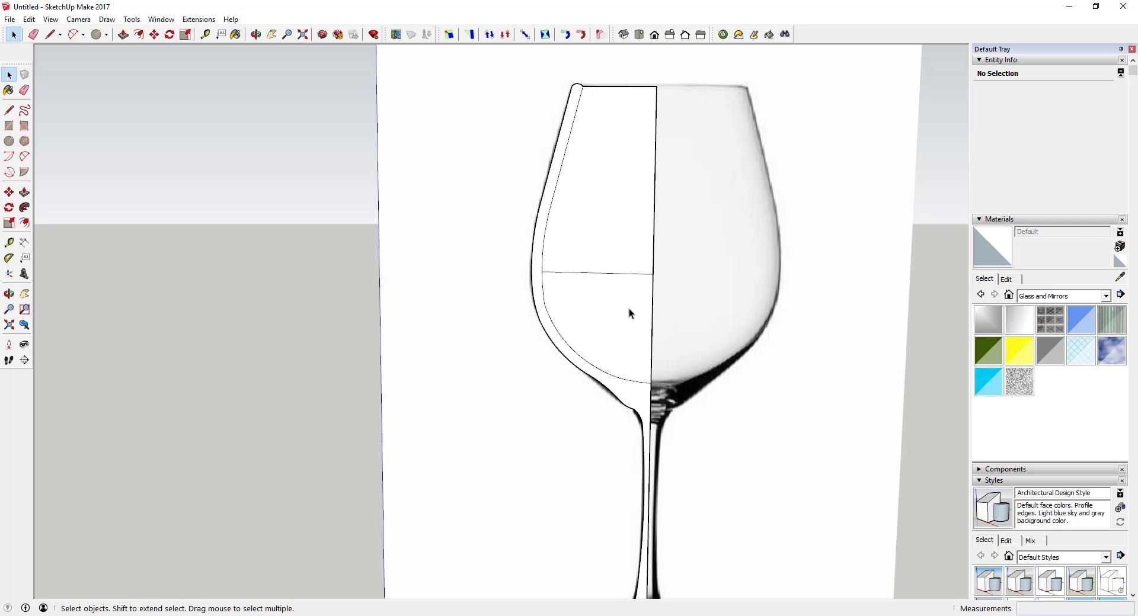
scroll(627, 308, down, 2)
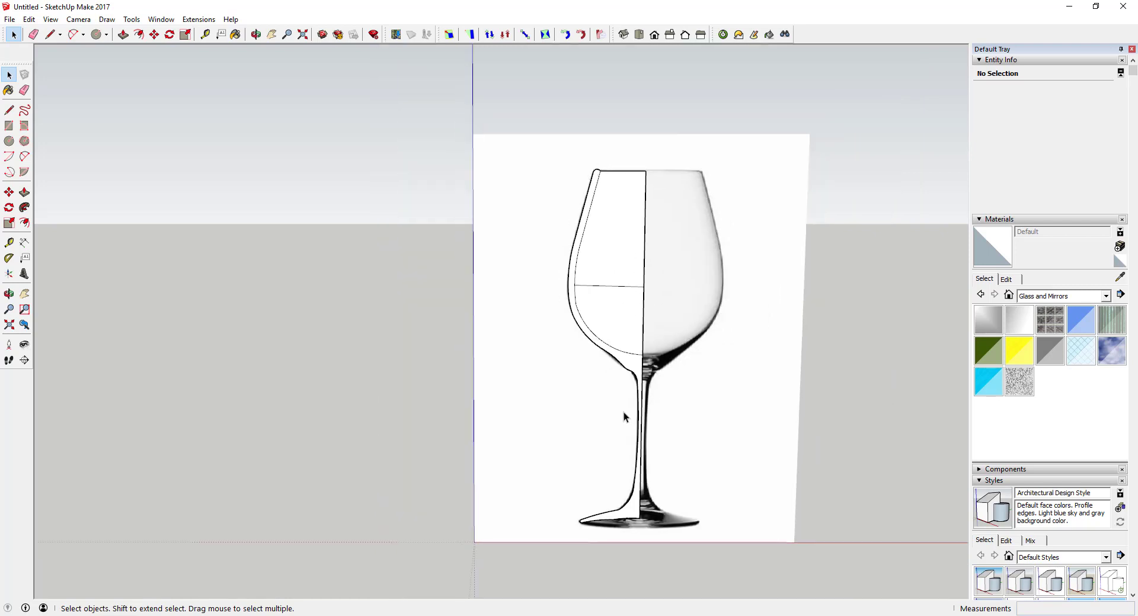
Group the glass profile face together with its bounding edges.
click(639, 375)
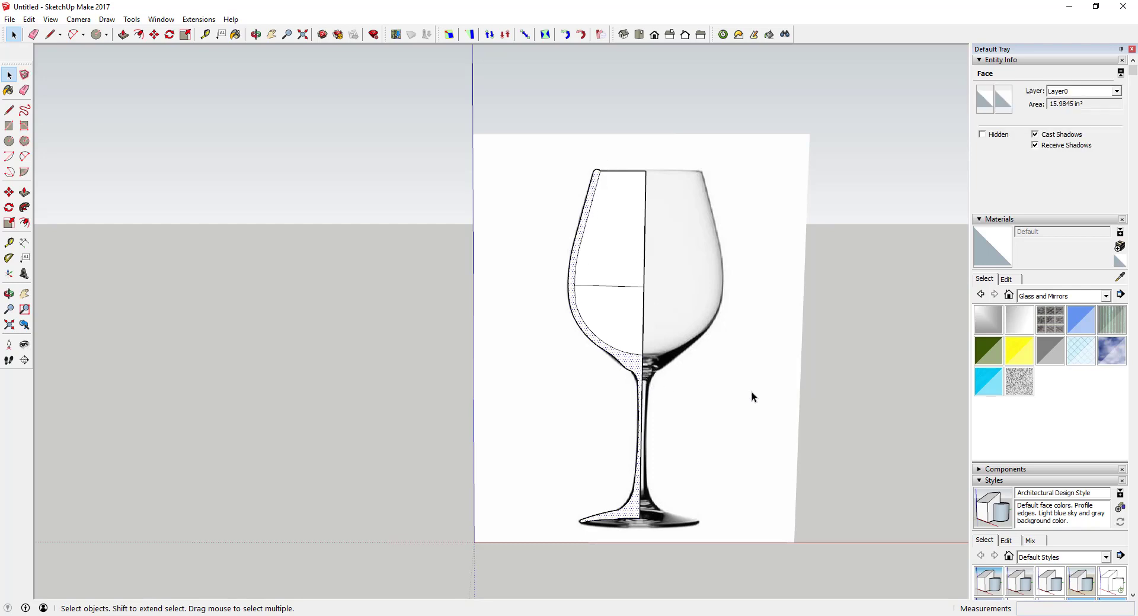
key(c)
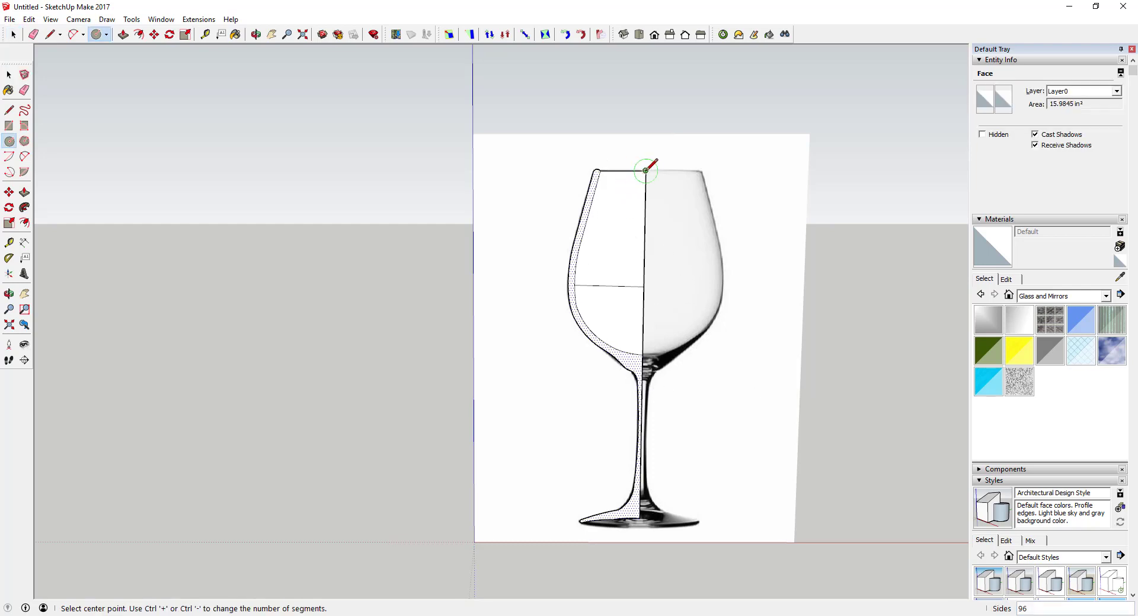
key(space)
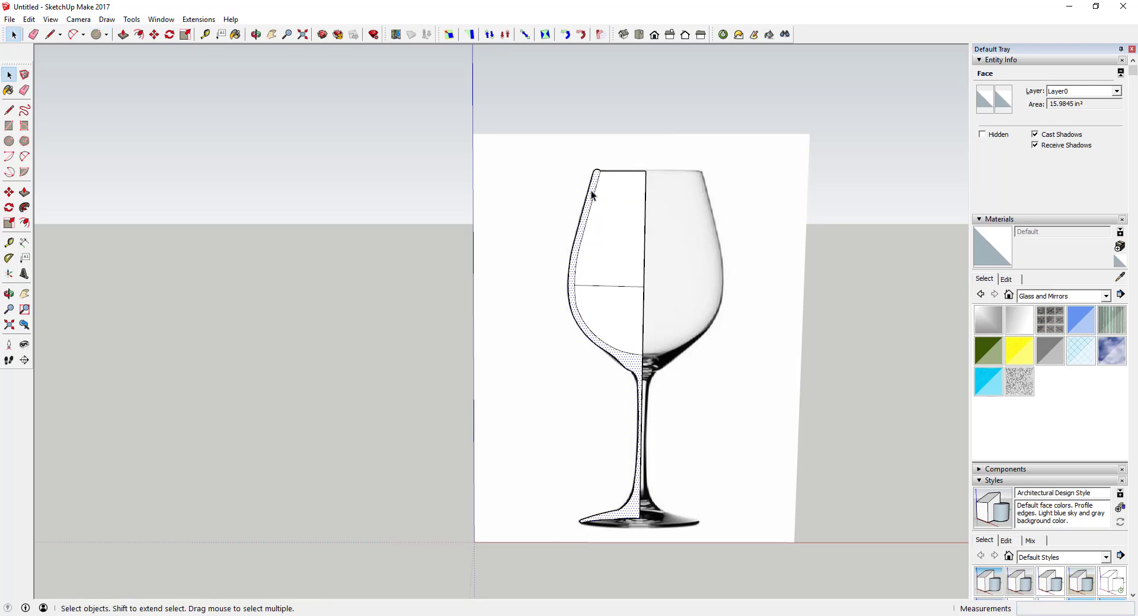
double_click(590, 196)
right_click(589, 195)
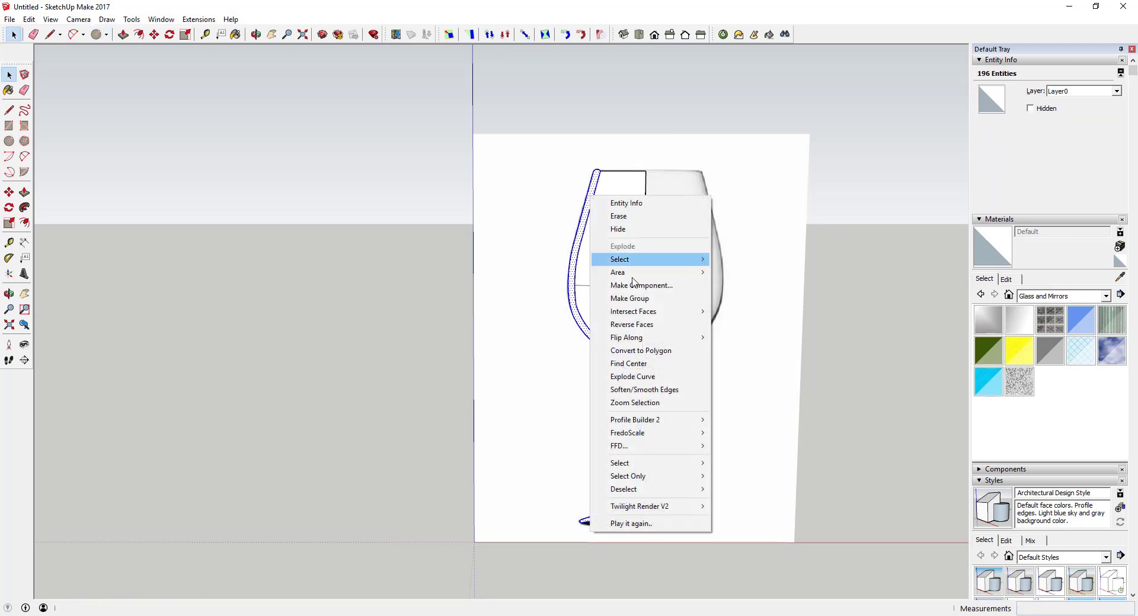
click(645, 304)
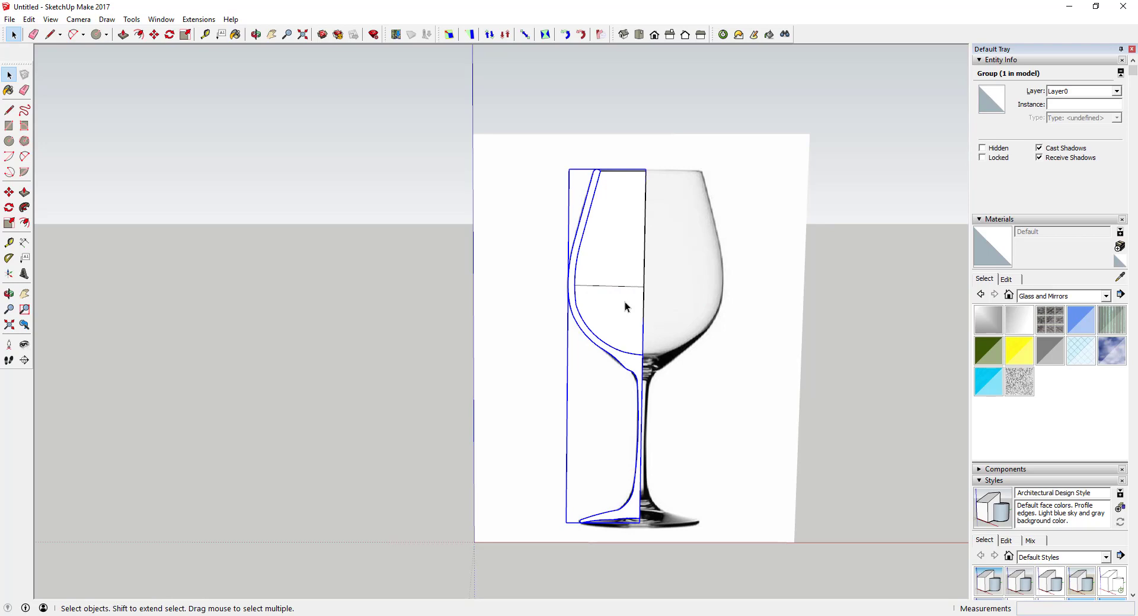
Group the wine face below the level line with its bounding edges.
double_click(622, 323)
right_click(623, 324)
click(667, 382)
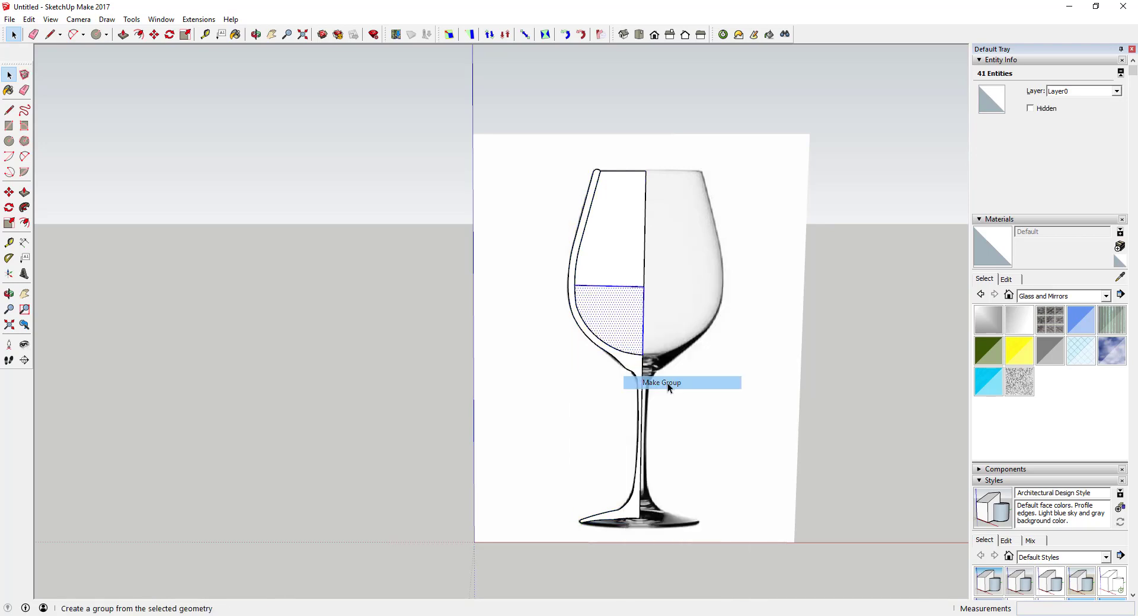
Draw a small two-point arc rounding the corner between the inner wall and the wine-level line, tangent to the edge.
scroll(599, 282, up, 3)
scroll(569, 285, up, 2)
key(a)
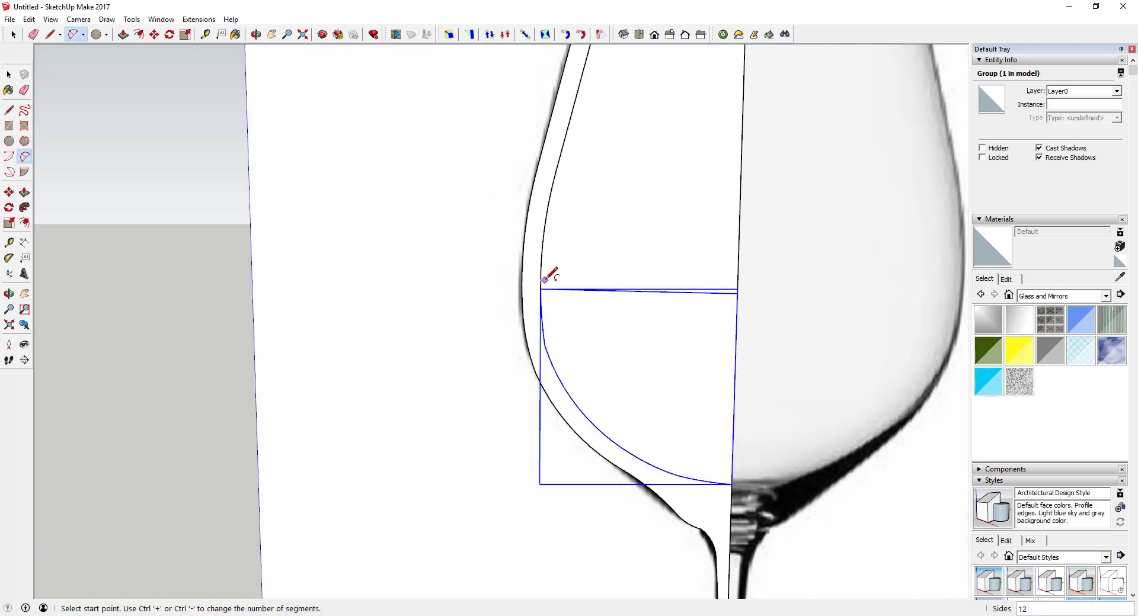
scroll(544, 268, up, 2)
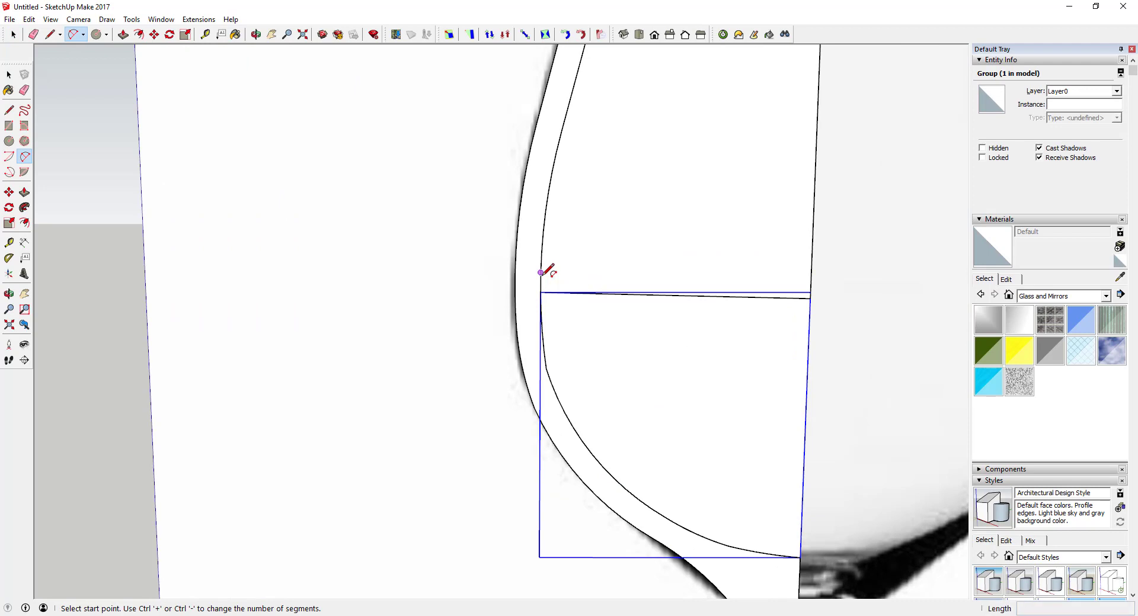
click(541, 273)
click(560, 293)
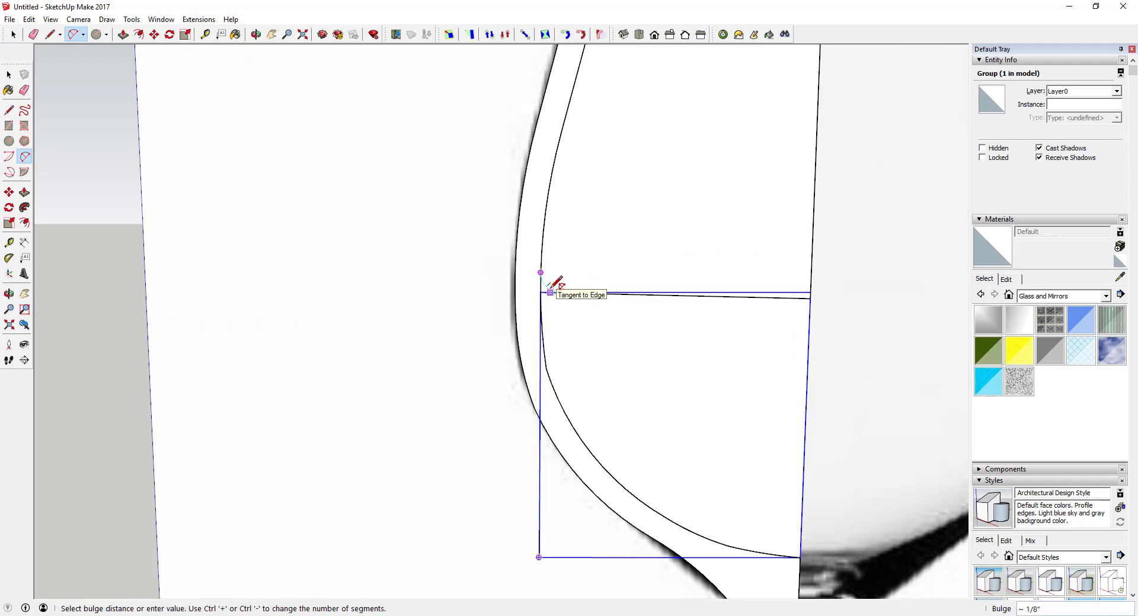
click(549, 279)
scroll(544, 274, up, 2)
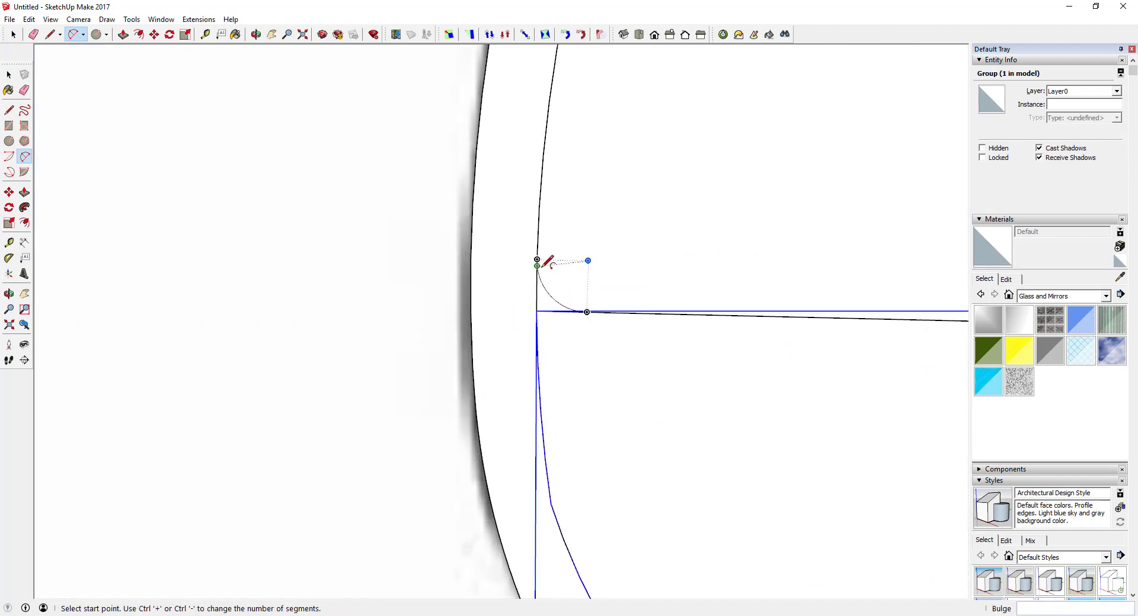
Enclose the area under the corner arc with two edges about 3/8" long along the level line and inner wall, and select its face.
key(l)
scroll(588, 309, down, 1)
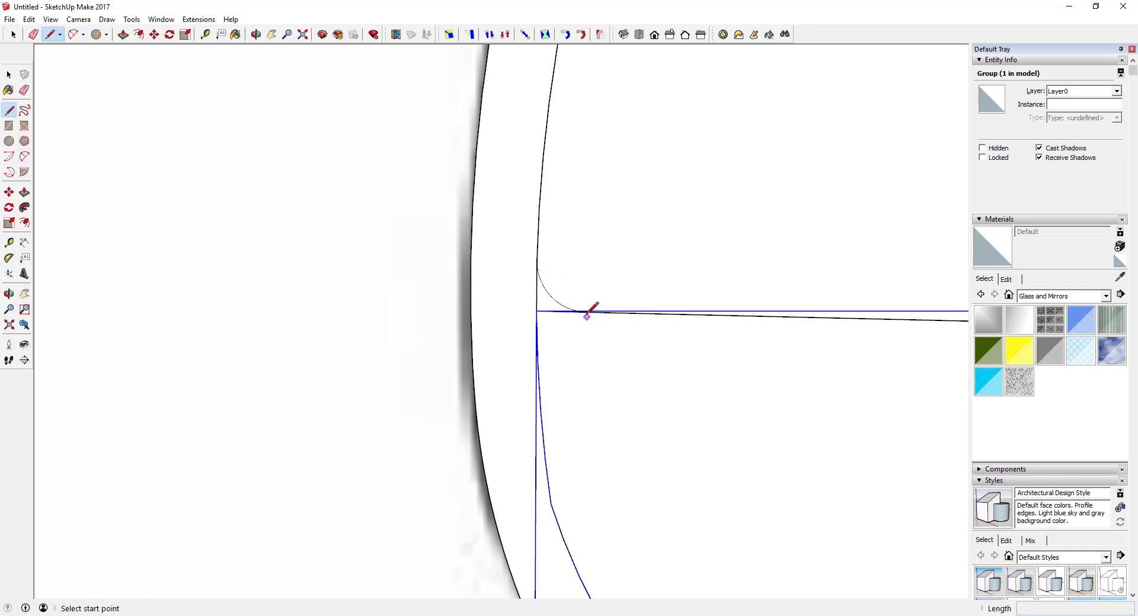
scroll(590, 309, up, 3)
scroll(590, 312, down, 3)
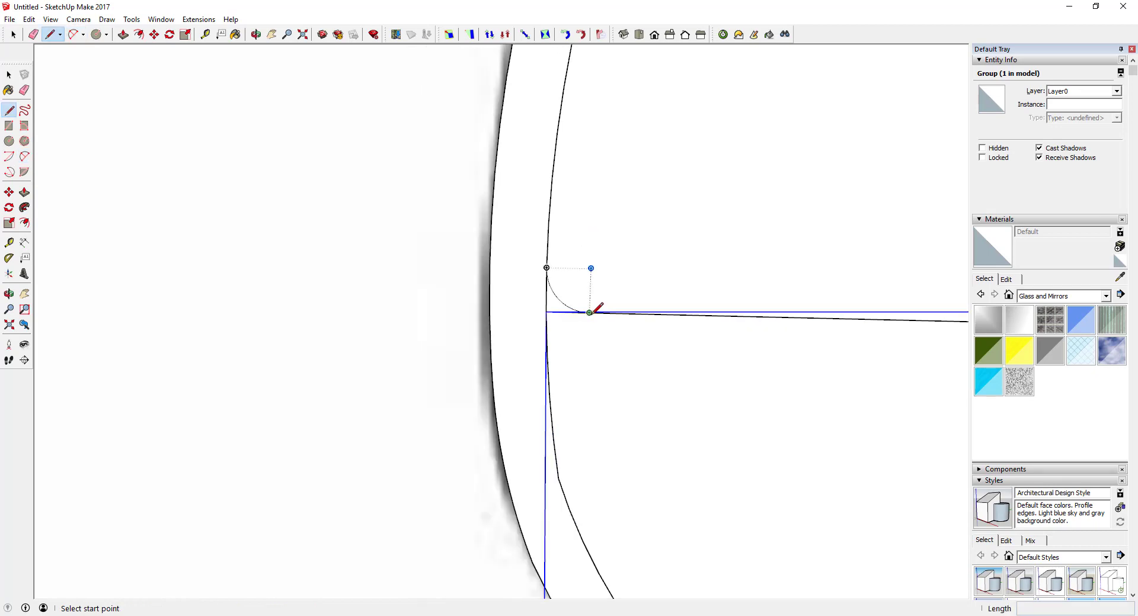
click(589, 313)
click(546, 311)
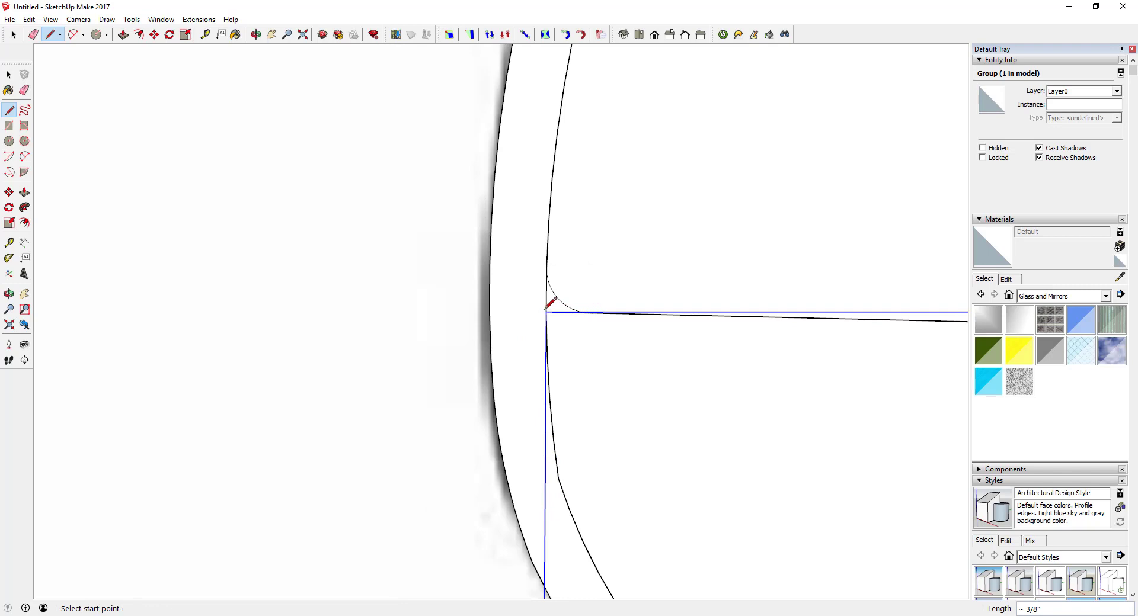
click(546, 311)
scroll(547, 285, up, 5)
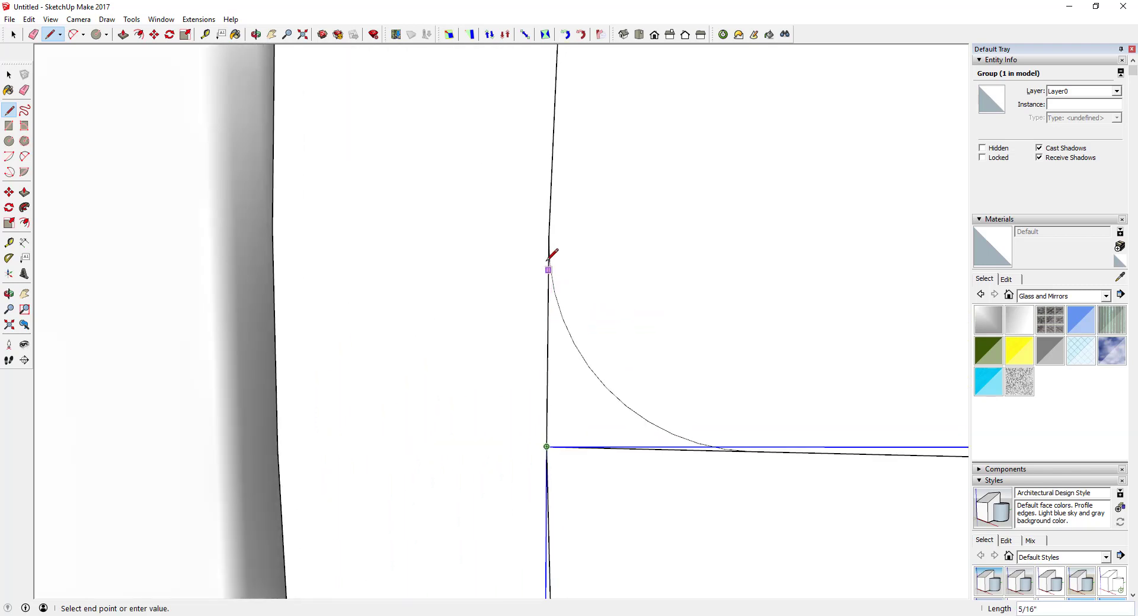
click(548, 236)
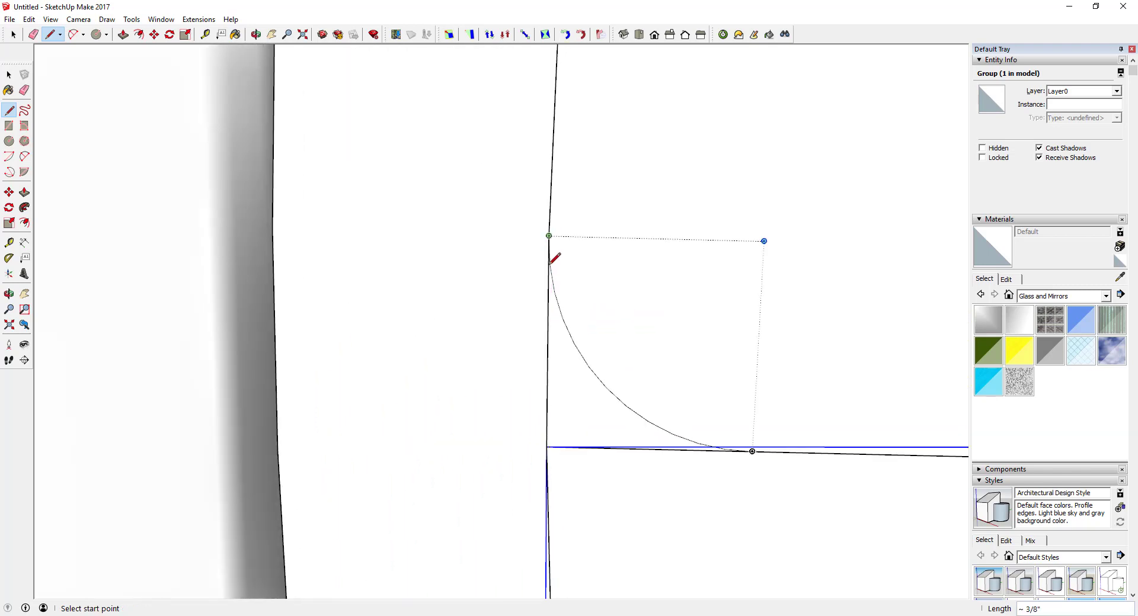
key(space)
click(558, 393)
scroll(558, 391, down, 3)
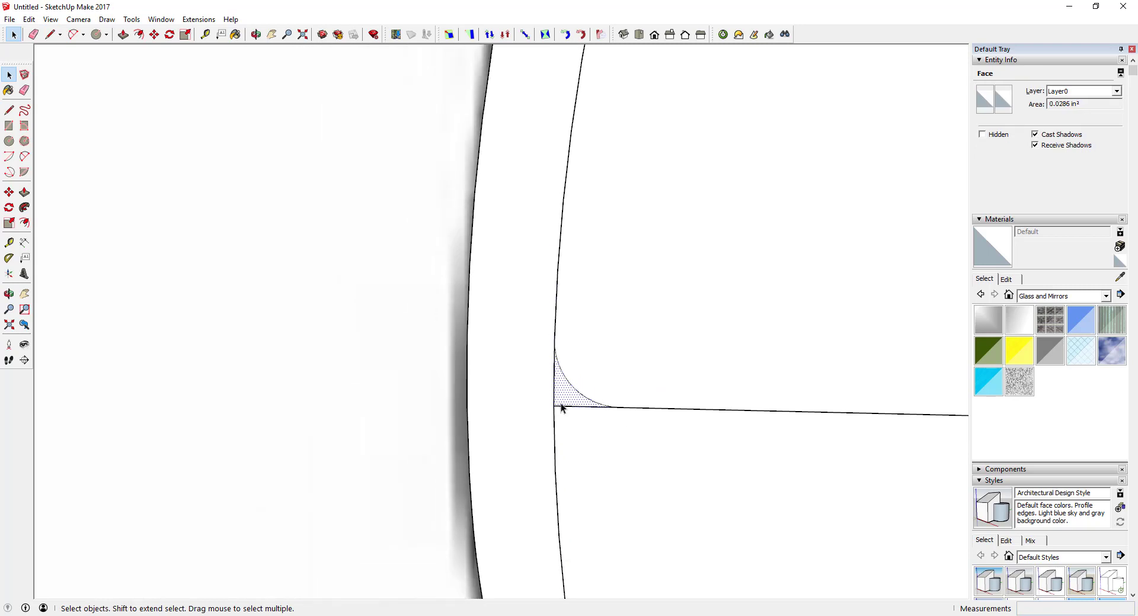
Explode the wine group into loose geometry and select its face.
scroll(560, 403, down, 3)
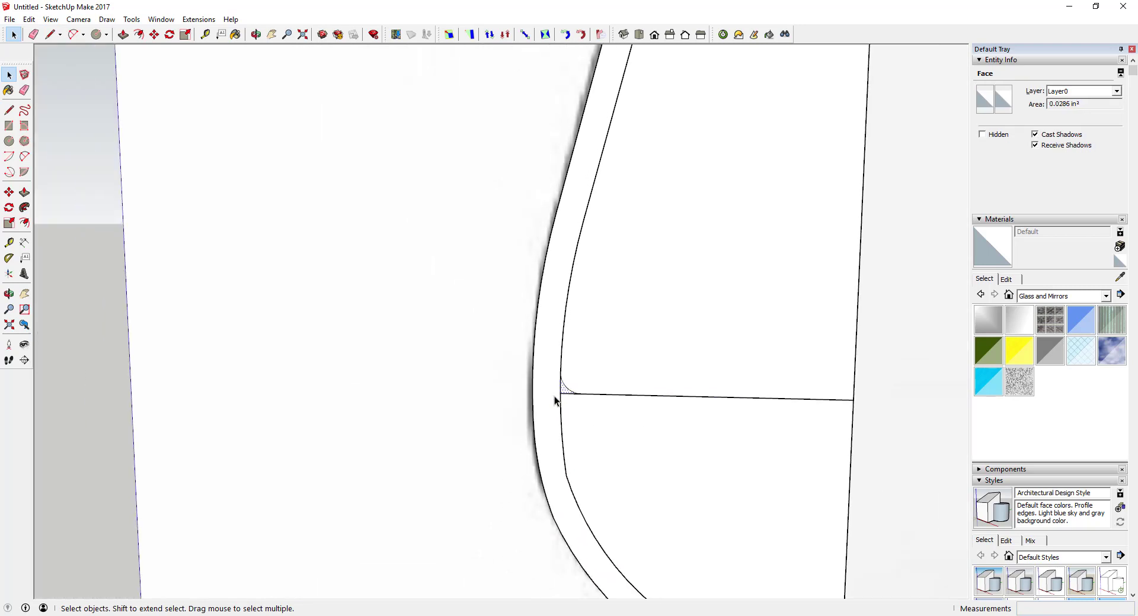
scroll(556, 397, up, 3)
scroll(553, 389, down, 6)
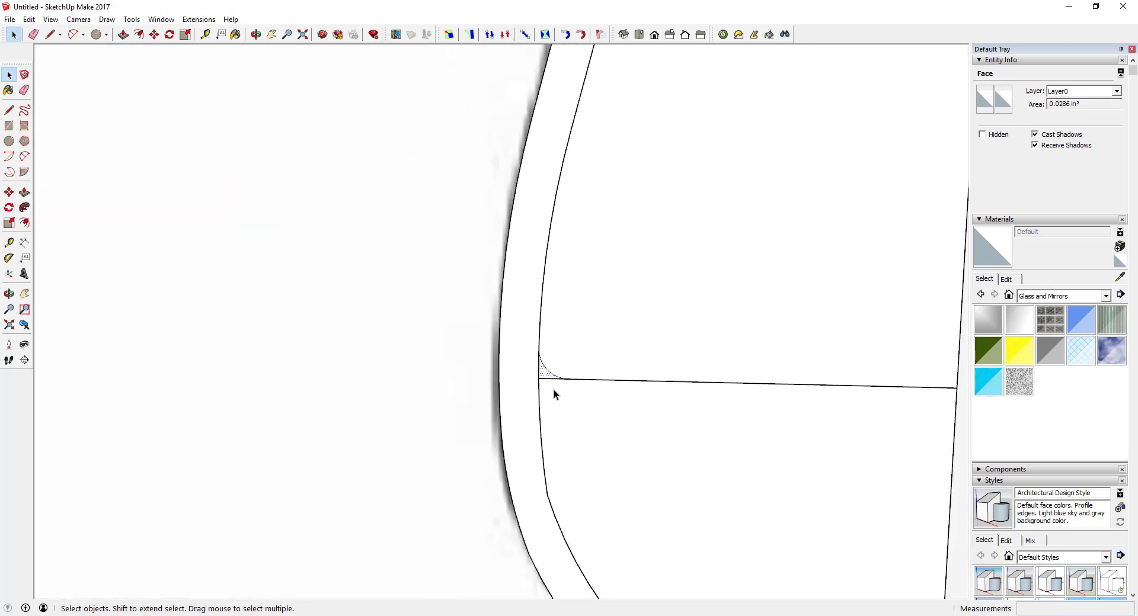
scroll(652, 421, up, 2)
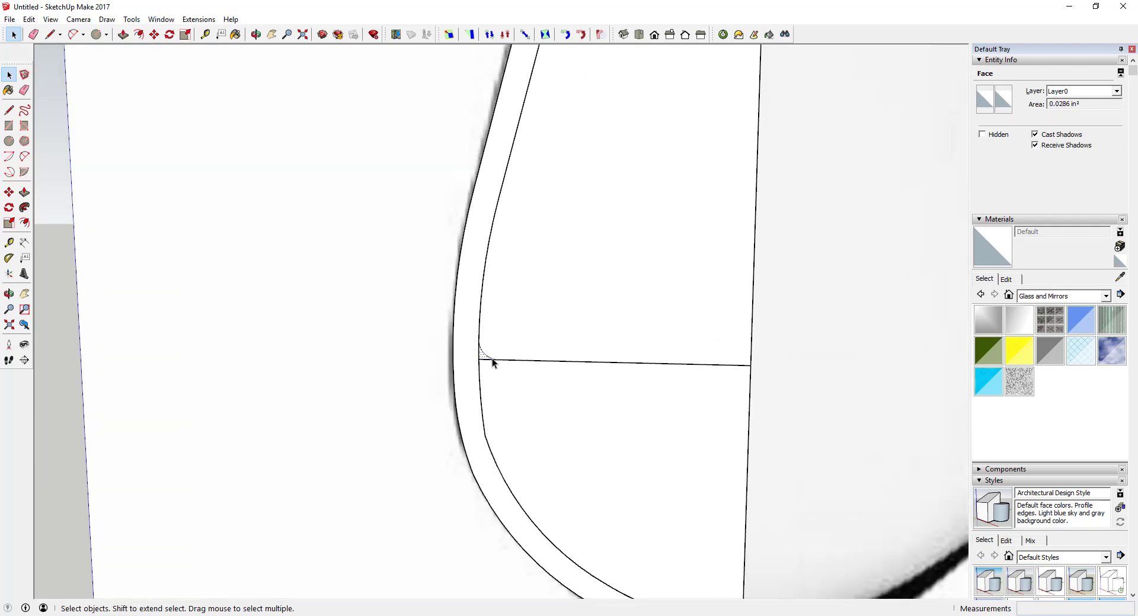
scroll(507, 360, up, 1)
right_click(507, 373)
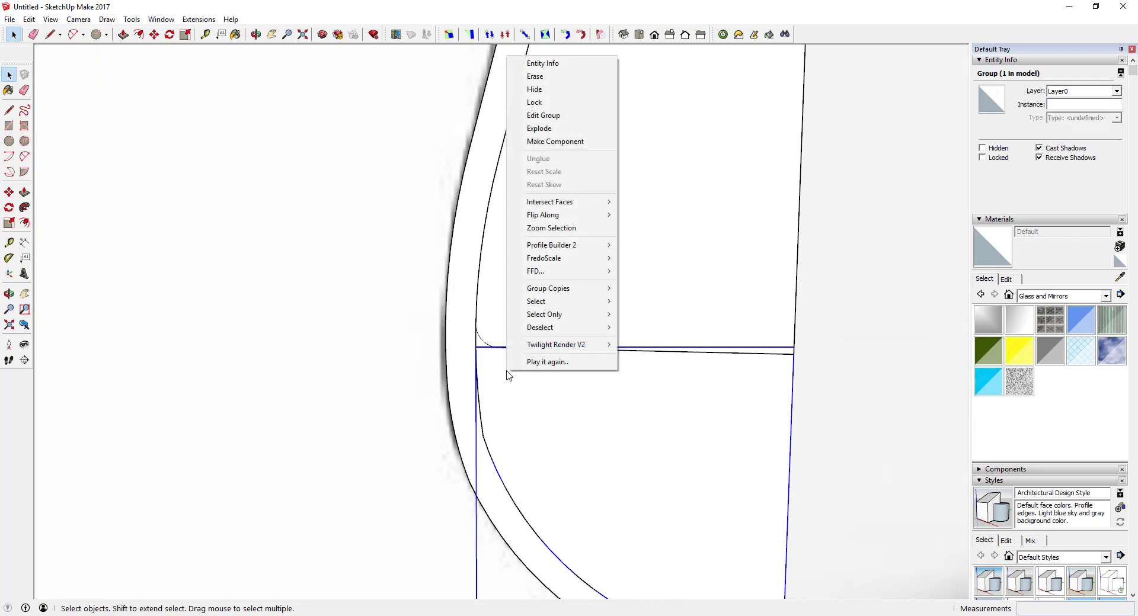
click(543, 115)
double_click(570, 422)
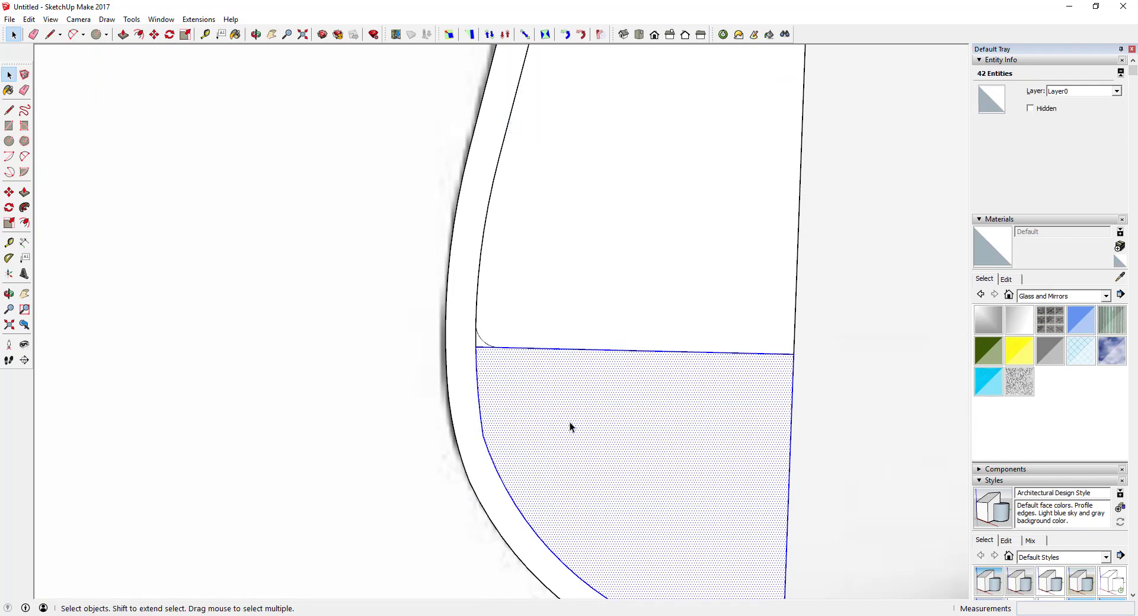
click(570, 422)
Erase the short edge separating the rounded corner from the wine face and select the merged face.
scroll(533, 385, up, 3)
key(e)
click(473, 329)
key(space)
click(473, 347)
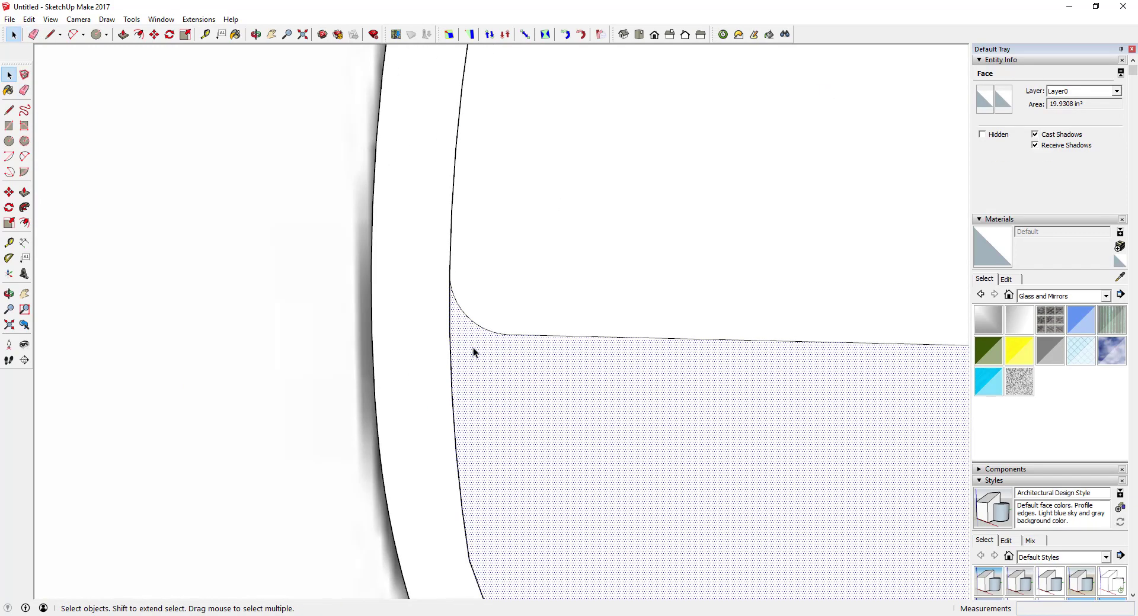
Group the merged wine face, including its rounded upper corner, with its bounding edges.
scroll(473, 349, down, 3)
right_click(528, 393)
click(583, 435)
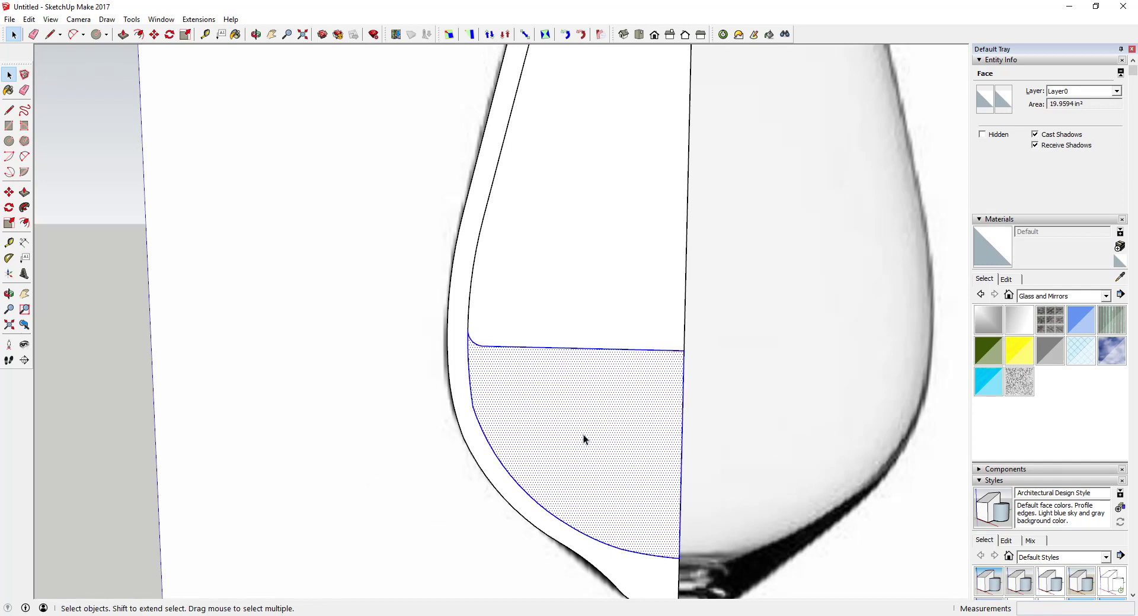
right_click(584, 435)
click(656, 202)
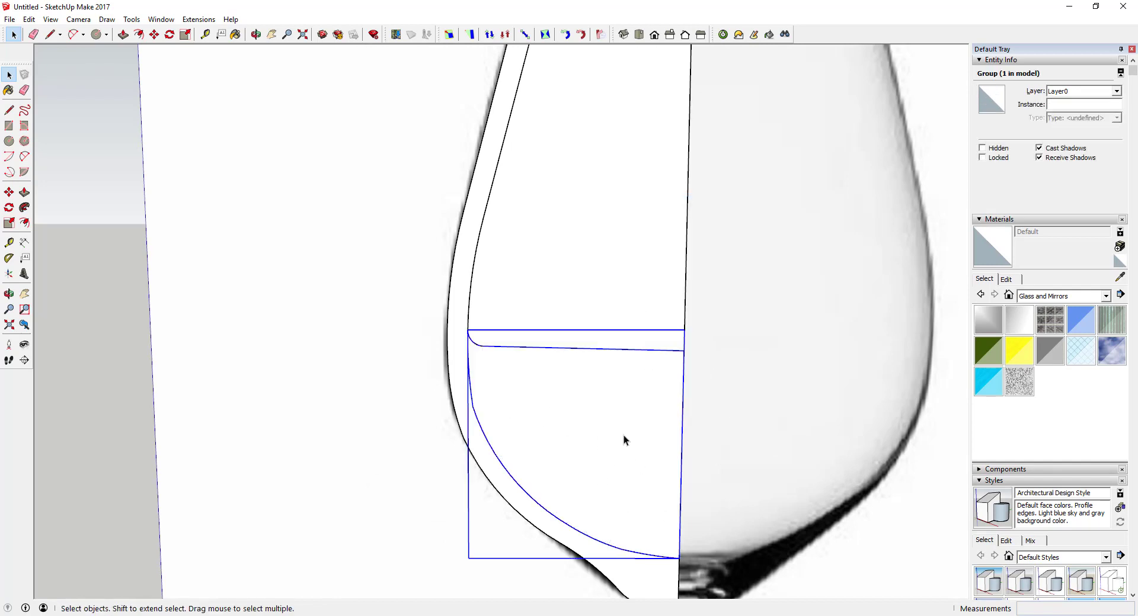
Erase the rim-level edge across the bowl to remove the empty face above the wine.
scroll(634, 419, down, 5)
scroll(647, 305, up, 5)
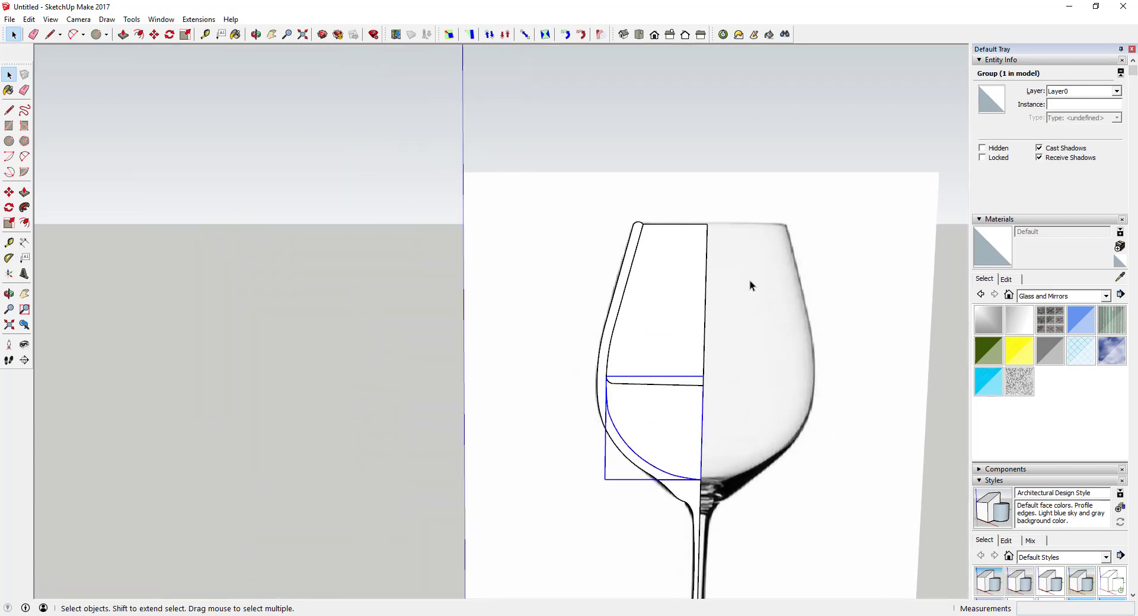
key(e)
click(588, 193)
key(space)
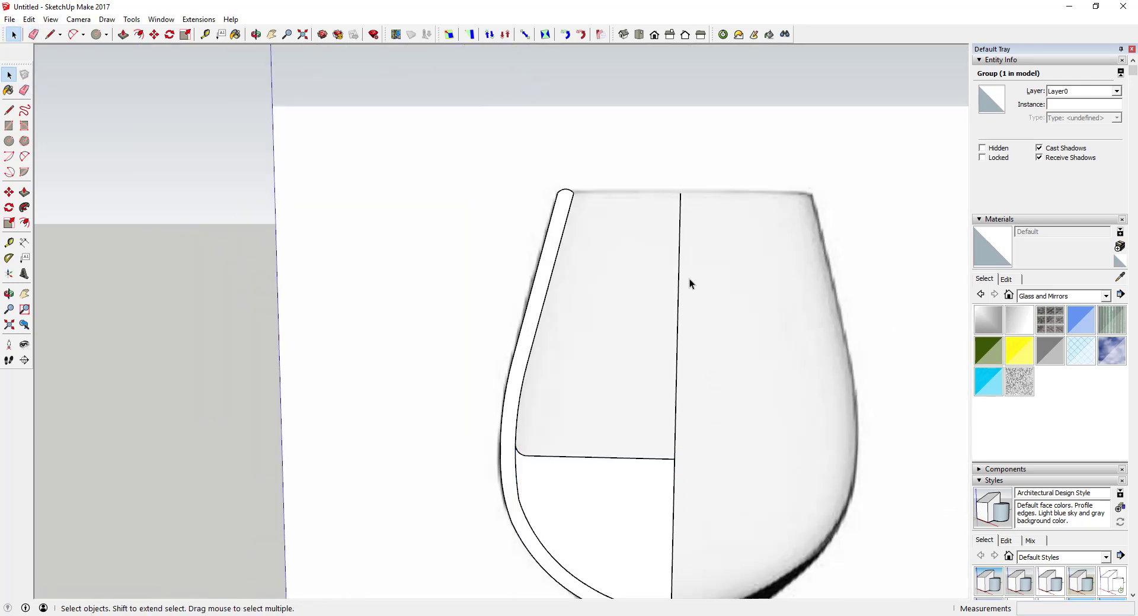
Select the glass group and the wine group in turn to check that the two profiles are separate.
click(689, 278)
scroll(655, 329, down, 4)
click(644, 478)
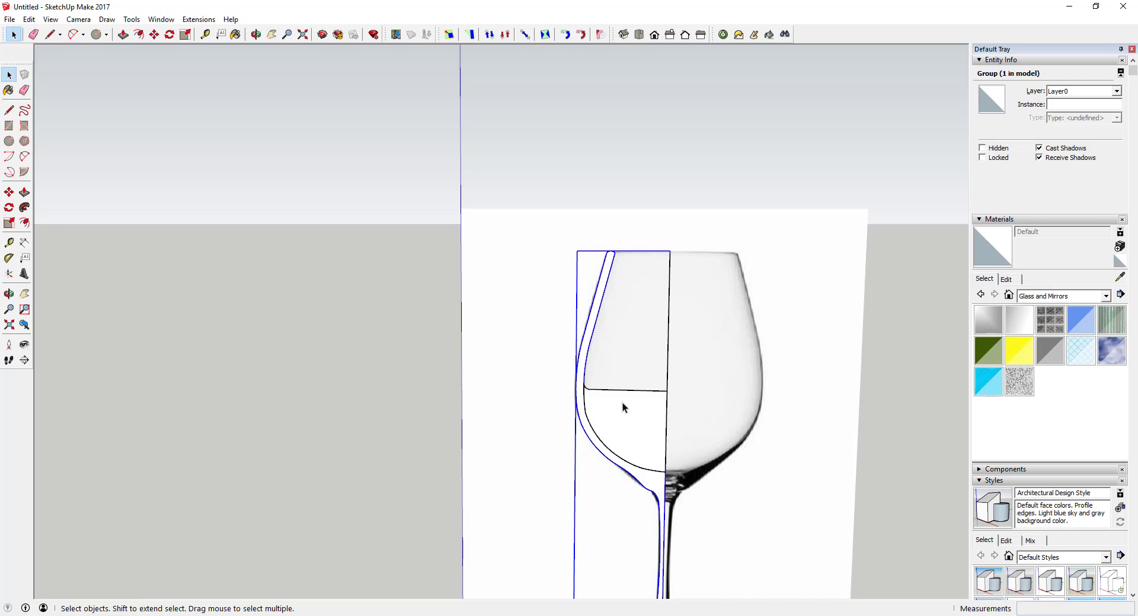
scroll(622, 403, down, 3)
scroll(620, 573, up, 5)
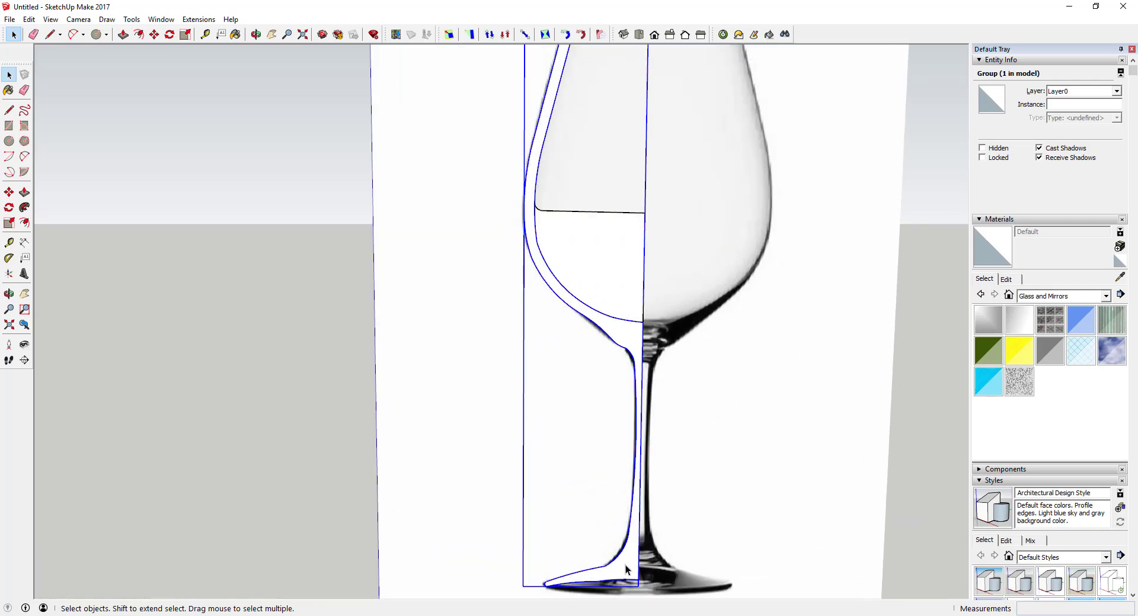
scroll(625, 567, down, 3)
click(576, 237)
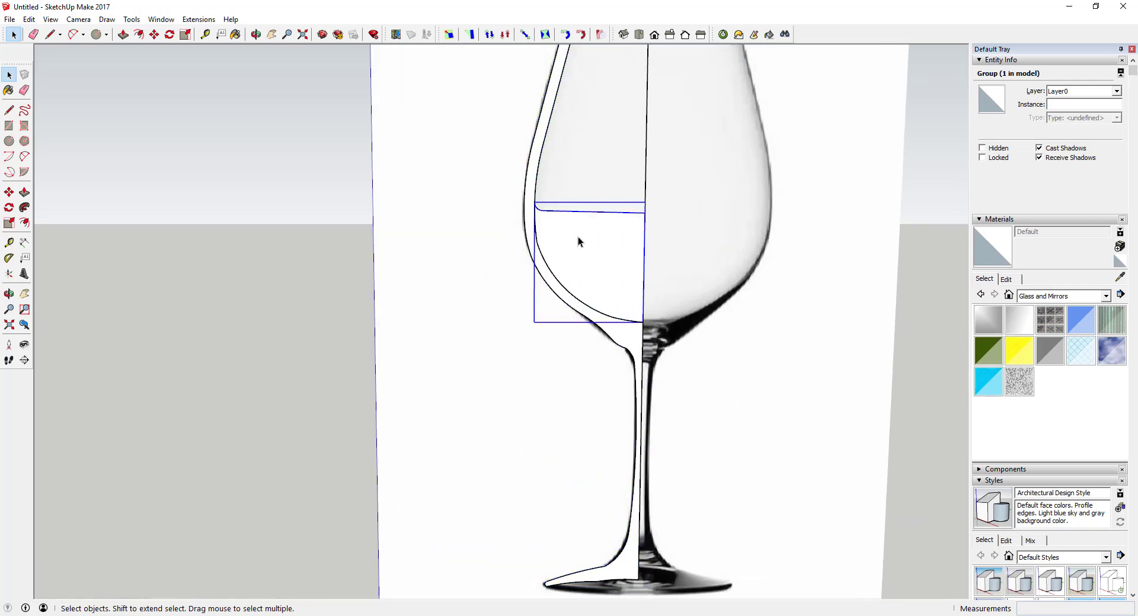
scroll(578, 235, down, 2)
double_click(571, 138)
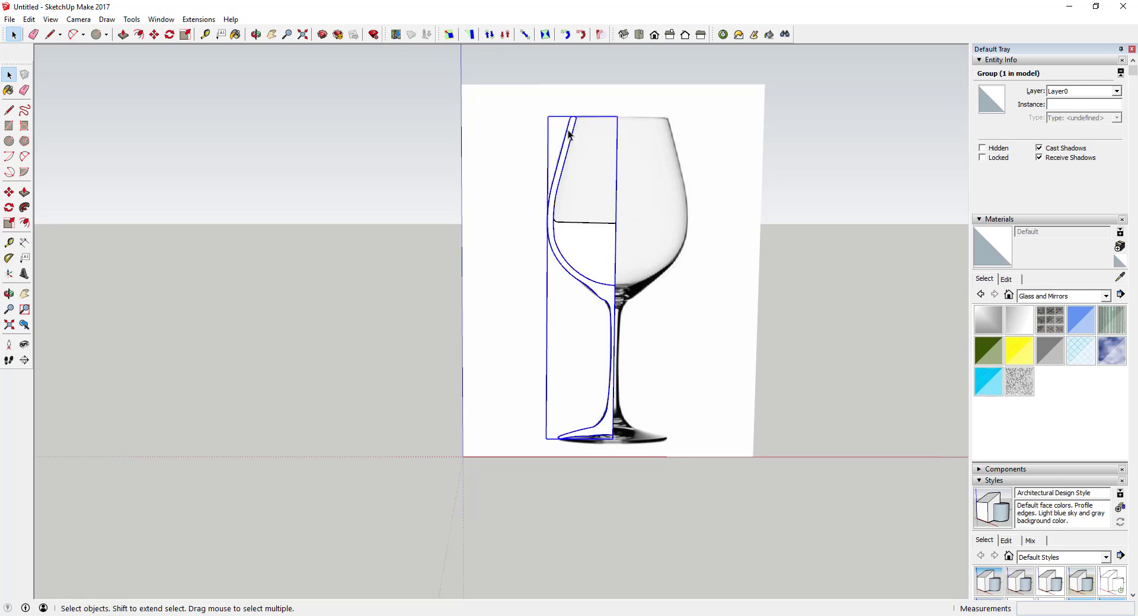
Draw a horizontal circle inside the glass group, centred on the profile's axis at rim level.
scroll(620, 118, up, 2)
middle_drag(622, 119, 602, 236)
key(c)
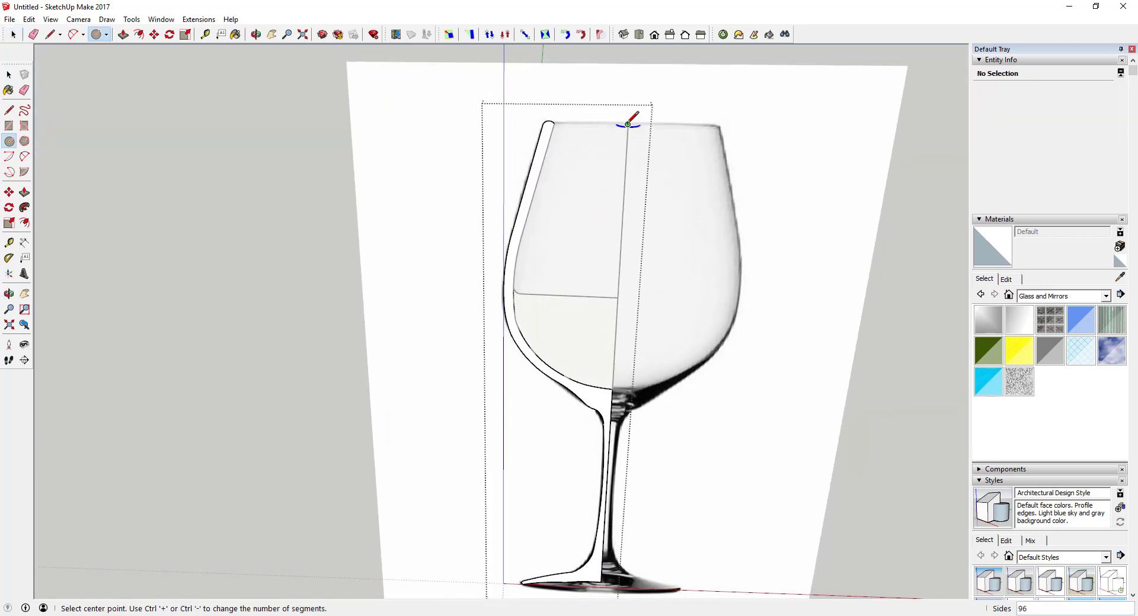
key(space)
key(c)
middle_drag(627, 124, 613, 151)
scroll(630, 126, up, 2)
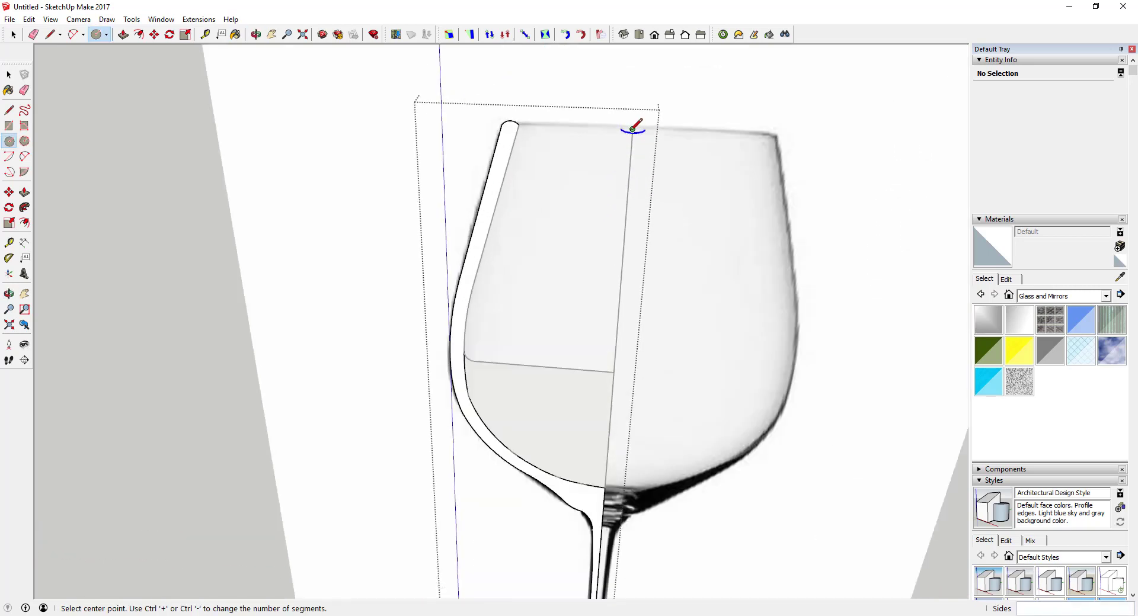
click(571, 114)
key(space)
scroll(577, 214, down, 4)
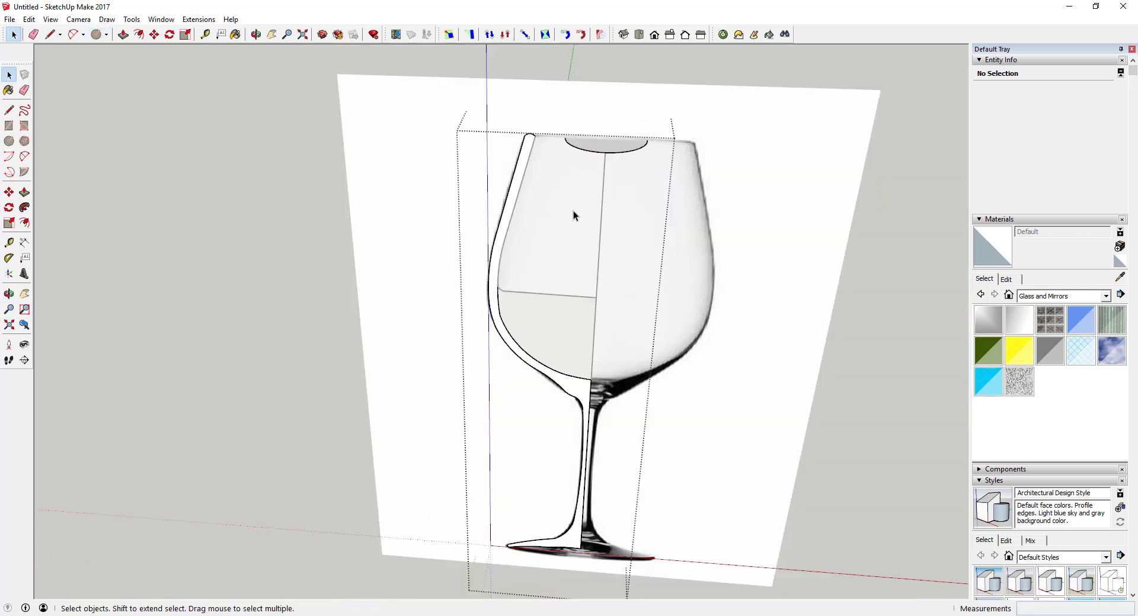
Revolve the glass half profile around the rim-level circle with Follow Me.
middle_drag(577, 214, 505, 185)
click(590, 156)
click(24, 208)
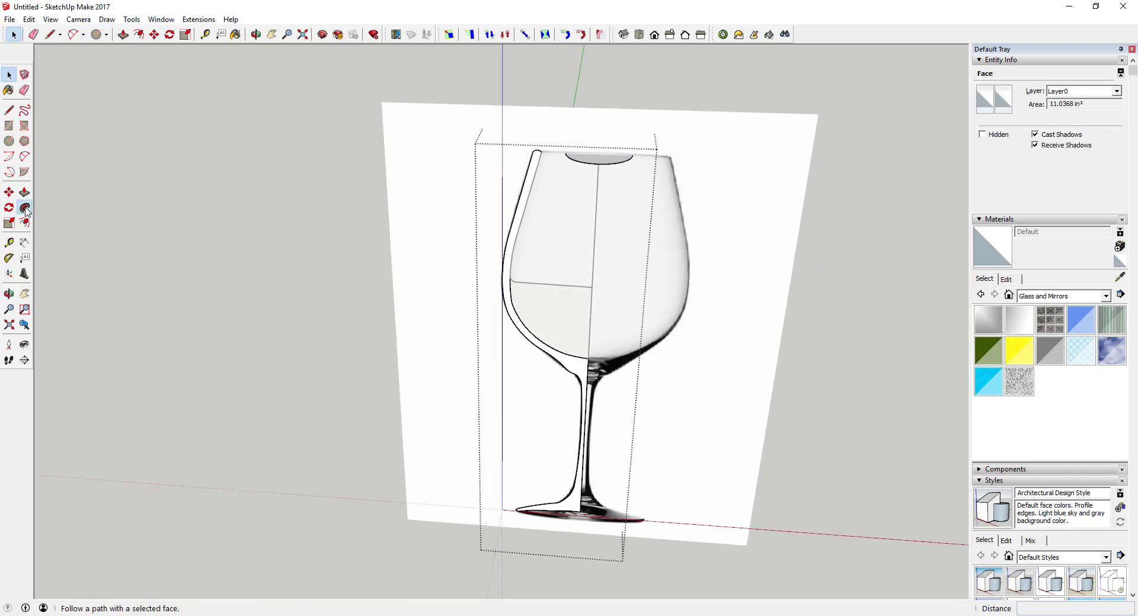
click(514, 226)
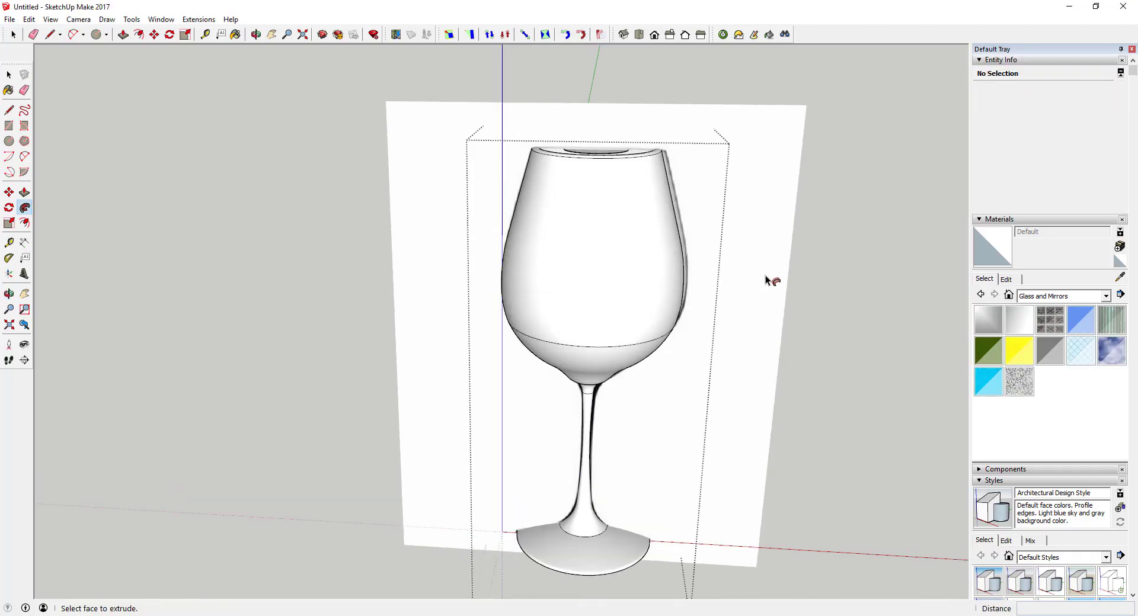
middle_drag(629, 250, 592, 261)
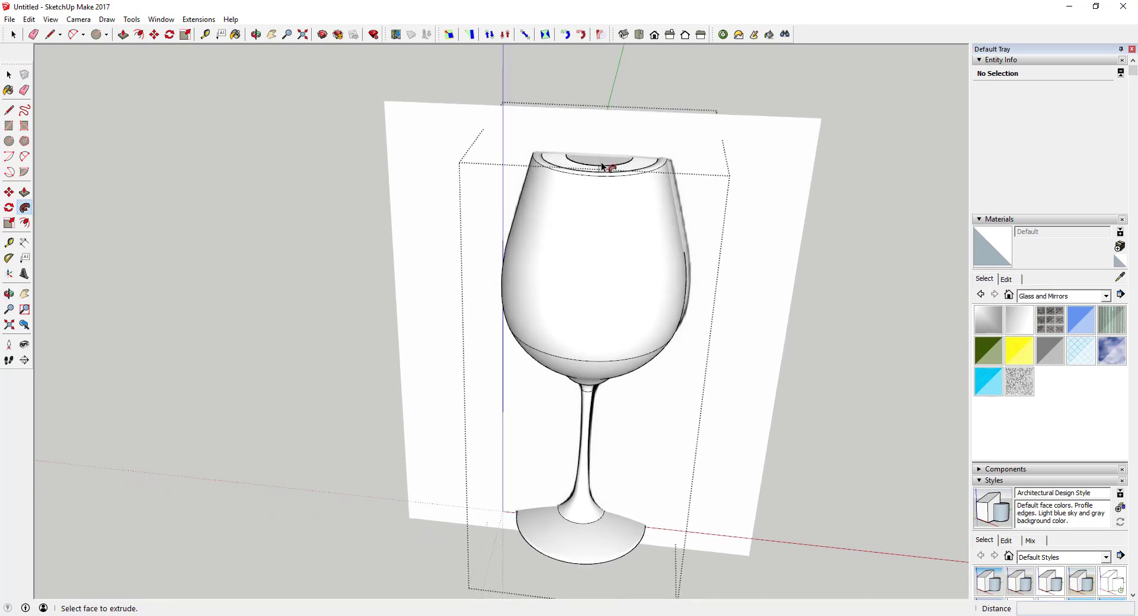
Hide the revolved glass group to expose the wine profile.
scroll(575, 171, up, 1)
key(space)
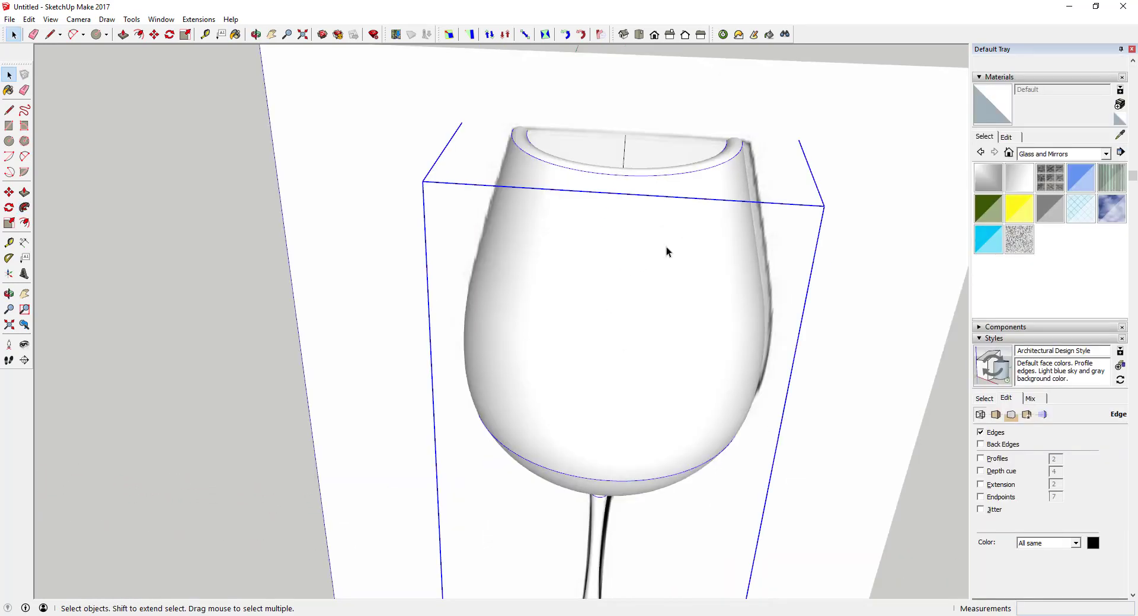
middle_drag(652, 256, 642, 170)
right_click(629, 263)
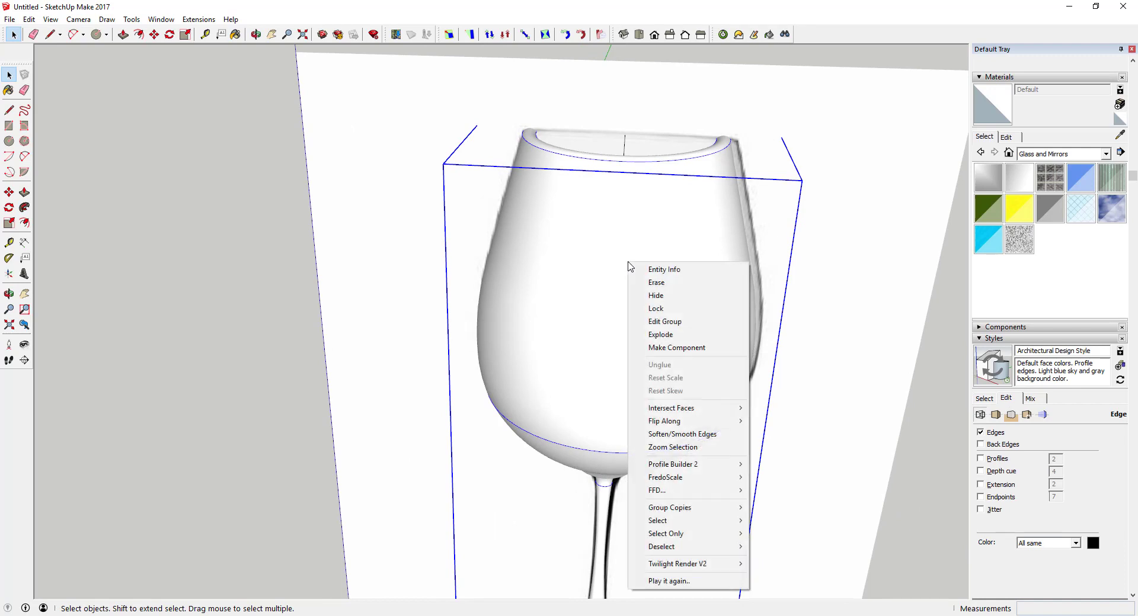
click(656, 295)
middle_drag(614, 337, 579, 374)
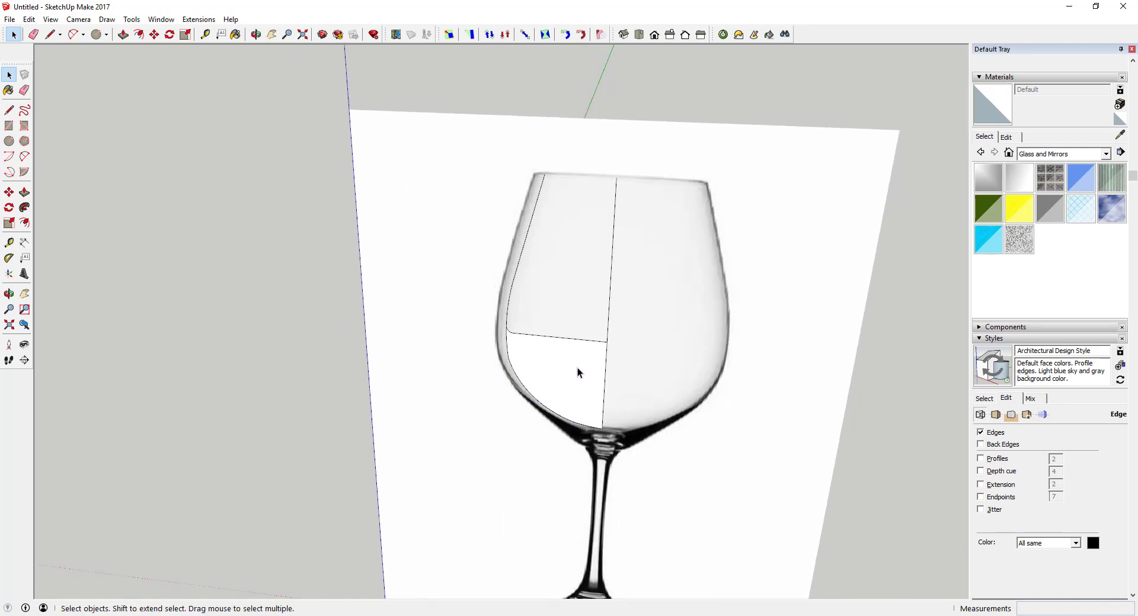
Open the wine group and draw a horizontal circle about 1 1/2" in radius, centred at the top of the axis line.
click(573, 384)
double_click(574, 384)
key(c)
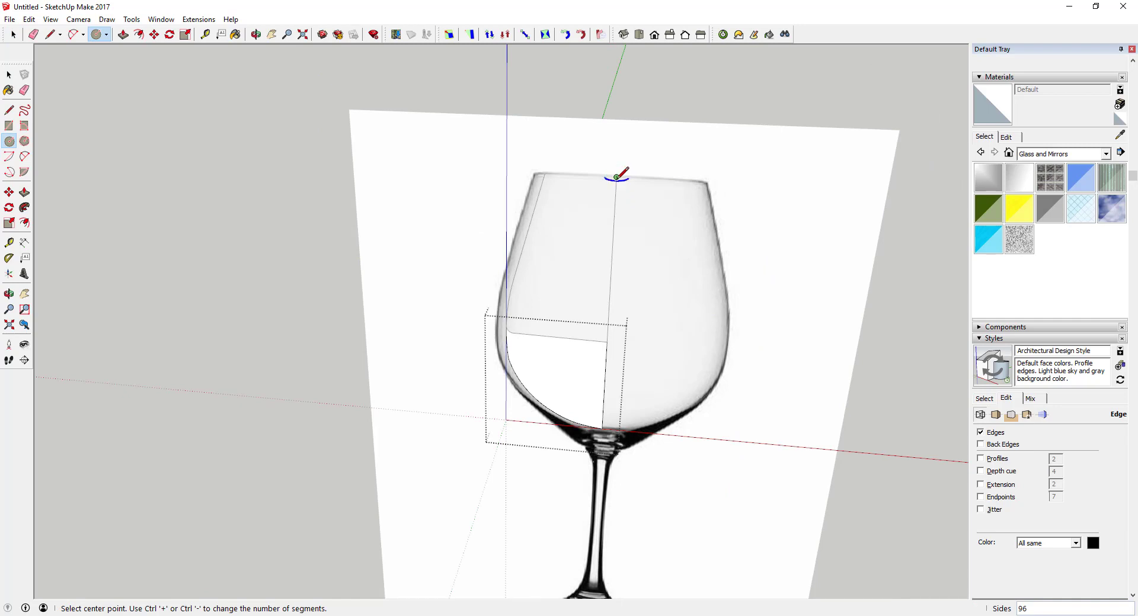
click(616, 177)
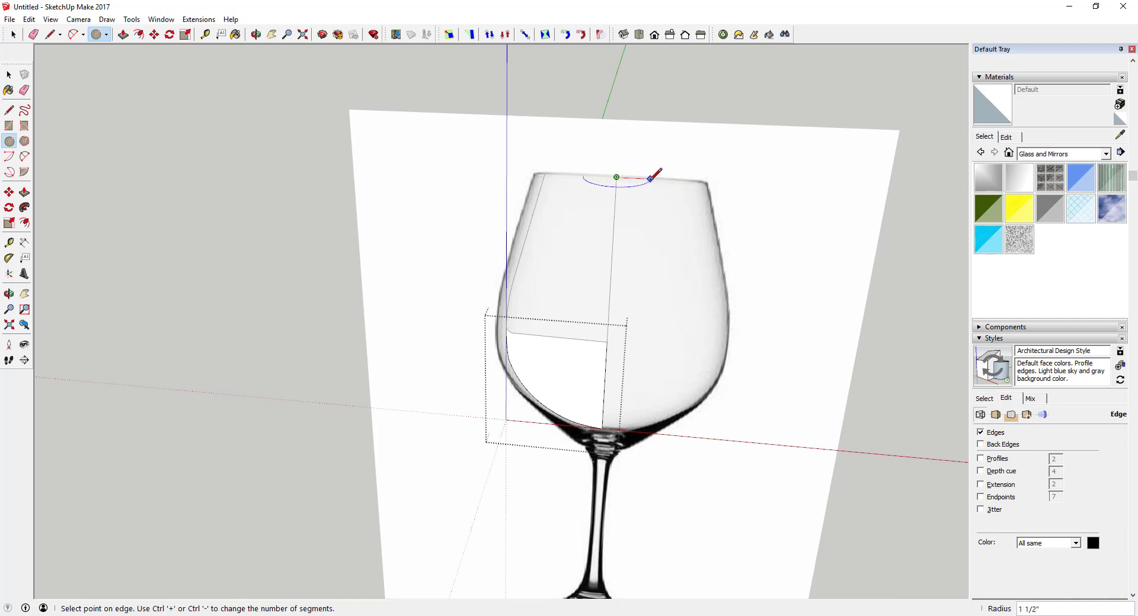
click(649, 177)
key(space)
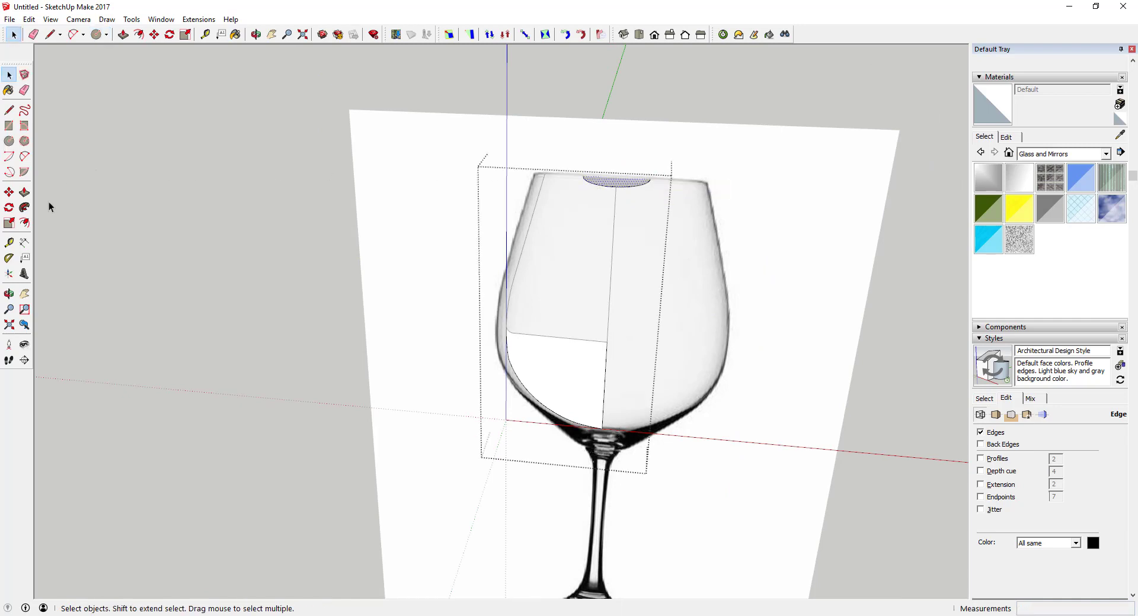
Revolve the wine half profile around the circle with Follow Me.
click(24, 208)
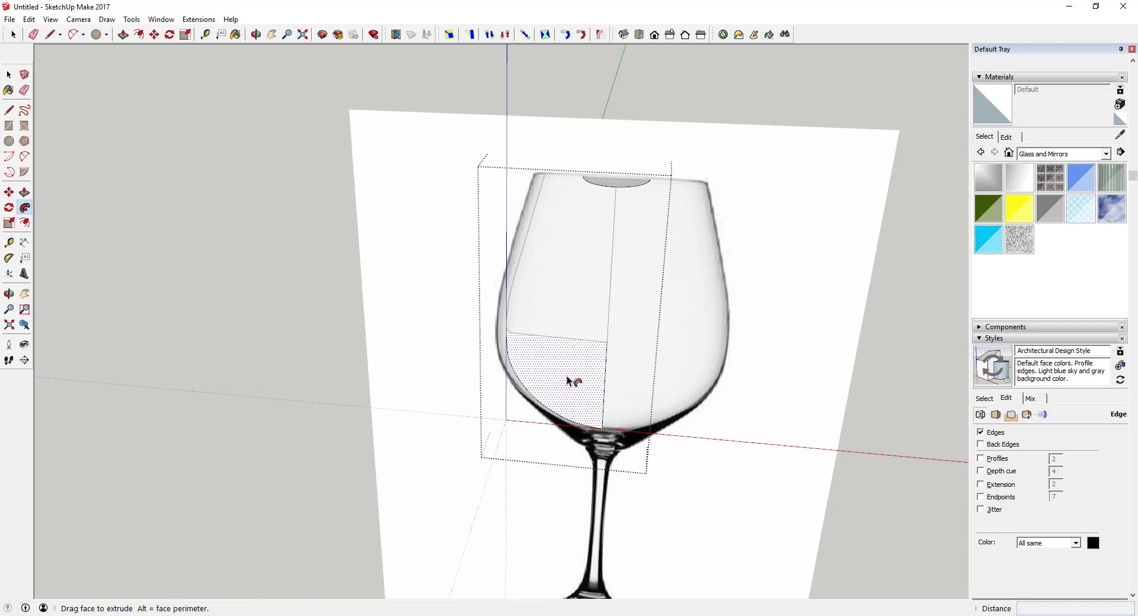
click(632, 363)
key(space)
middle_drag(632, 363, 621, 393)
scroll(655, 408, up, 3)
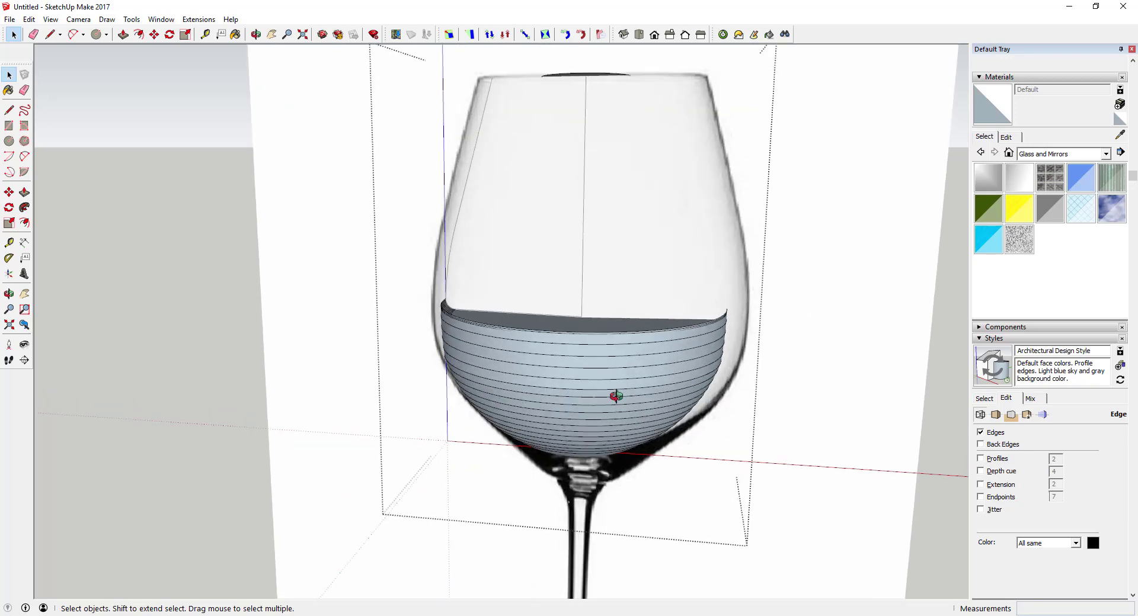
Select the whole revolved wine body, reverse its faces and leave the group.
middle_drag(615, 468, 474, 297)
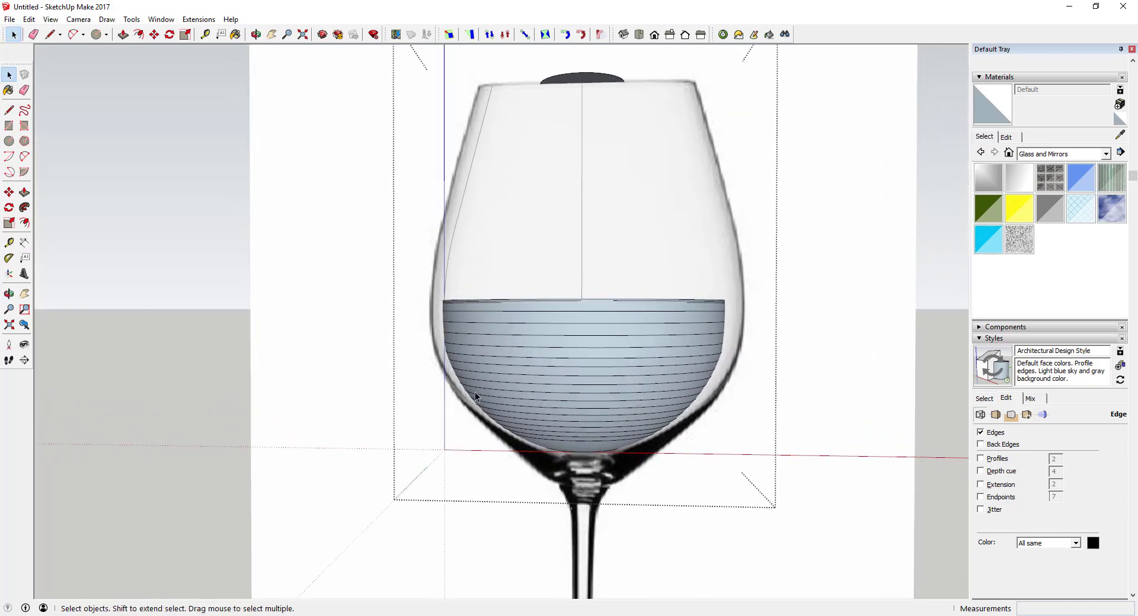
drag(362, 249, 907, 504)
right_click(596, 341)
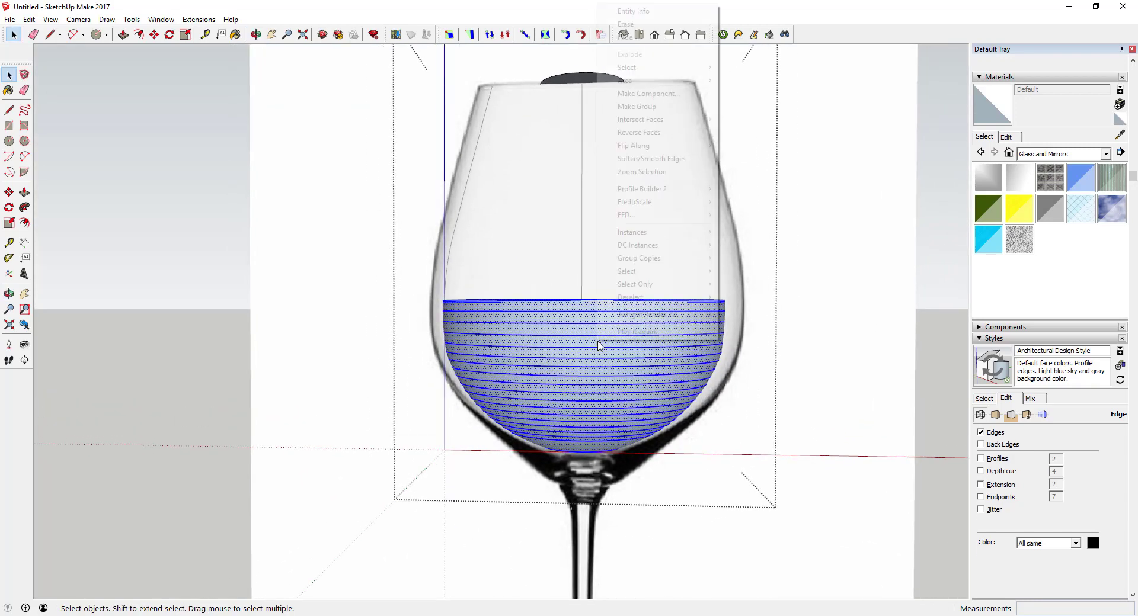
click(640, 132)
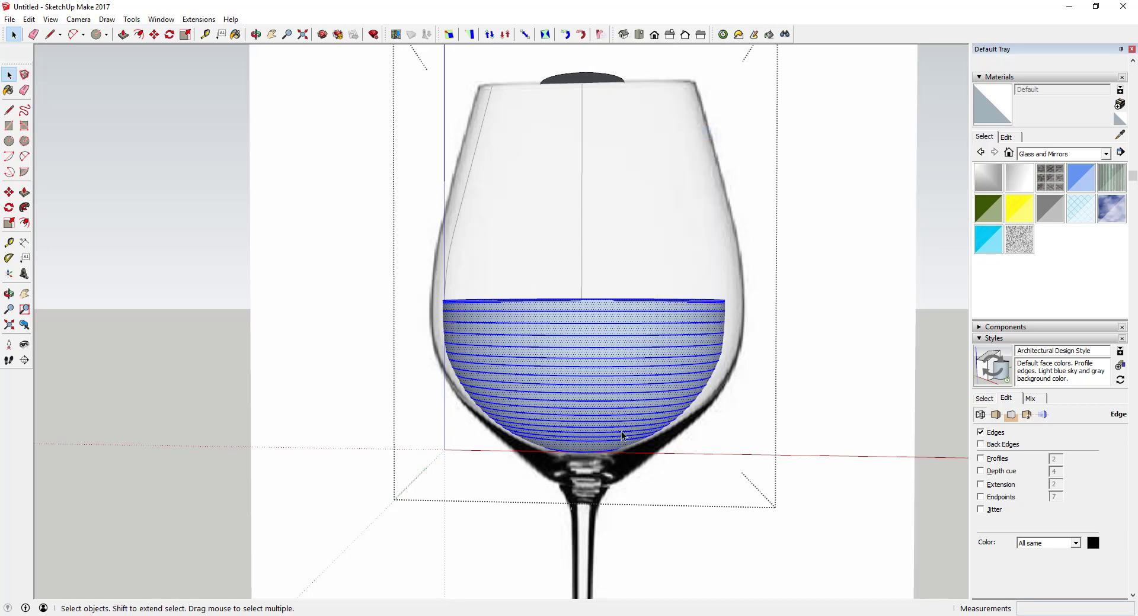
click(806, 330)
Erase the path circle at rim level inside the wine group and close the group.
middle_drag(679, 356, 658, 213)
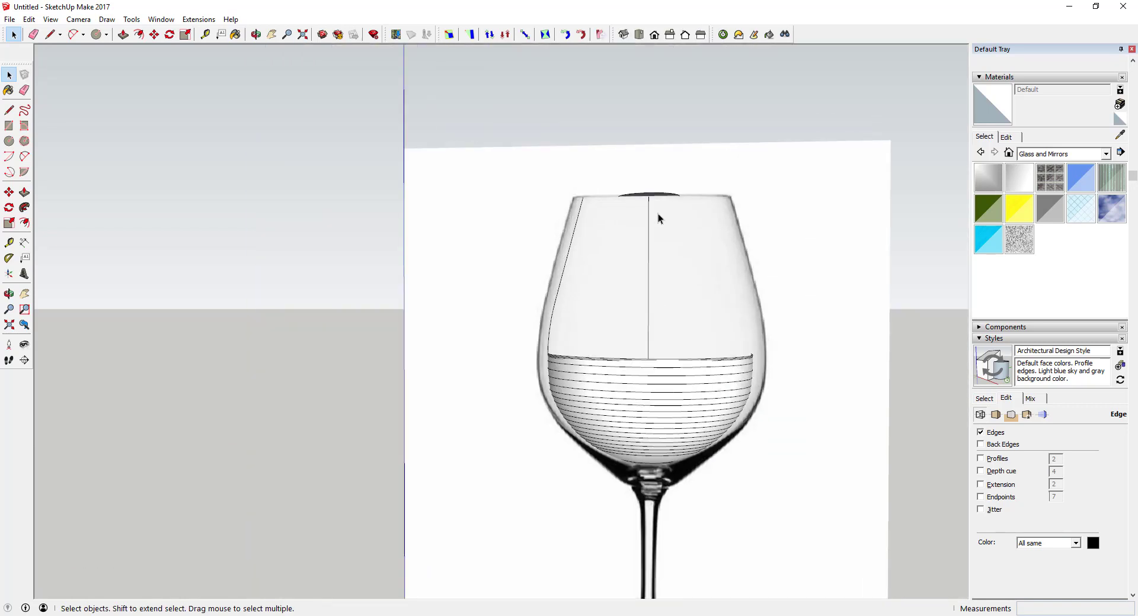
double_click(679, 415)
key(e)
drag(652, 191, 681, 206)
key(space)
click(802, 405)
Hide the reference image and erase the loose construction edges standing above the wine.
scroll(798, 403, up, 4)
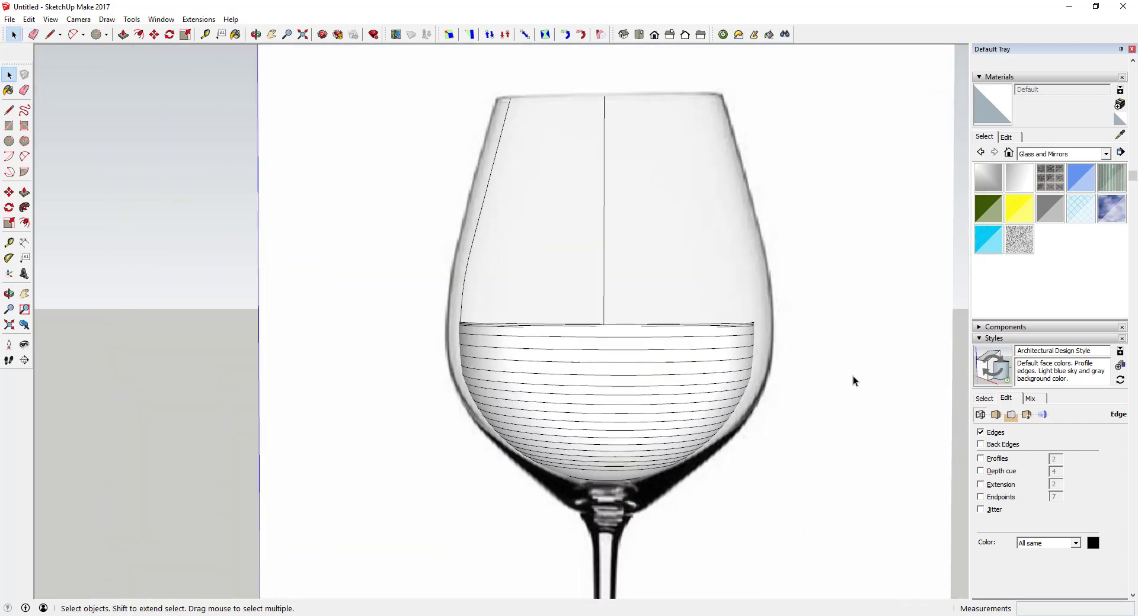
scroll(838, 368, down, 3)
right_click(838, 367)
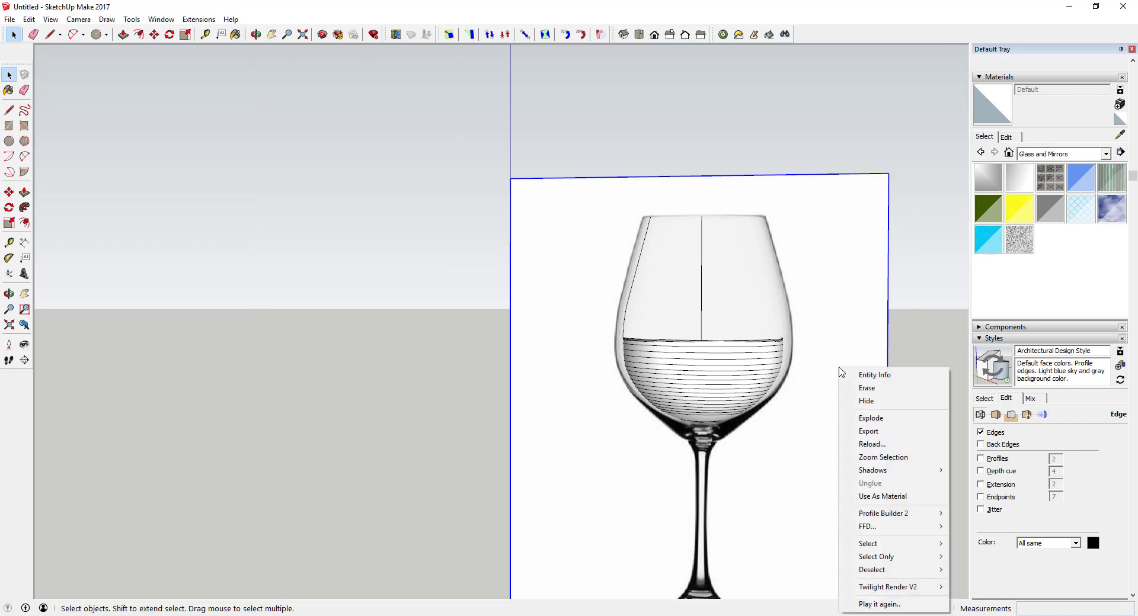
click(873, 405)
scroll(690, 297, up, 3)
key(e)
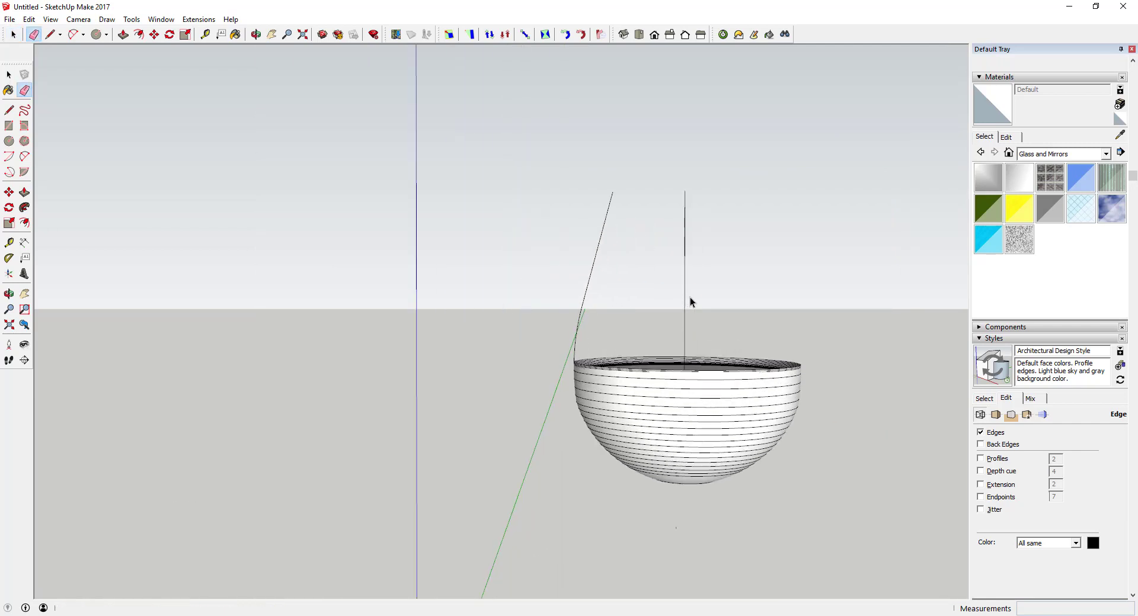
drag(595, 271, 586, 309)
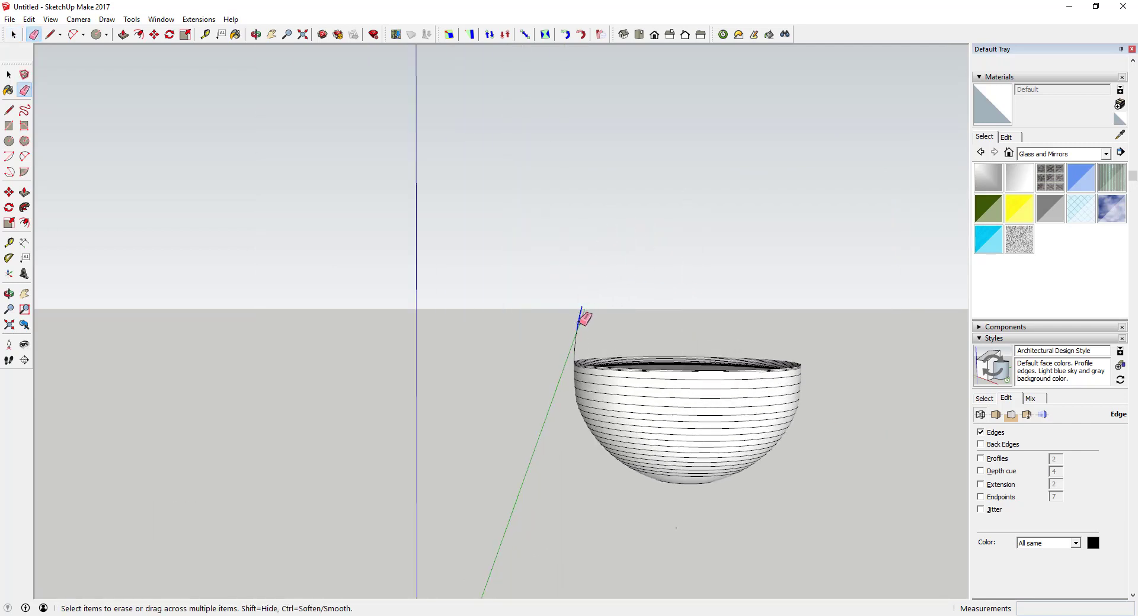
Hide the wine group and delete the leftover loose edges at the wine's surface level.
key(space)
right_click(656, 424)
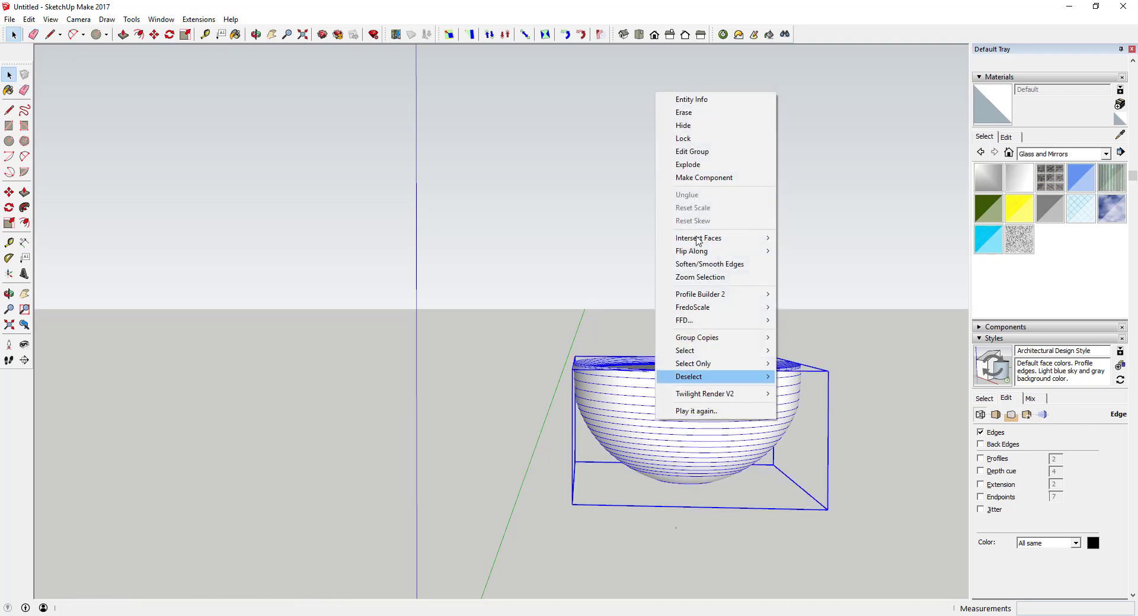
click(682, 126)
drag(645, 313, 516, 381)
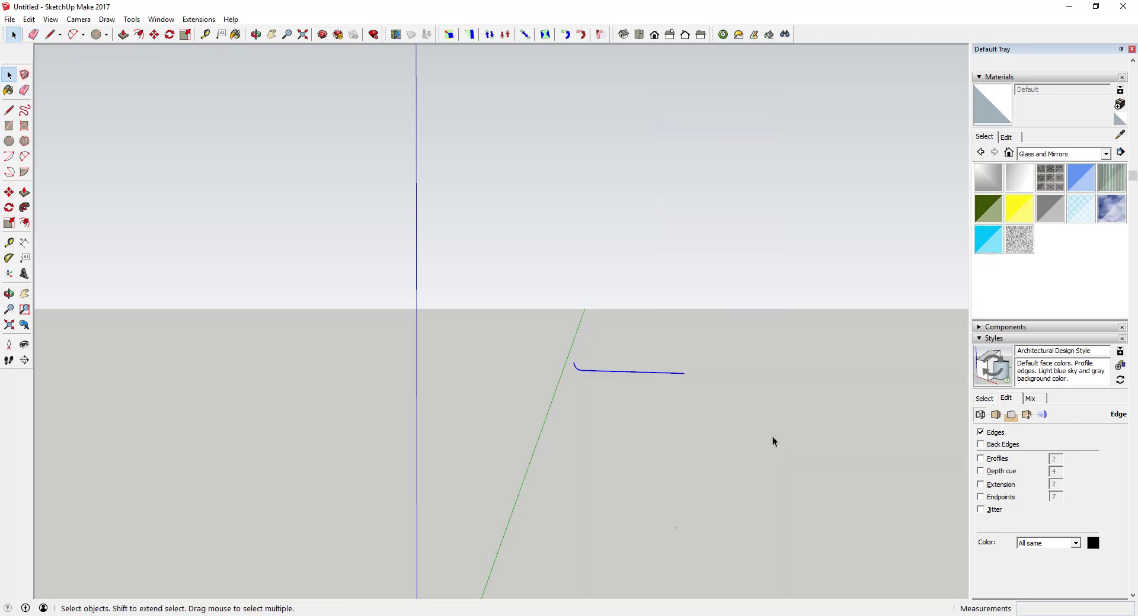
key(Delete)
Unhide all objects and hide only the reference image again.
click(29, 19)
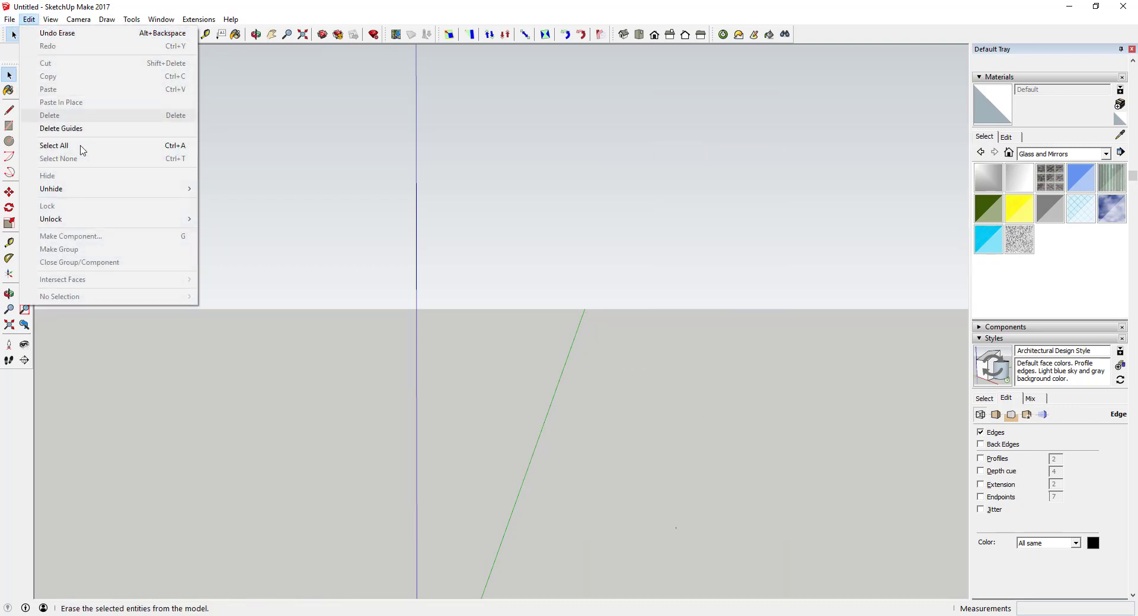
mouse_move(145, 192)
click(220, 215)
right_click(911, 293)
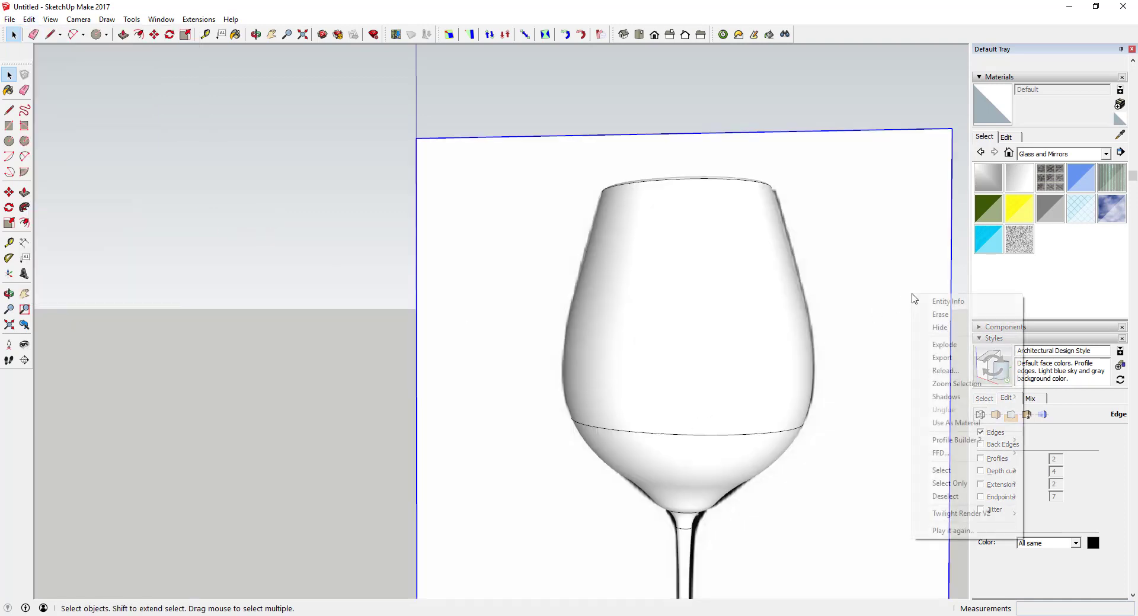
click(939, 327)
scroll(658, 288, down, 3)
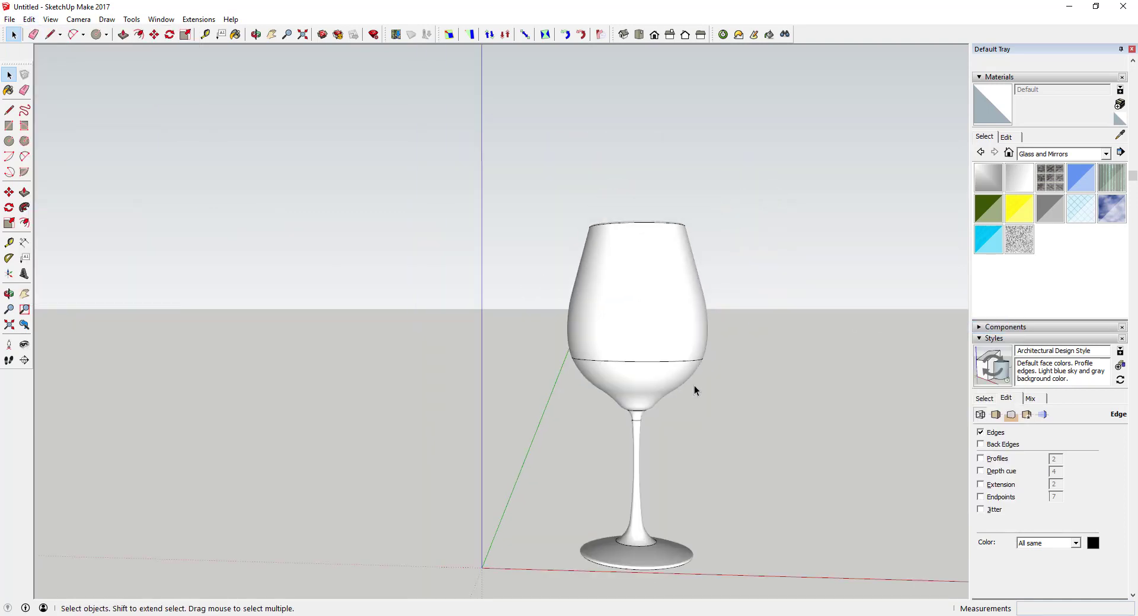
Open the glass group, select all its connected geometry and paint it with Translucent Glass Gray.
scroll(695, 389, up, 2)
scroll(605, 228, down, 2)
scroll(653, 312, up, 3)
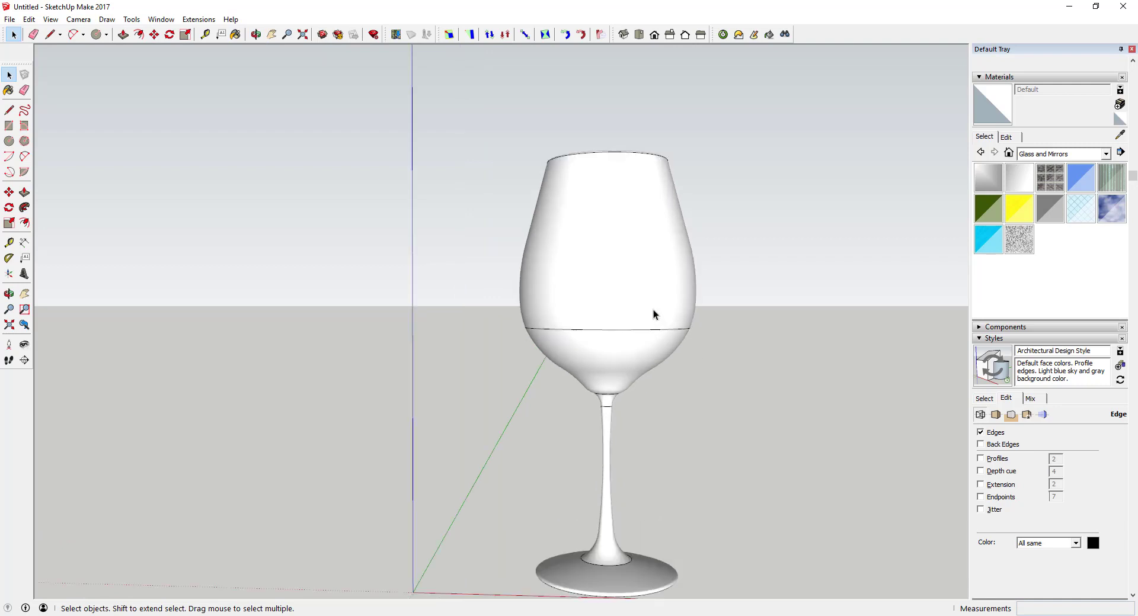
click(643, 291)
middle_drag(612, 259, 685, 254)
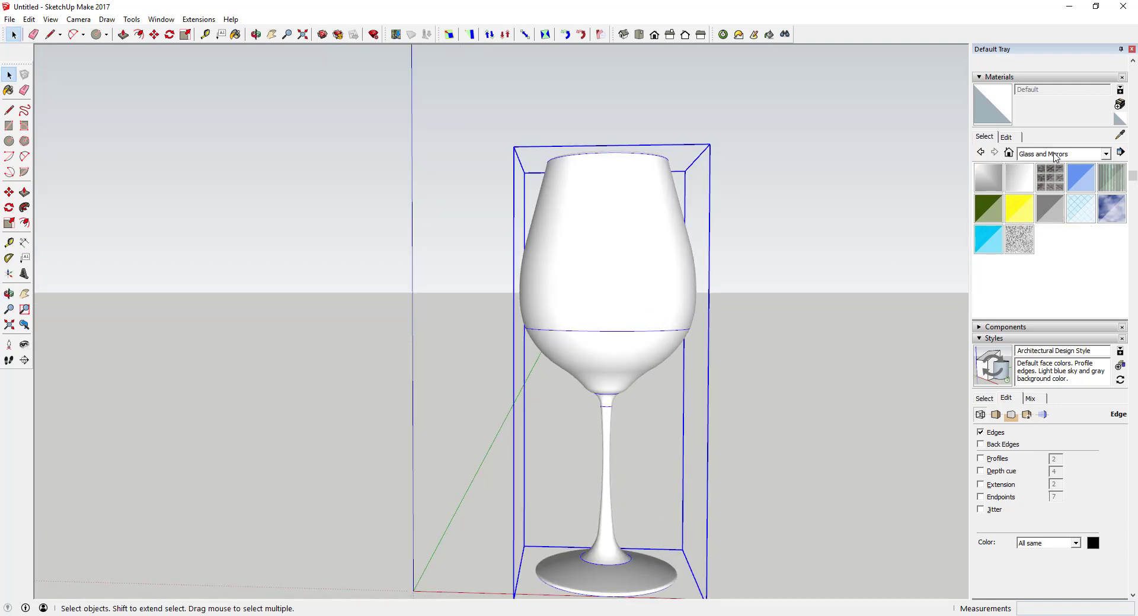
click(1050, 208)
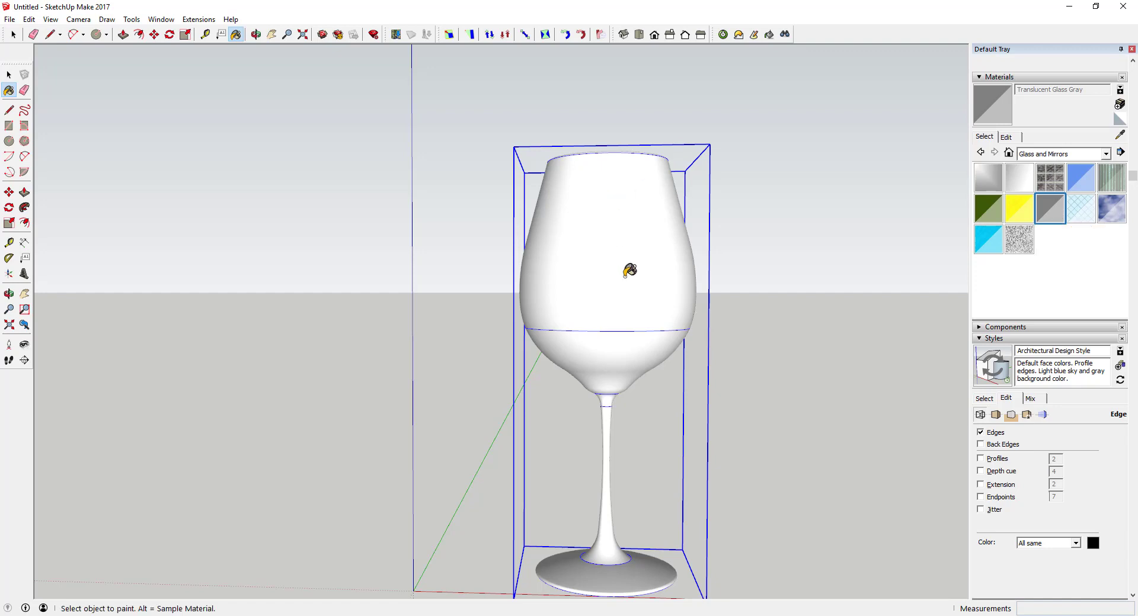
key(space)
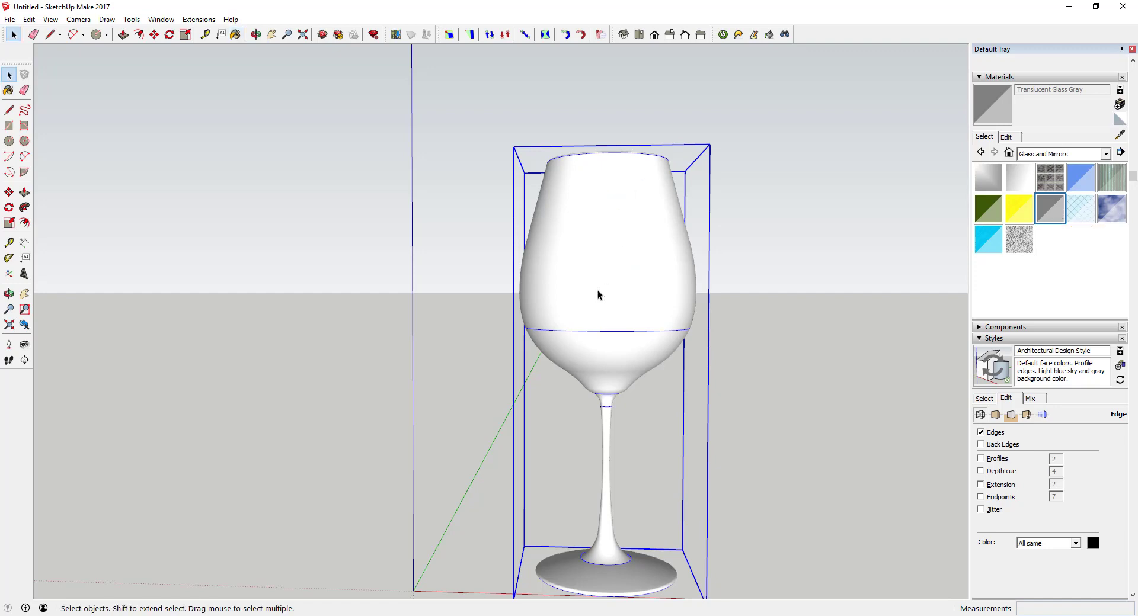
double_click(624, 294)
triple_click(624, 289)
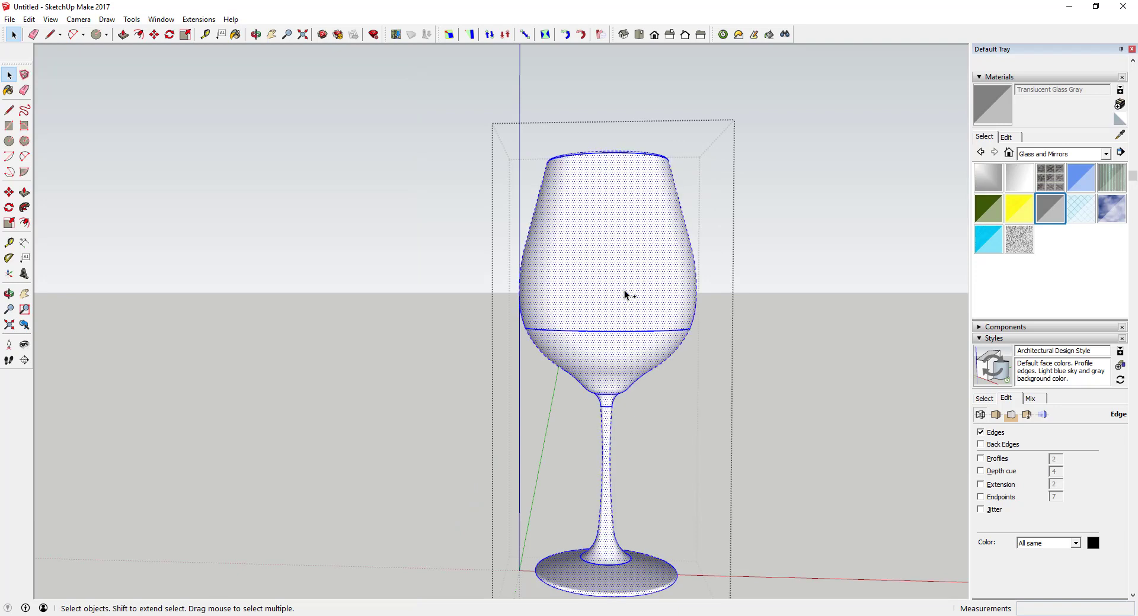
click(1053, 210)
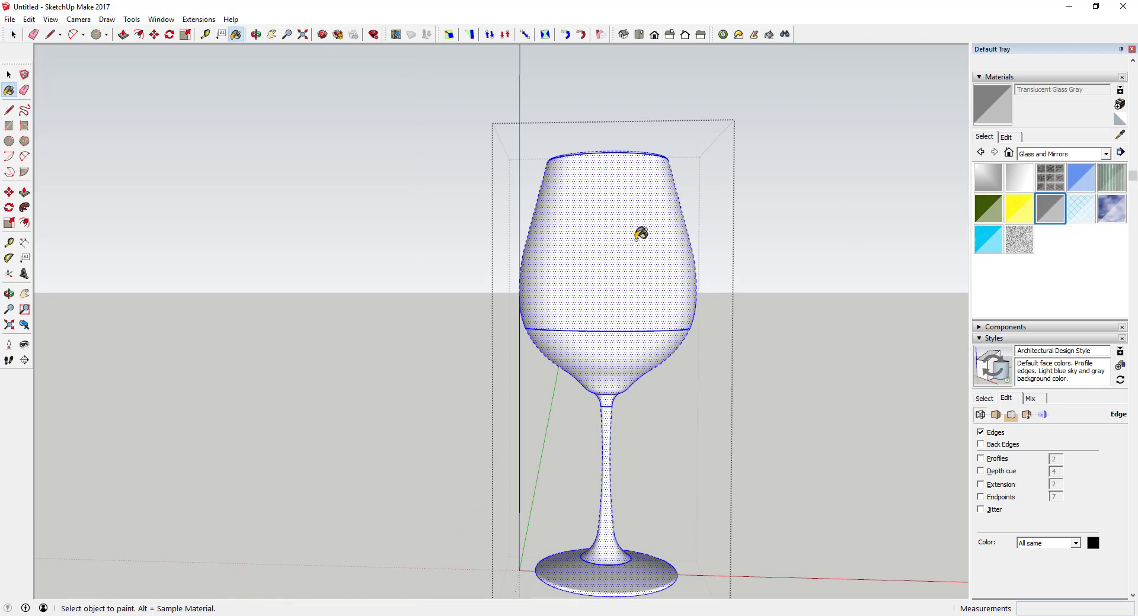
click(620, 275)
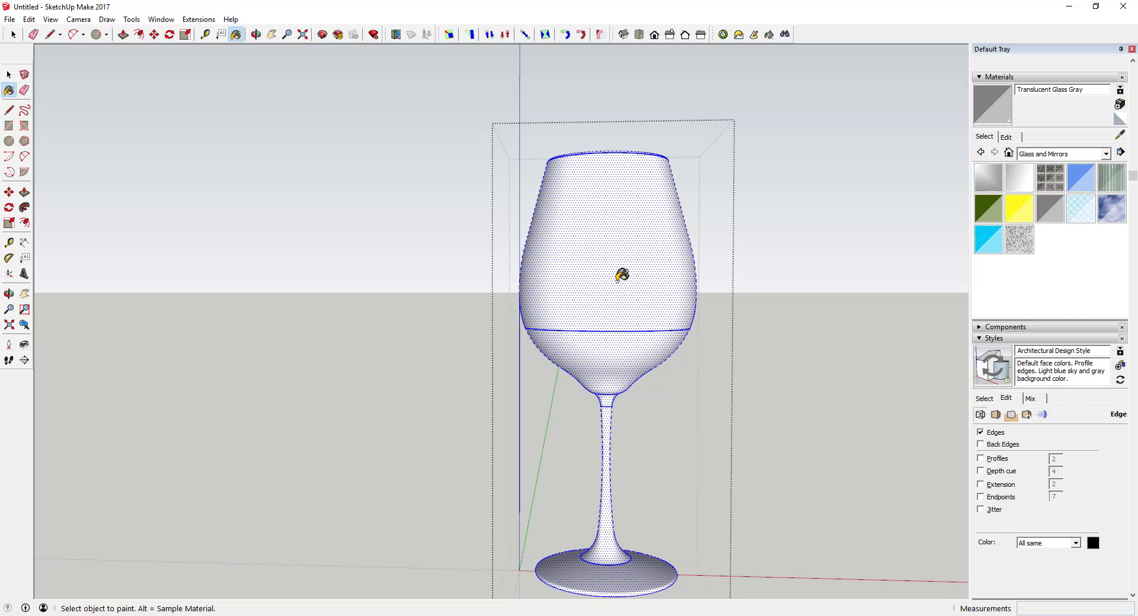
key(space)
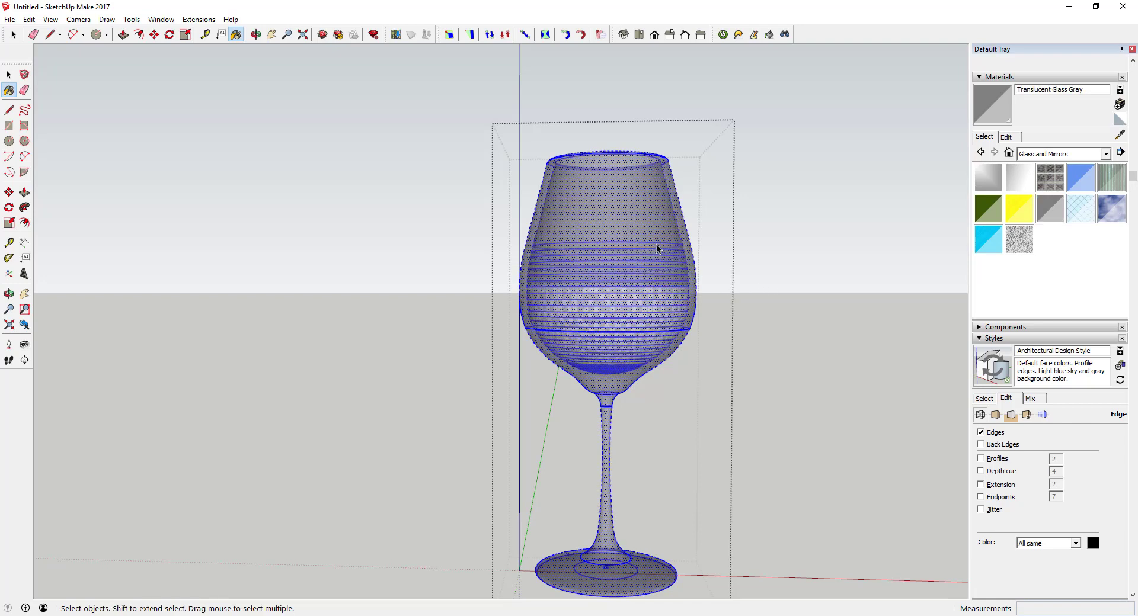
Close the glass group and hide it so that only the wine group remains in view.
middle_drag(656, 243, 649, 254)
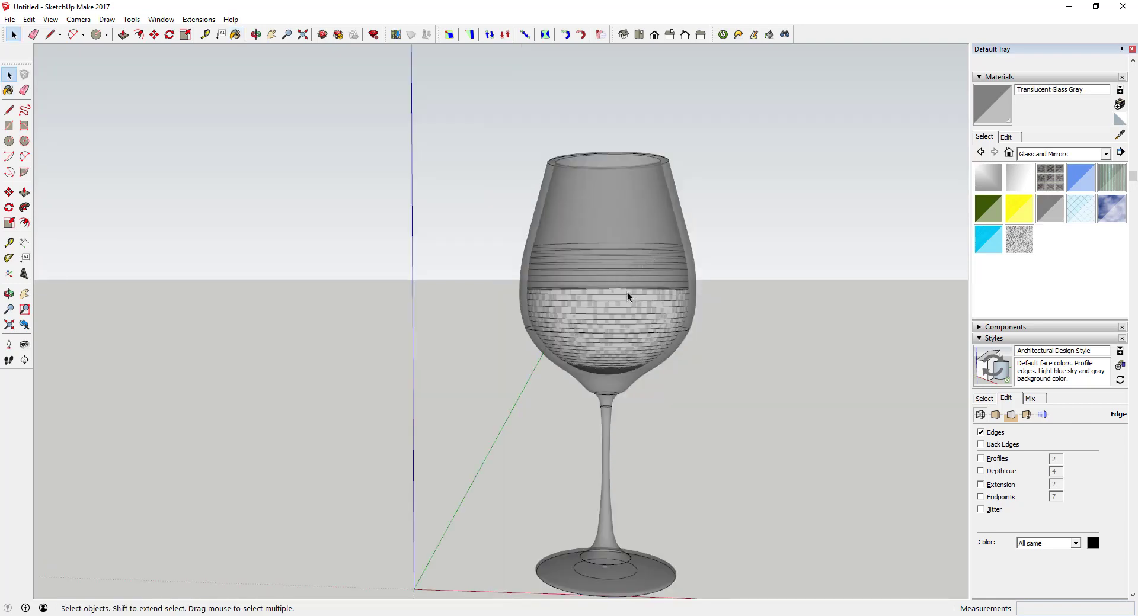
right_click(609, 222)
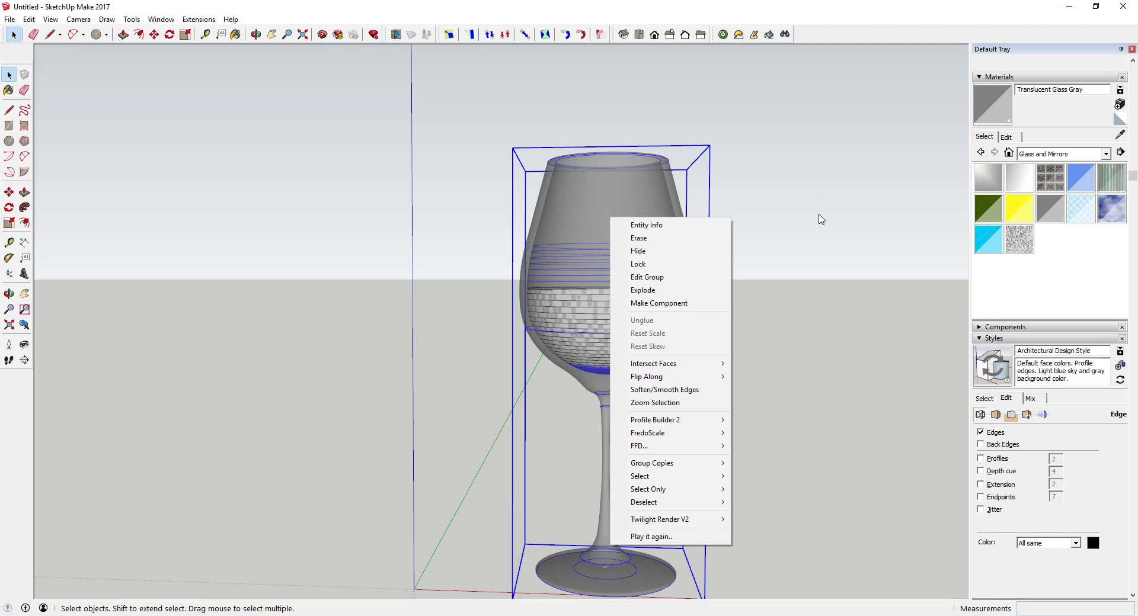
click(653, 251)
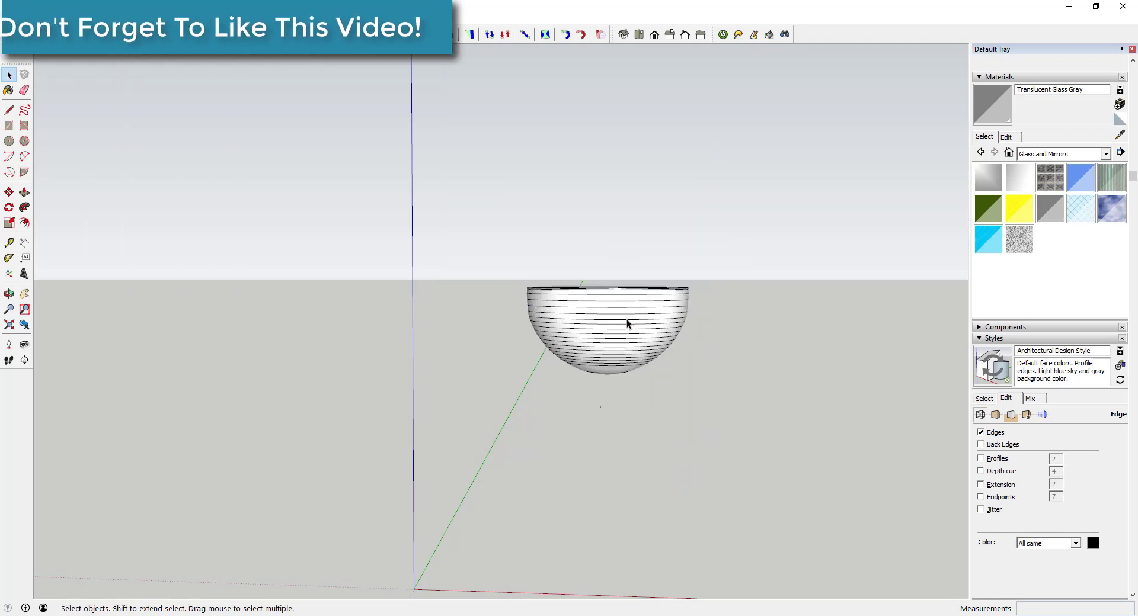
Open the wine group, select all its geometry and paint it with the dark red Color A08.
click(684, 334)
scroll(684, 334, up, 1)
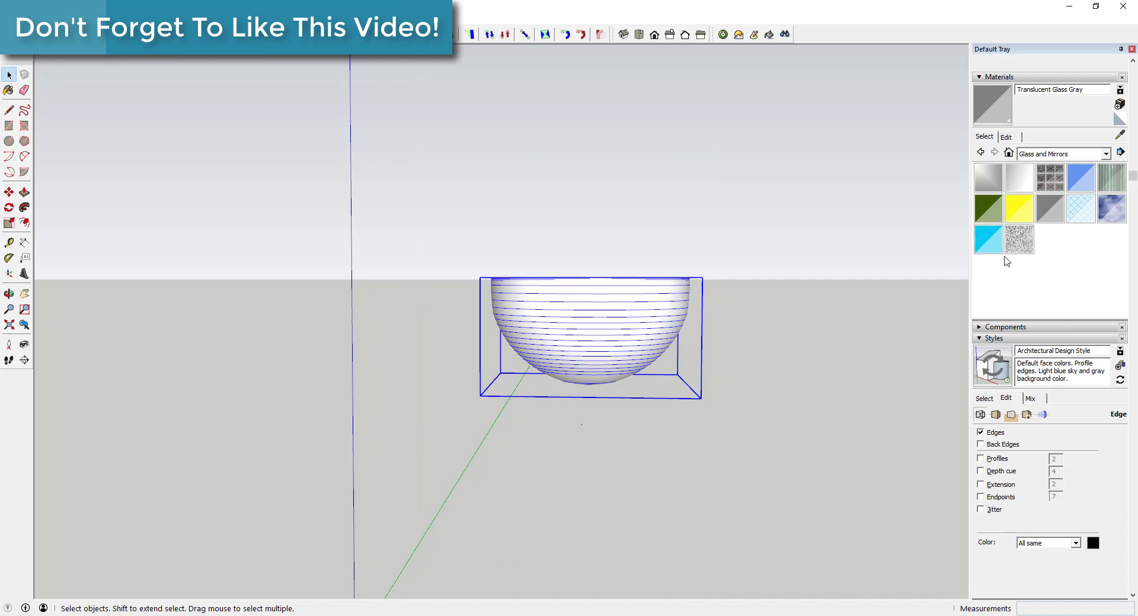
click(1079, 178)
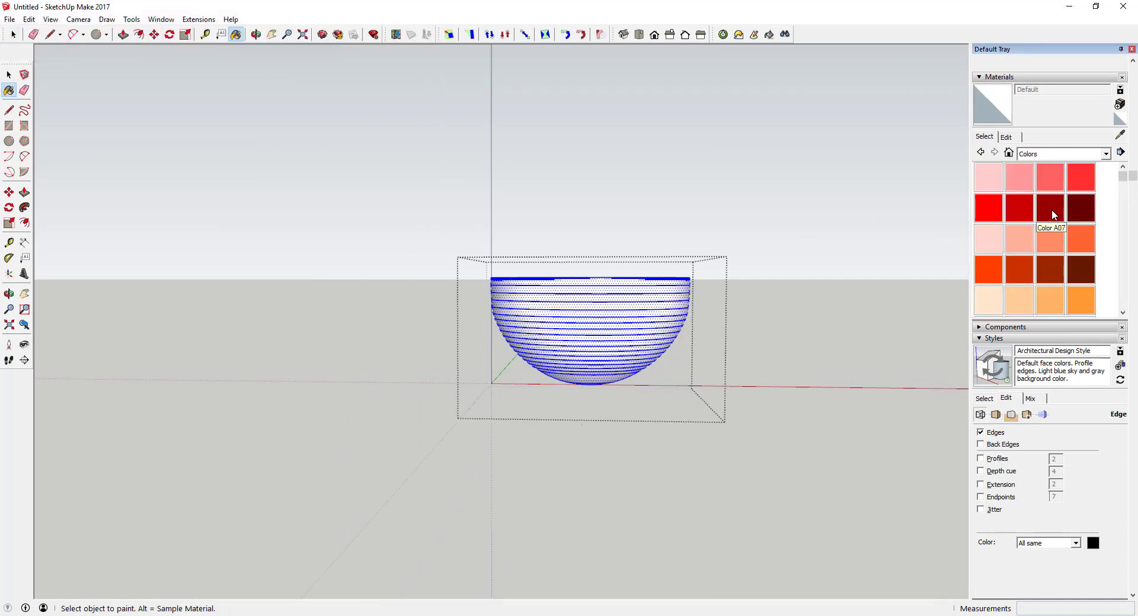
click(1051, 216)
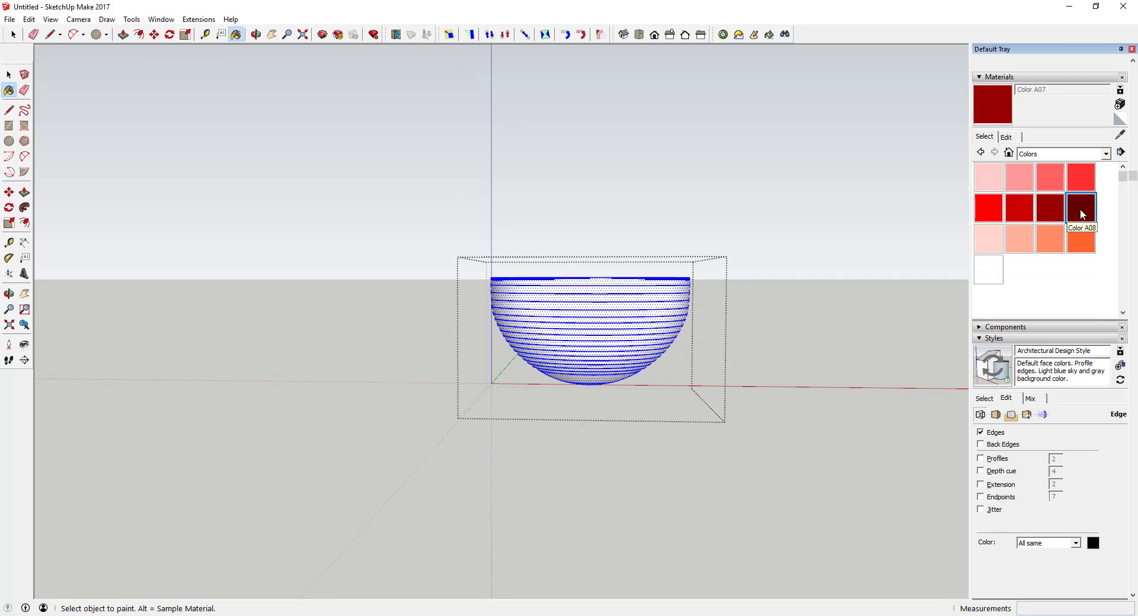
click(1079, 209)
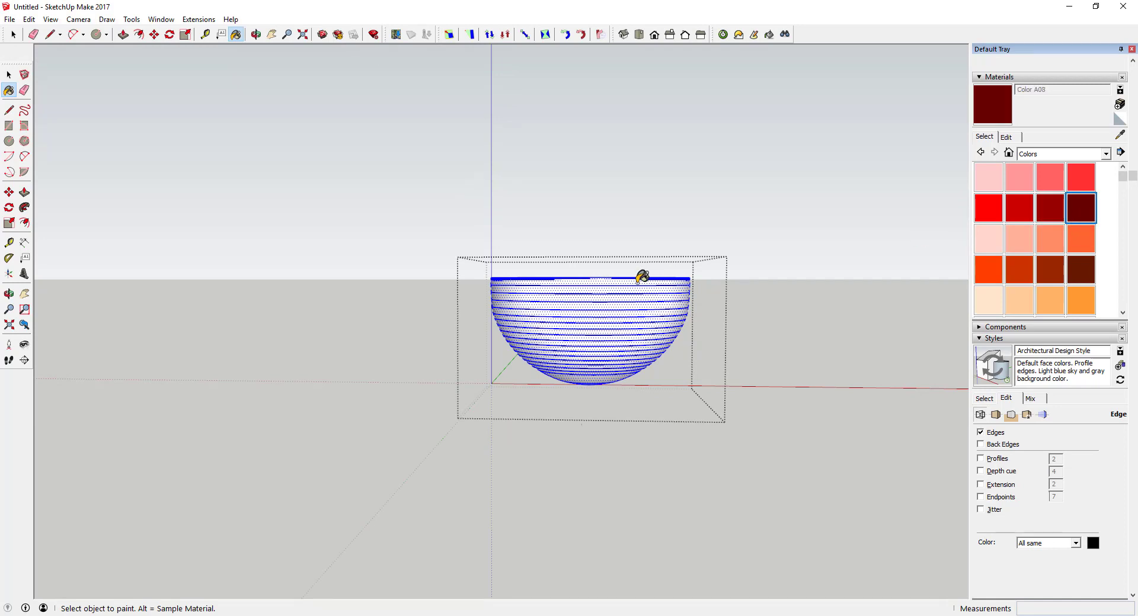
click(608, 290)
key(space)
Set the opacity of Color A08 to 50 and close the wine group.
click(1006, 137)
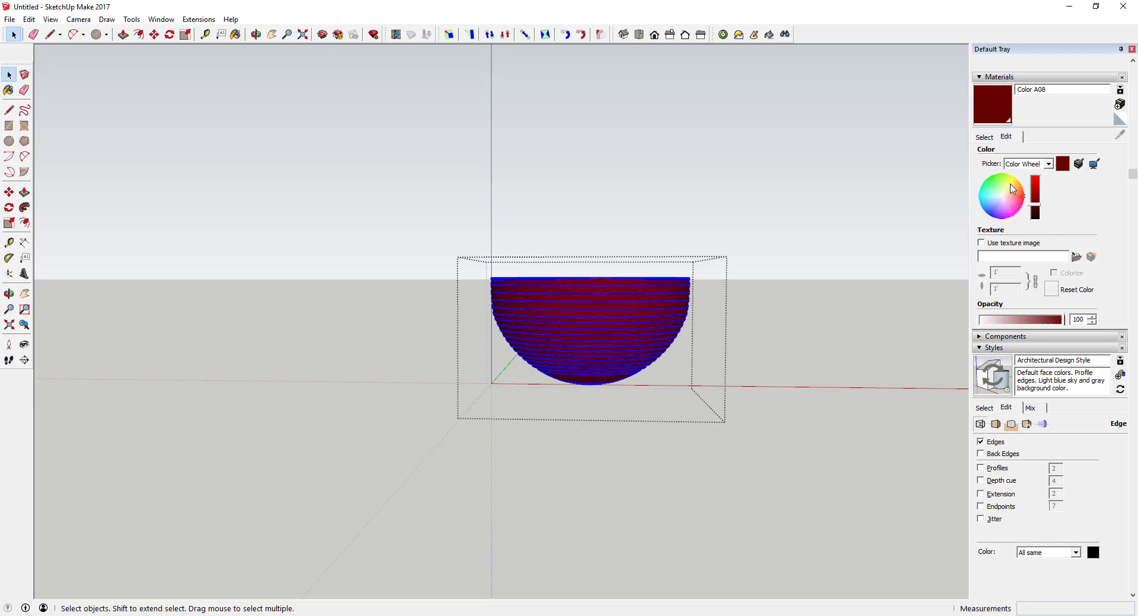
drag(1027, 323, 1024, 324)
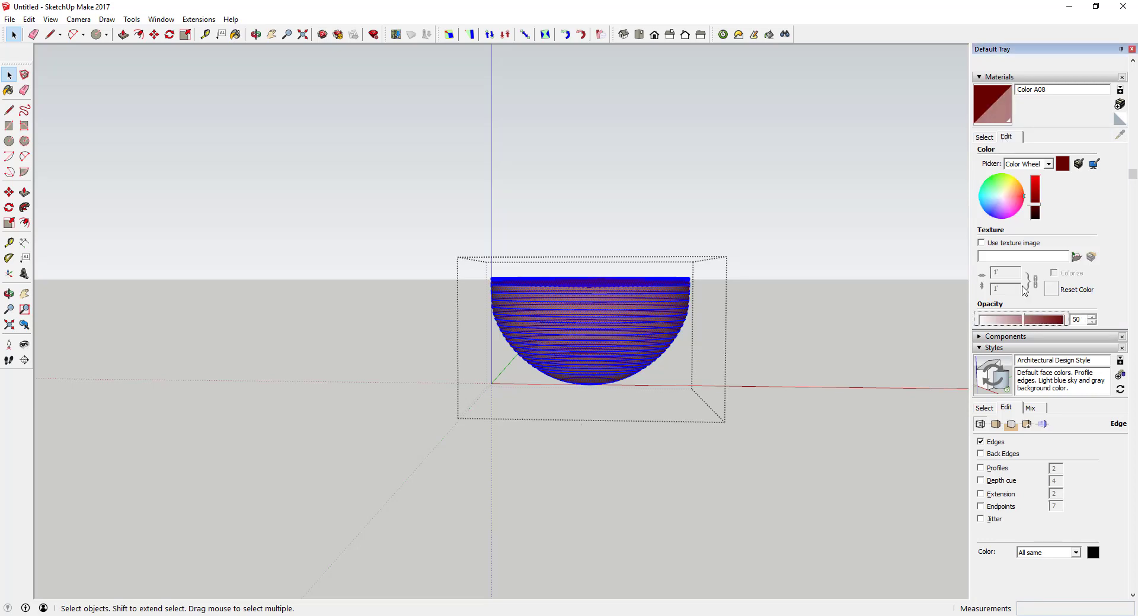
click(983, 138)
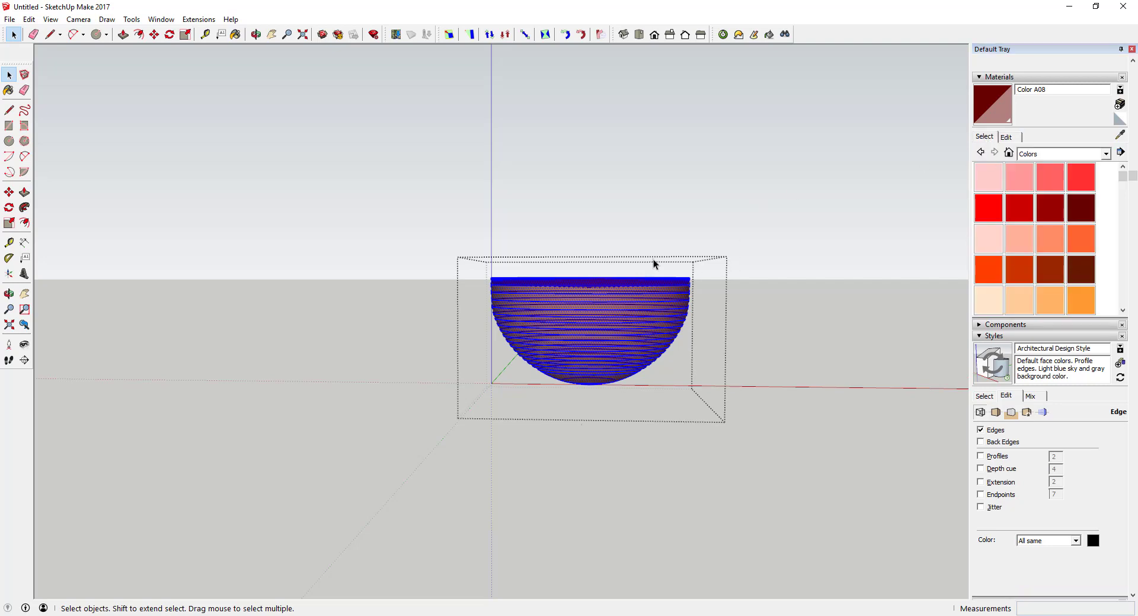
click(449, 80)
Unhide all objects and hide just the reference image again.
click(28, 19)
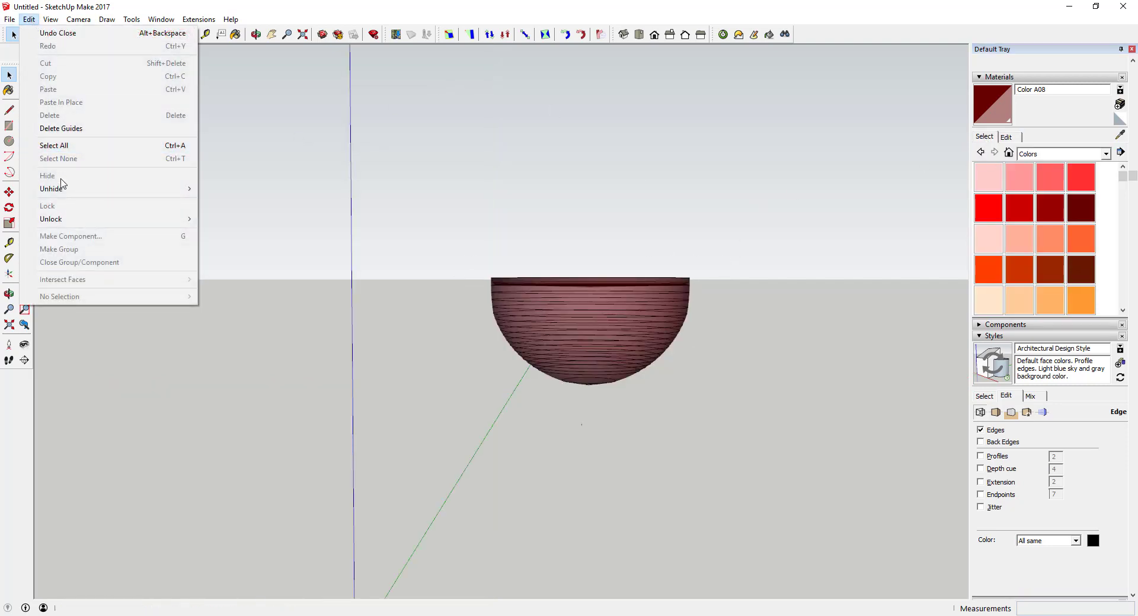
click(368, 259)
click(28, 19)
mouse_move(71, 188)
click(227, 217)
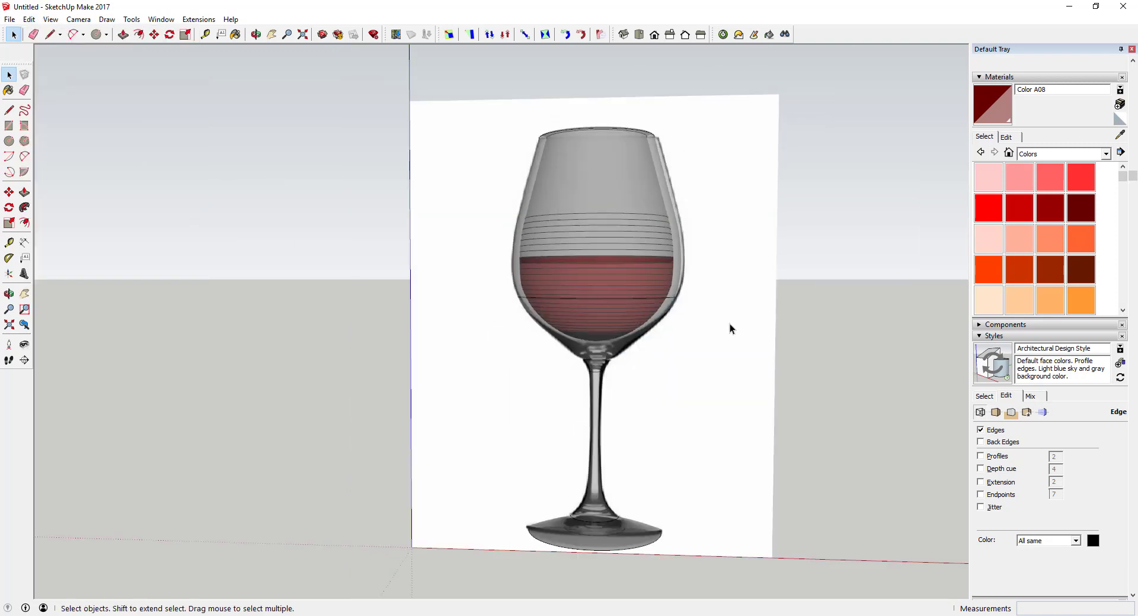
right_click(730, 326)
click(732, 345)
Examine the painted glass and wine from several distances and a slightly raised viewpoint.
scroll(641, 229, down, 2)
middle_drag(642, 229, 638, 275)
scroll(656, 410, up, 3)
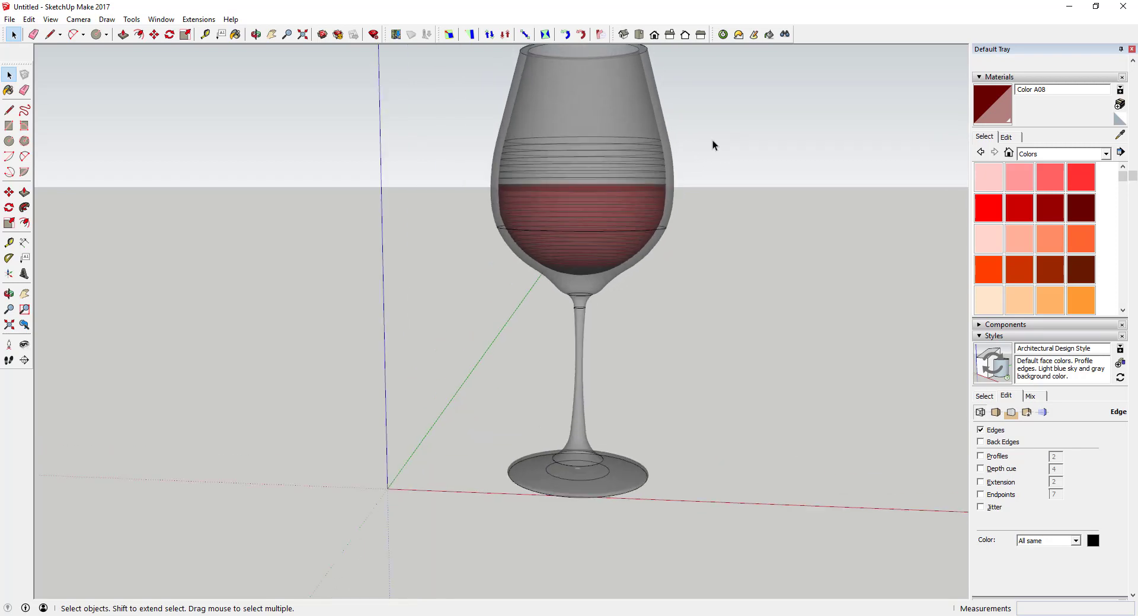
scroll(698, 109, down, 1)
scroll(699, 109, down, 1)
scroll(714, 95, up, 2)
scroll(617, 129, down, 1)
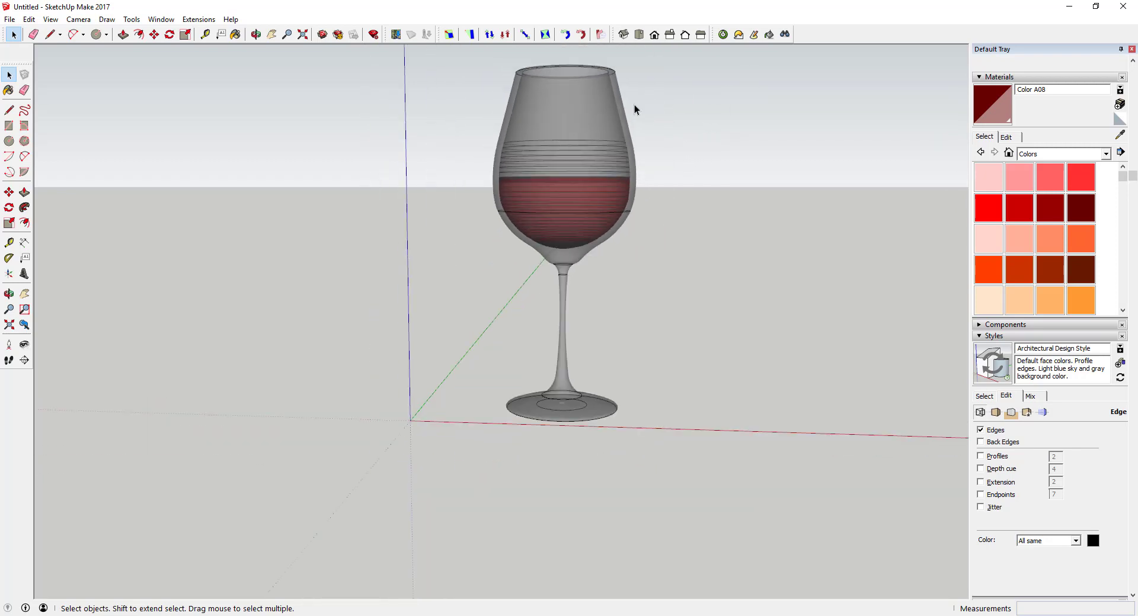
scroll(634, 105, up, 2)
scroll(542, 249, down, 2)
scroll(575, 160, up, 1)
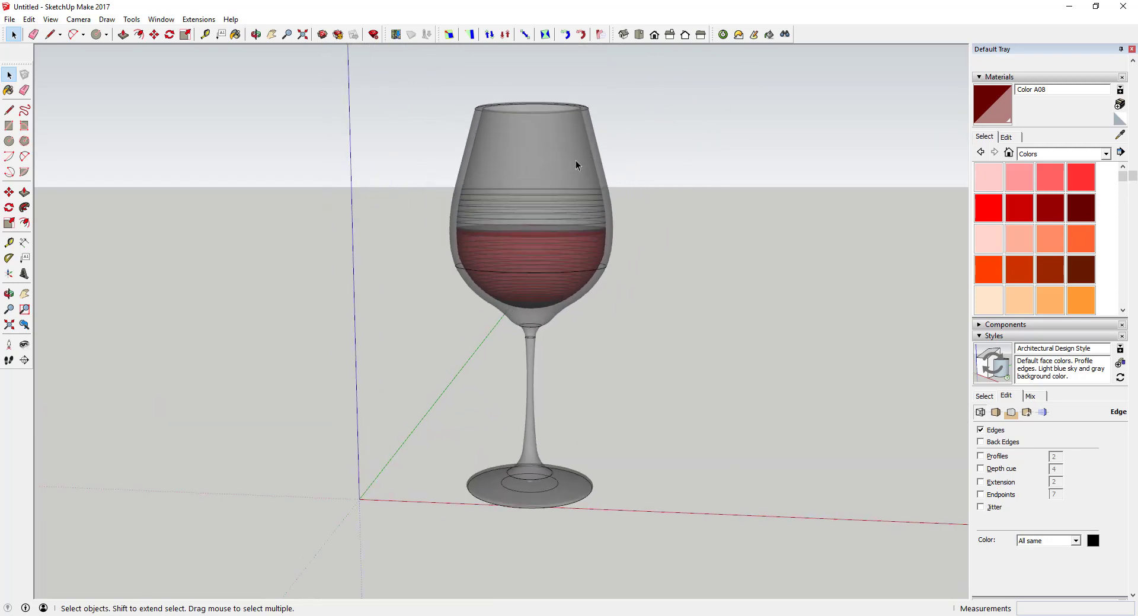
Sample the glass material in the render material editor and apply the Architectural Glass Common template to it.
click(773, 39)
drag(507, 116, 798, 137)
click(767, 163)
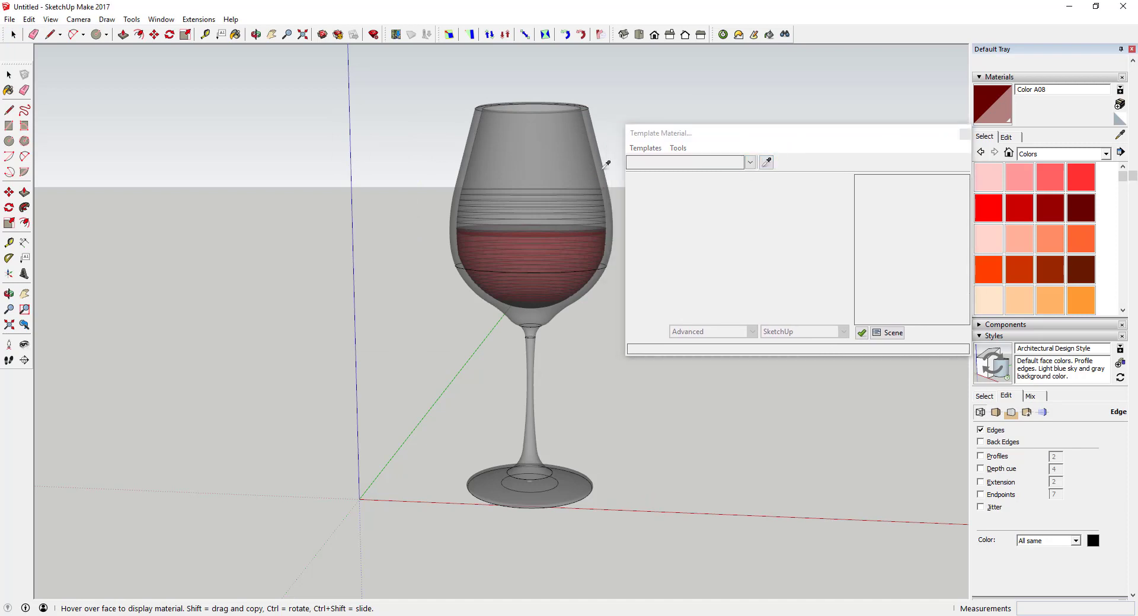
click(571, 153)
click(645, 148)
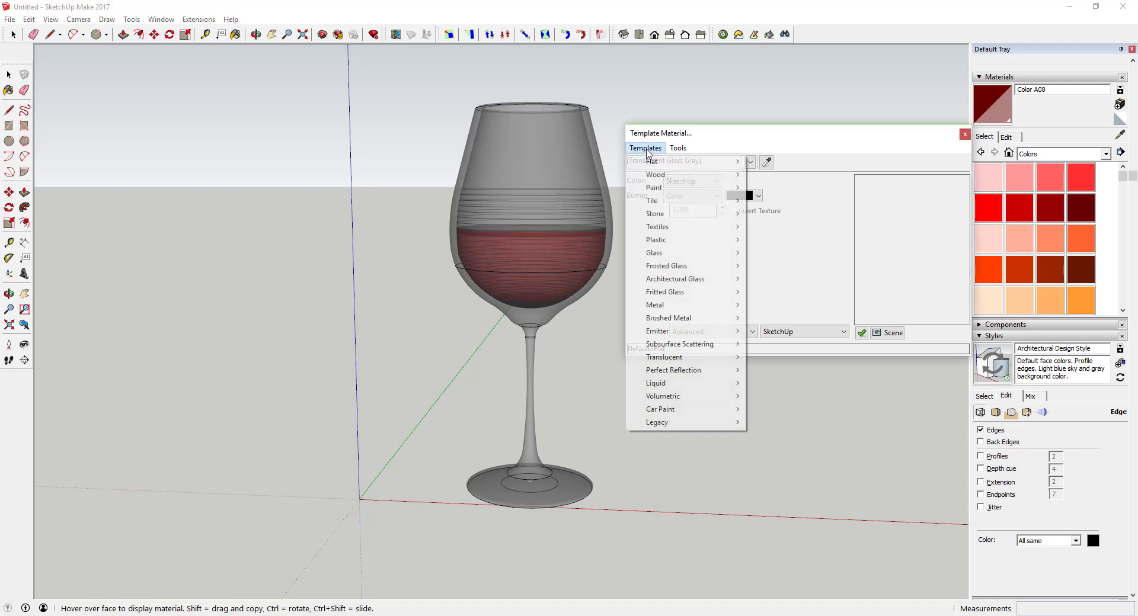
mouse_move(684, 283)
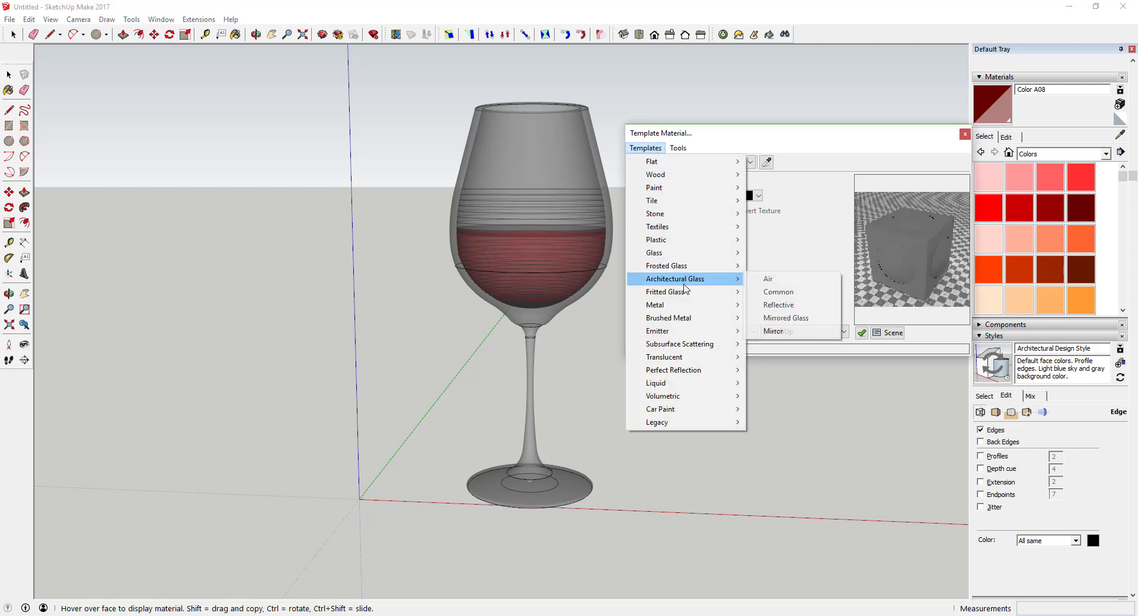
click(777, 292)
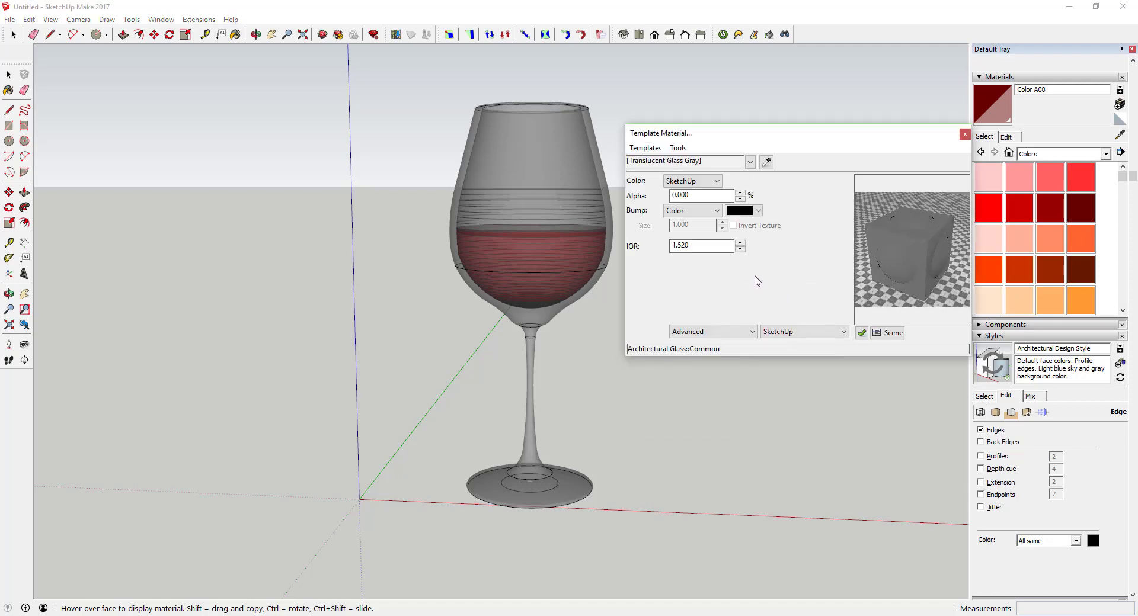
Set the glass material's bump source to SketchUp and disable its Cast Shadow option.
click(691, 211)
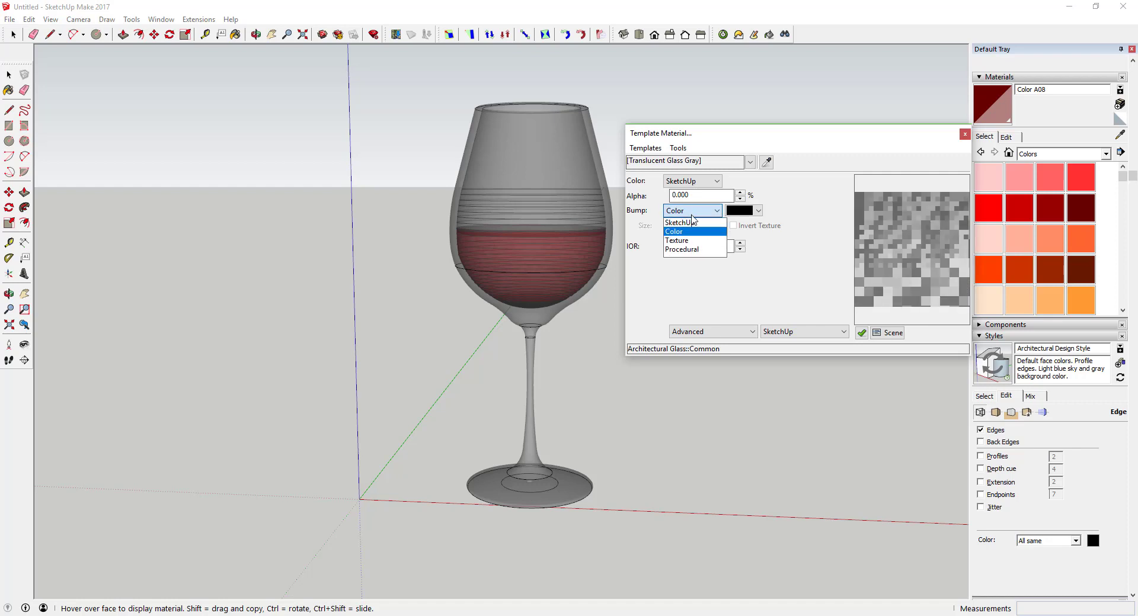
click(691, 225)
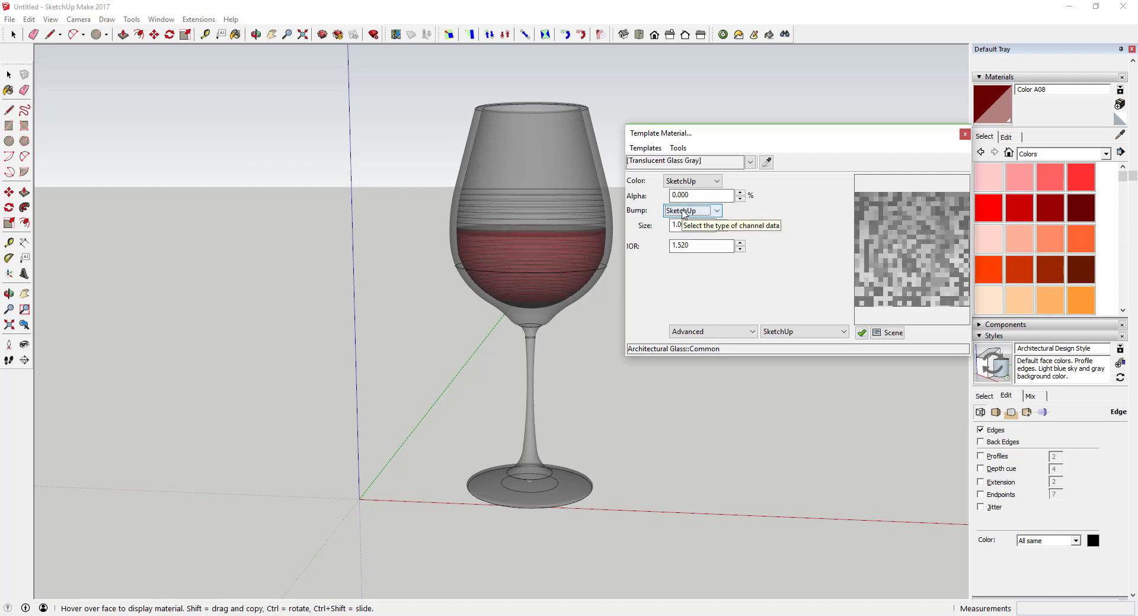
click(718, 334)
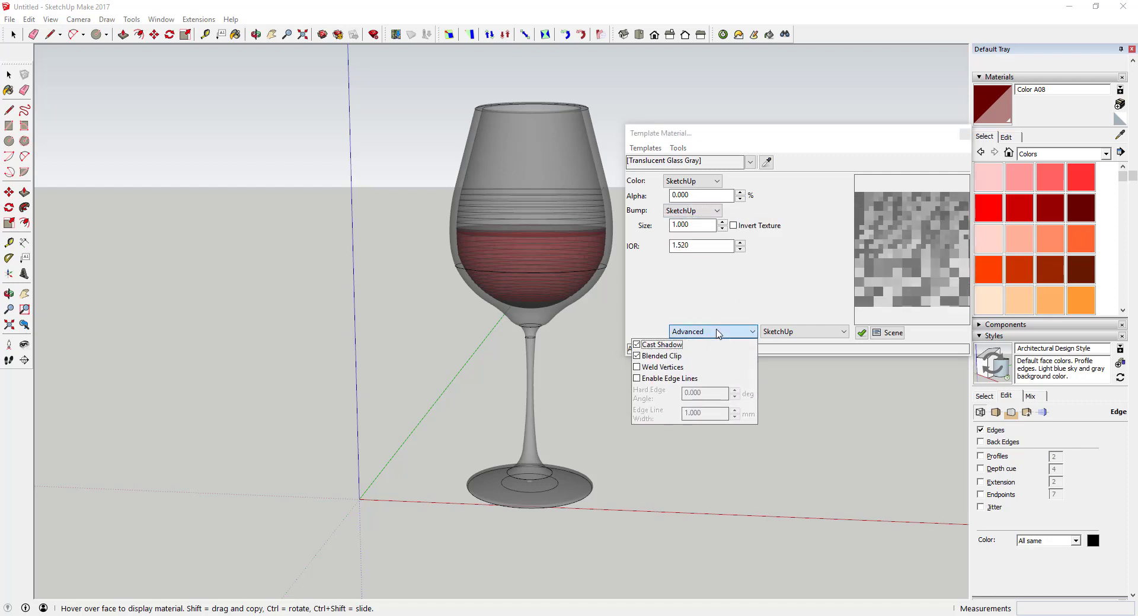
click(655, 346)
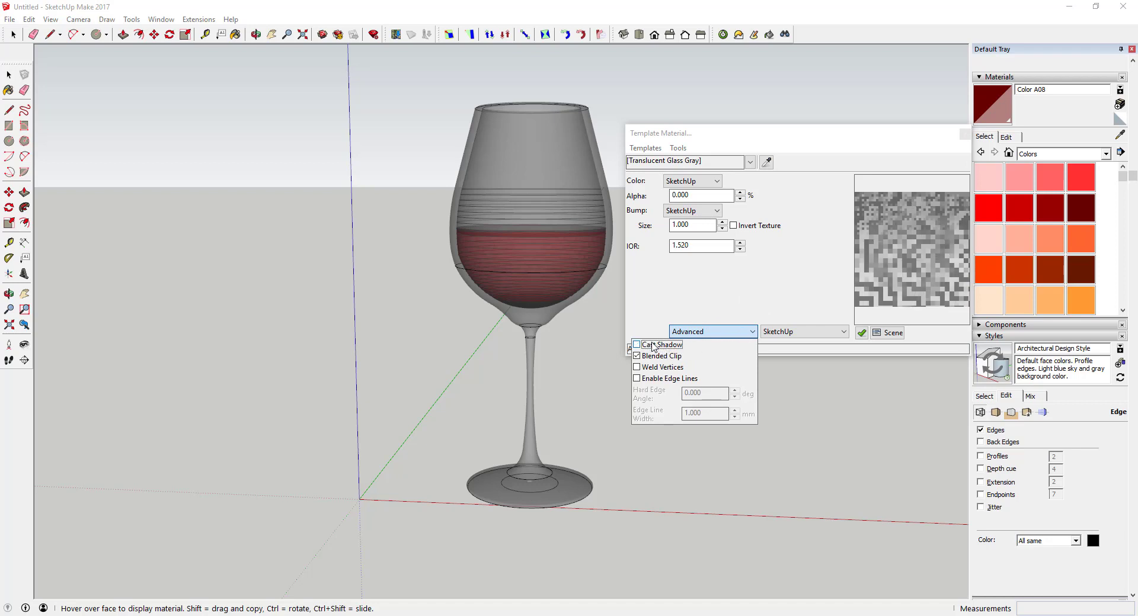
click(757, 300)
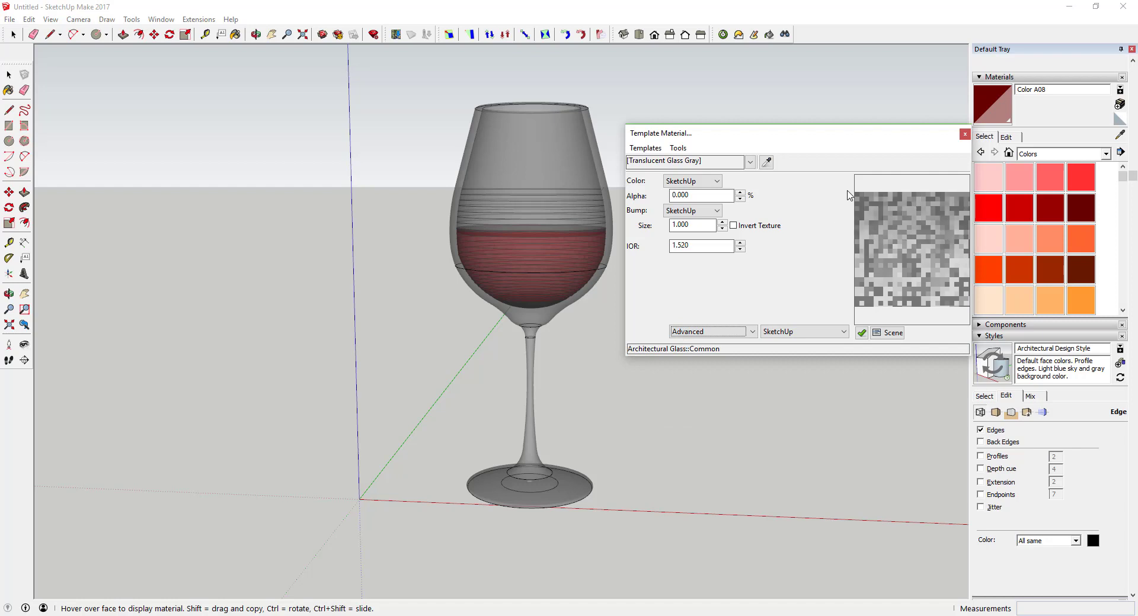
Load Color A08 in the render material editor and apply the Liquid Water template to it.
click(751, 161)
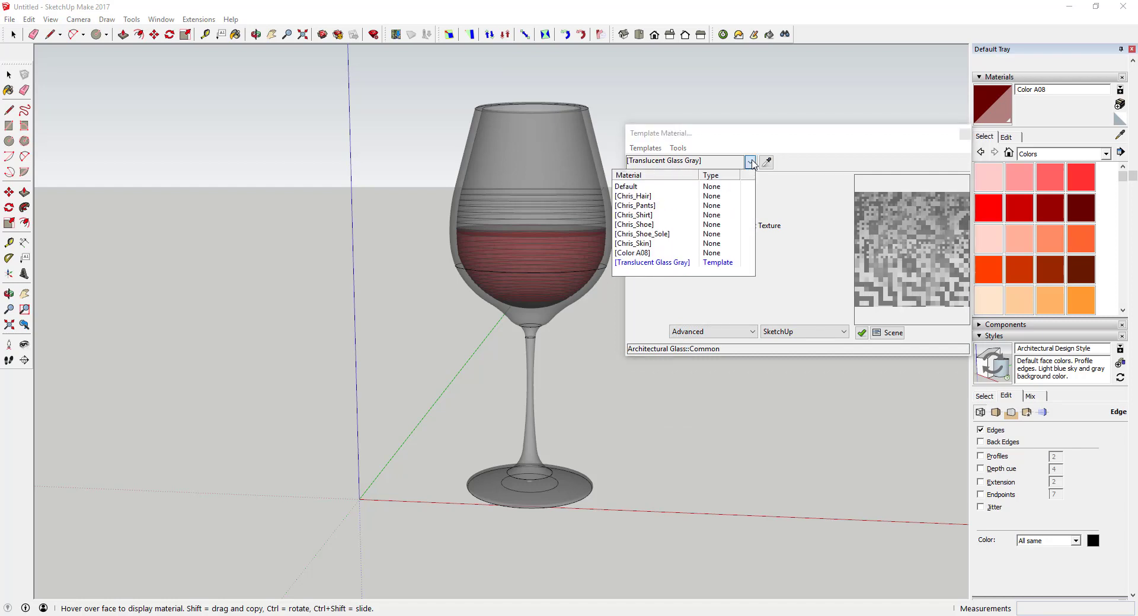
click(641, 254)
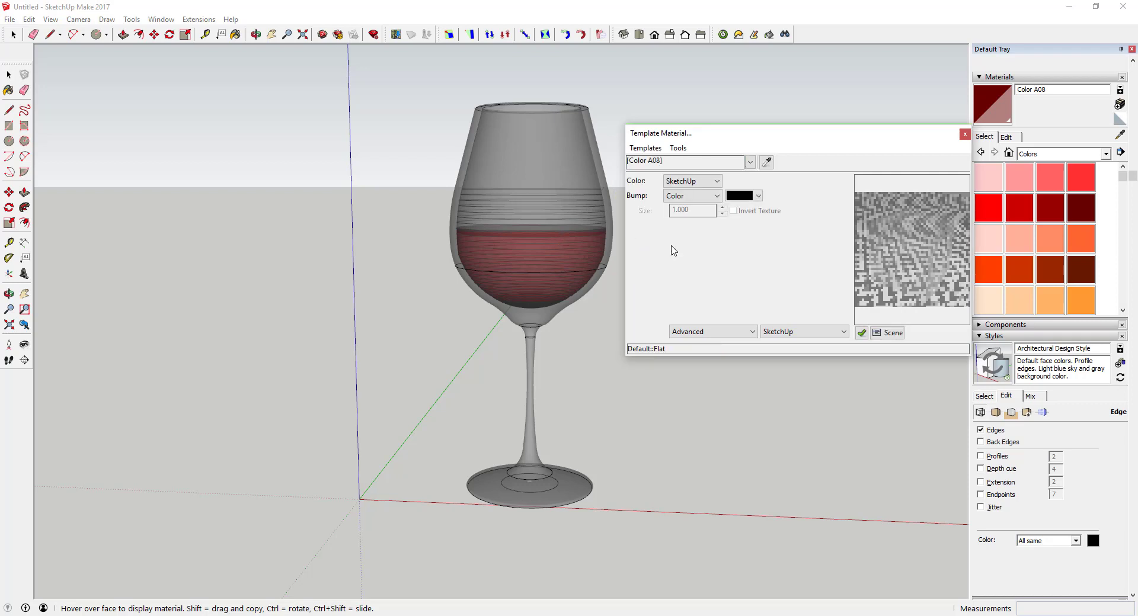
click(751, 162)
click(635, 255)
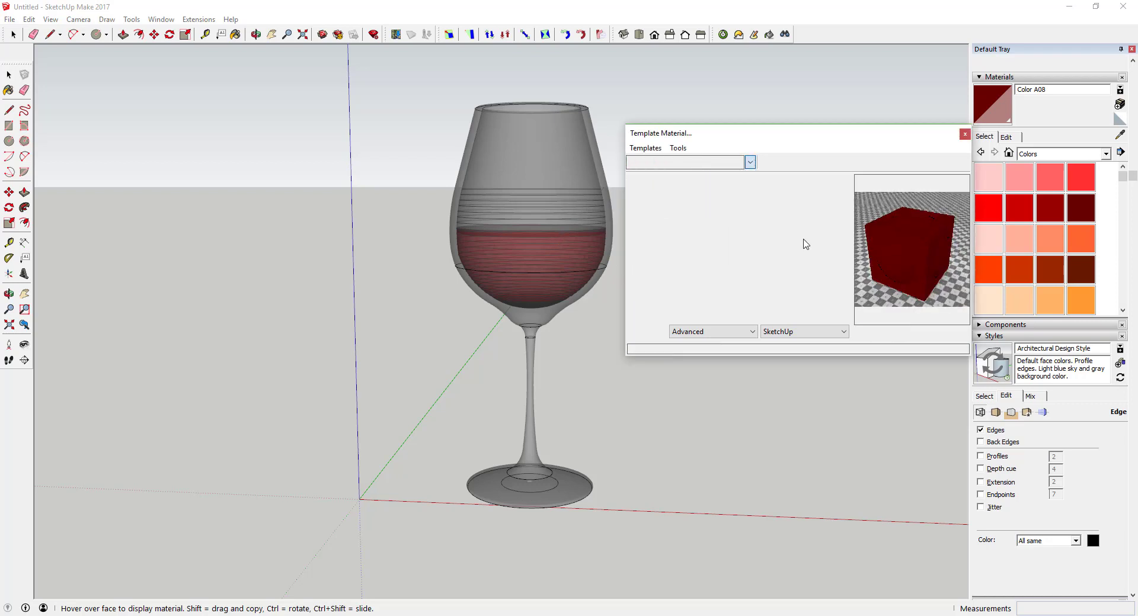
click(692, 195)
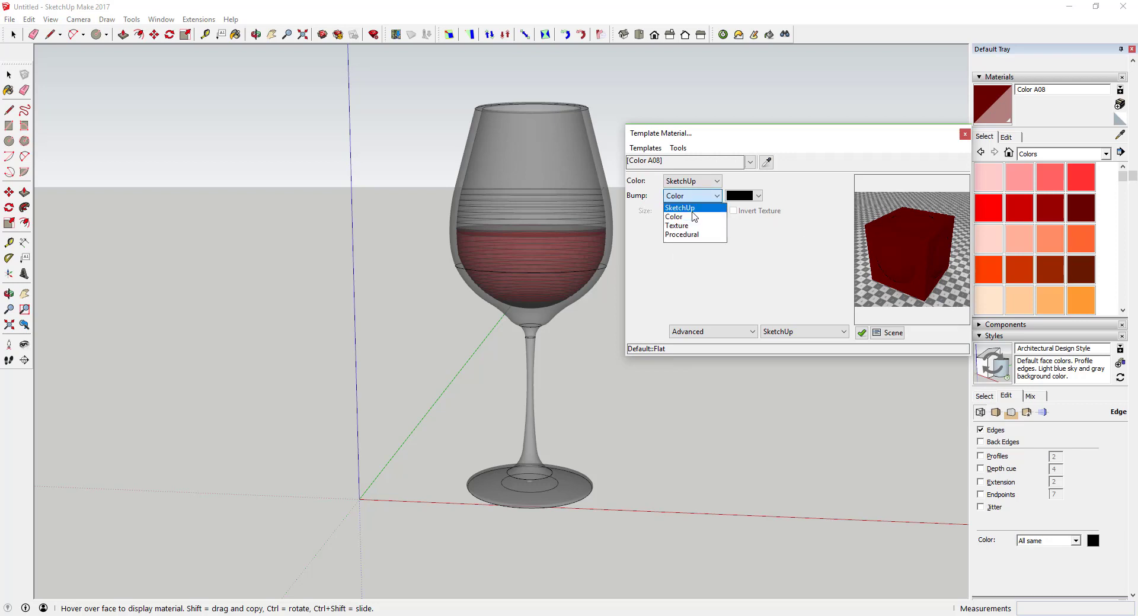
click(624, 136)
click(645, 148)
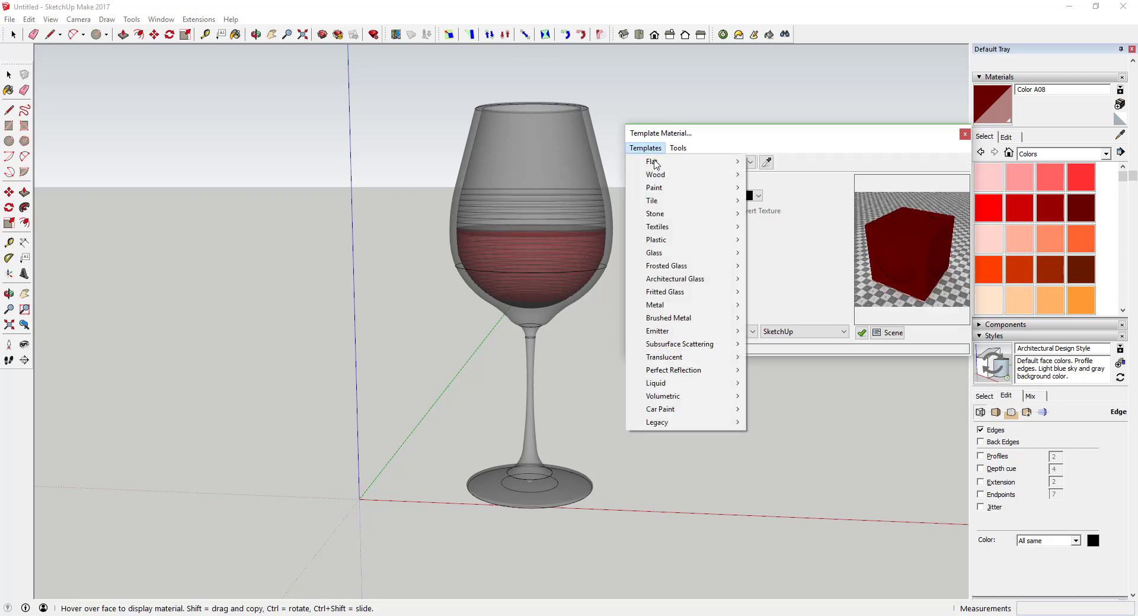
mouse_move(694, 387)
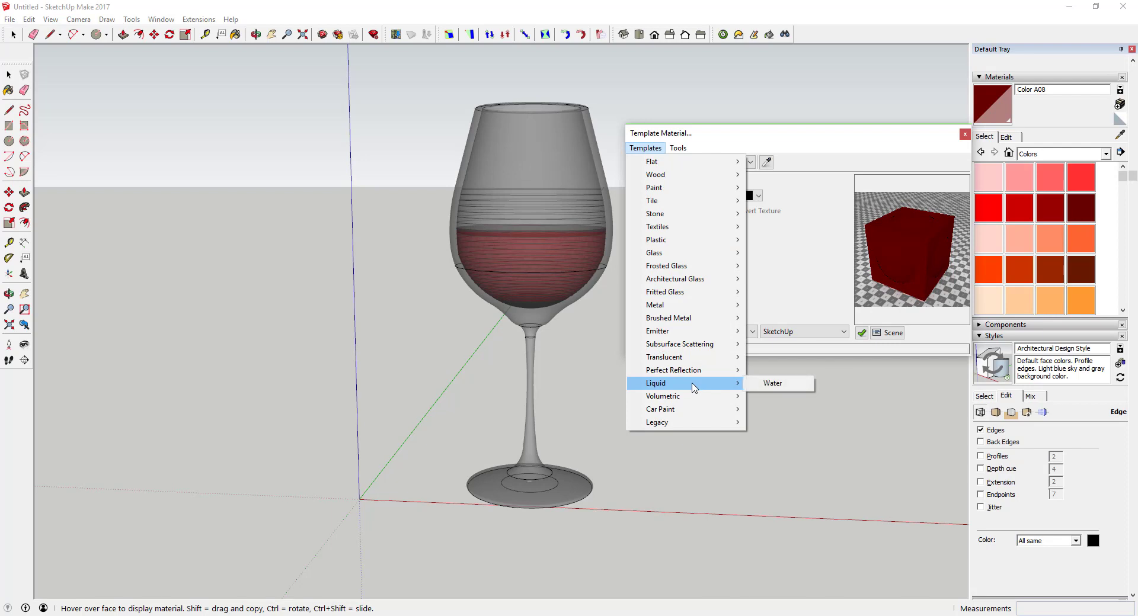
click(771, 383)
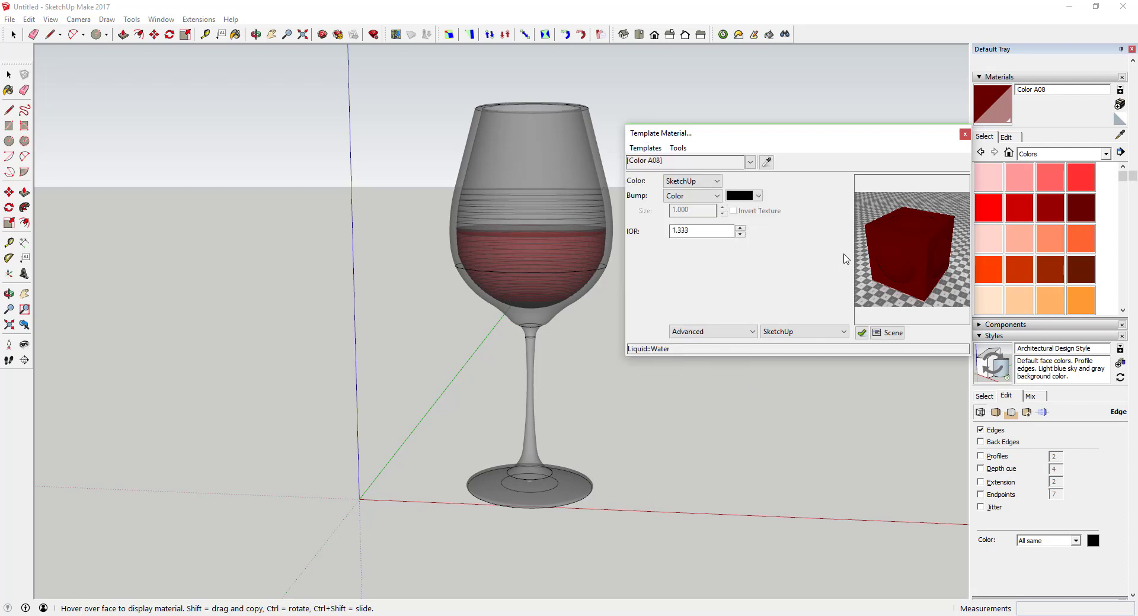
Set the wine material's bump source to SketchUp and close the render material editor.
click(713, 199)
click(692, 206)
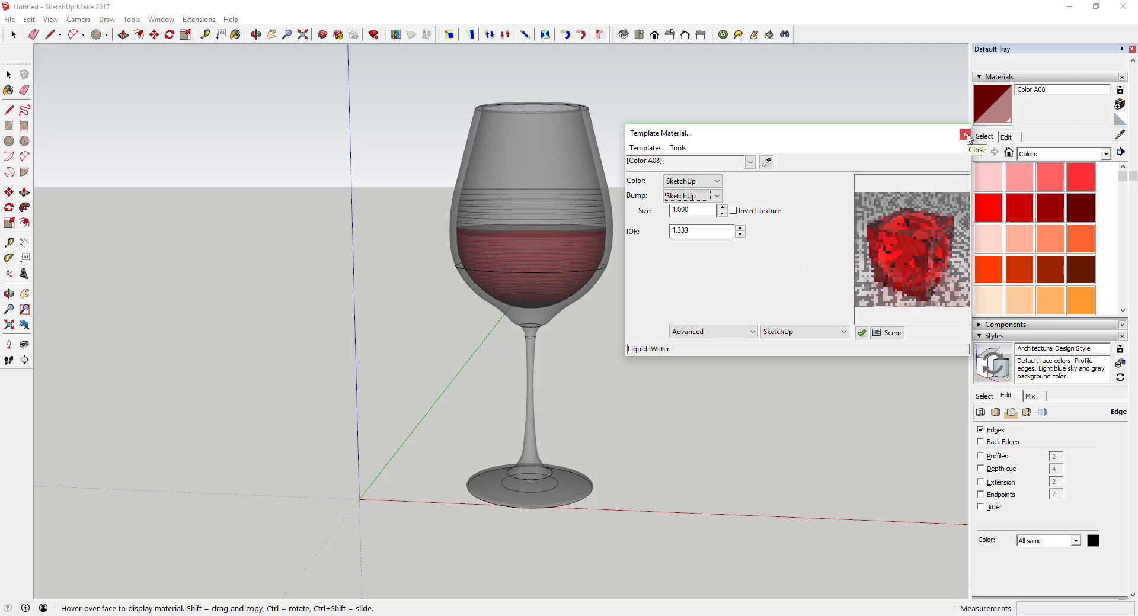
click(965, 136)
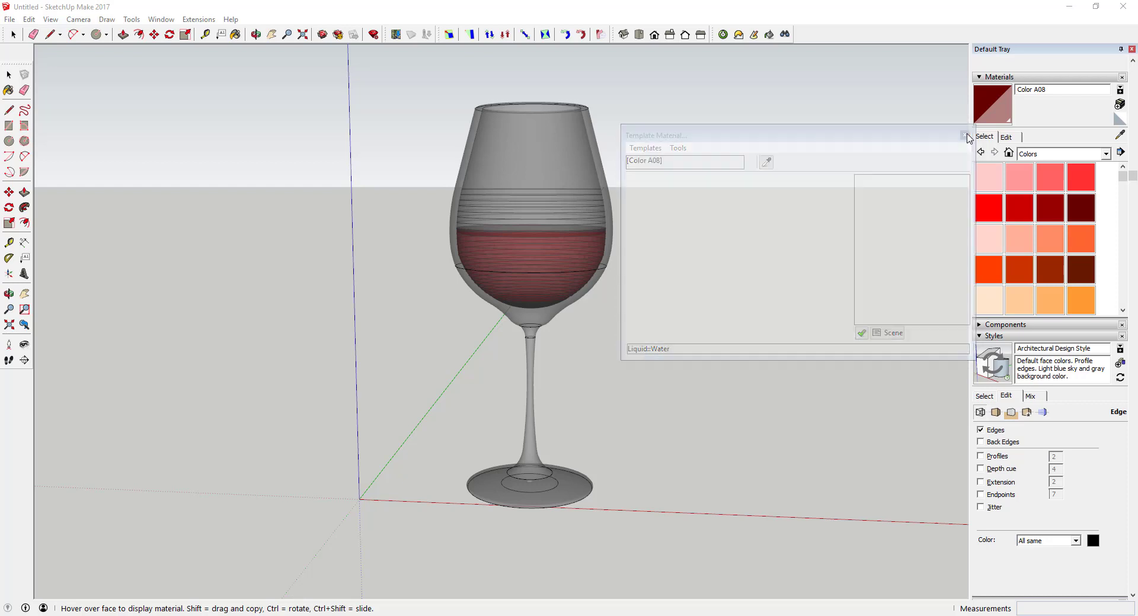
key(space)
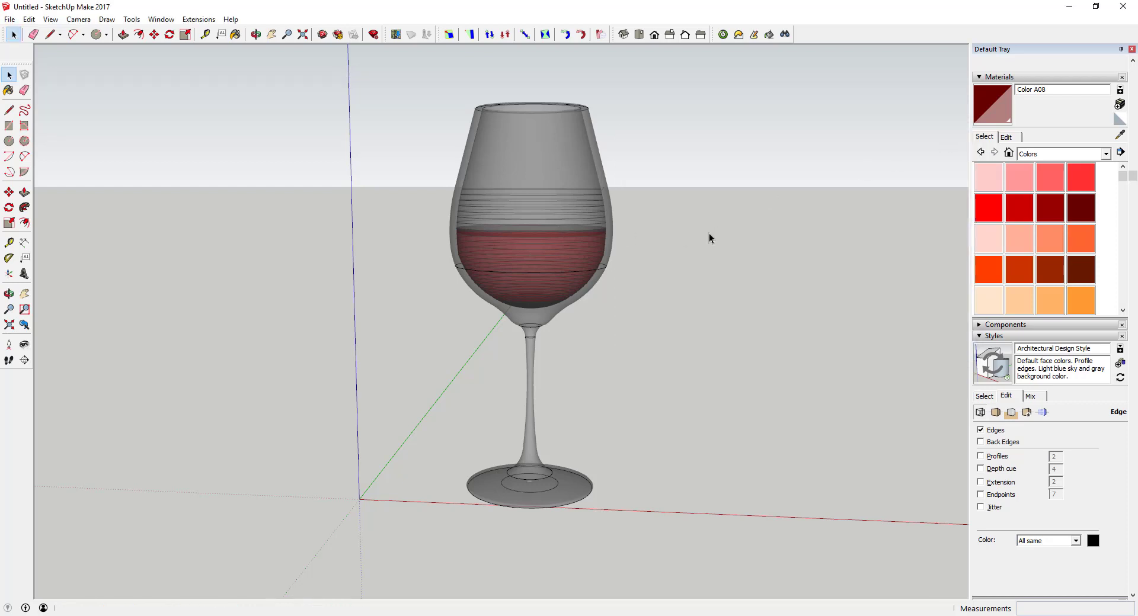
Render the current view of the wine glass at 800x600 using the 03. Low+ preset.
click(722, 36)
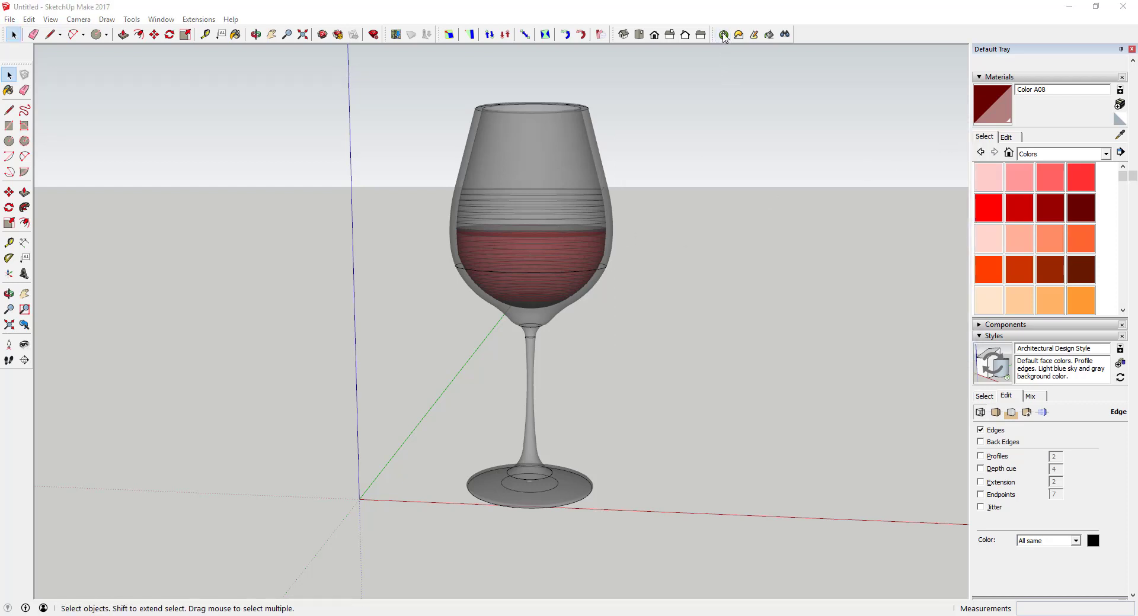
drag(719, 18, 717, 140)
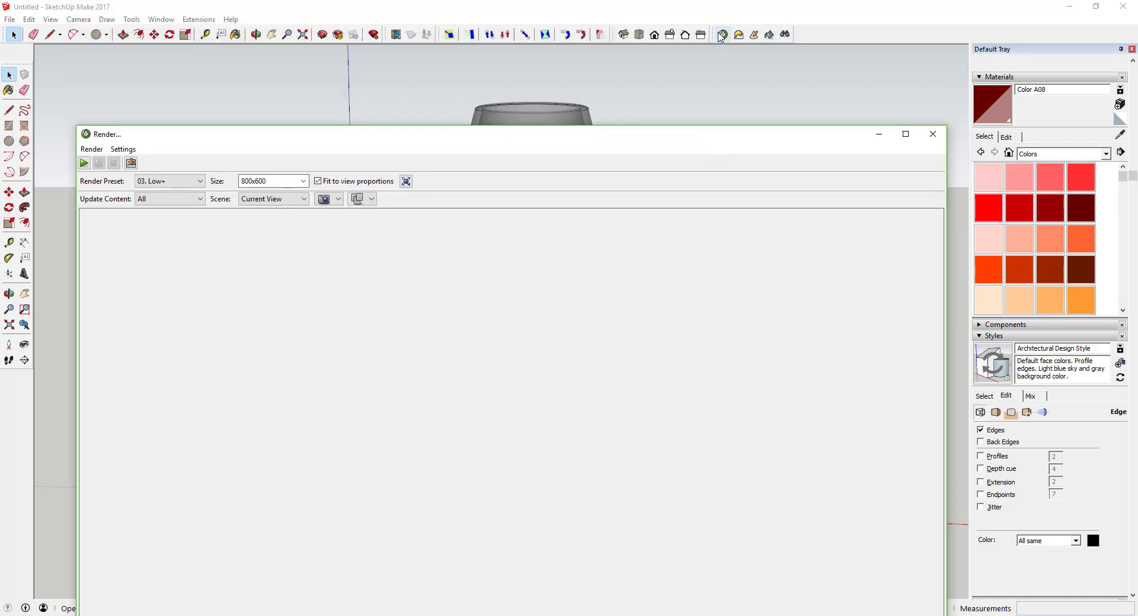
drag(635, 131, 631, 57)
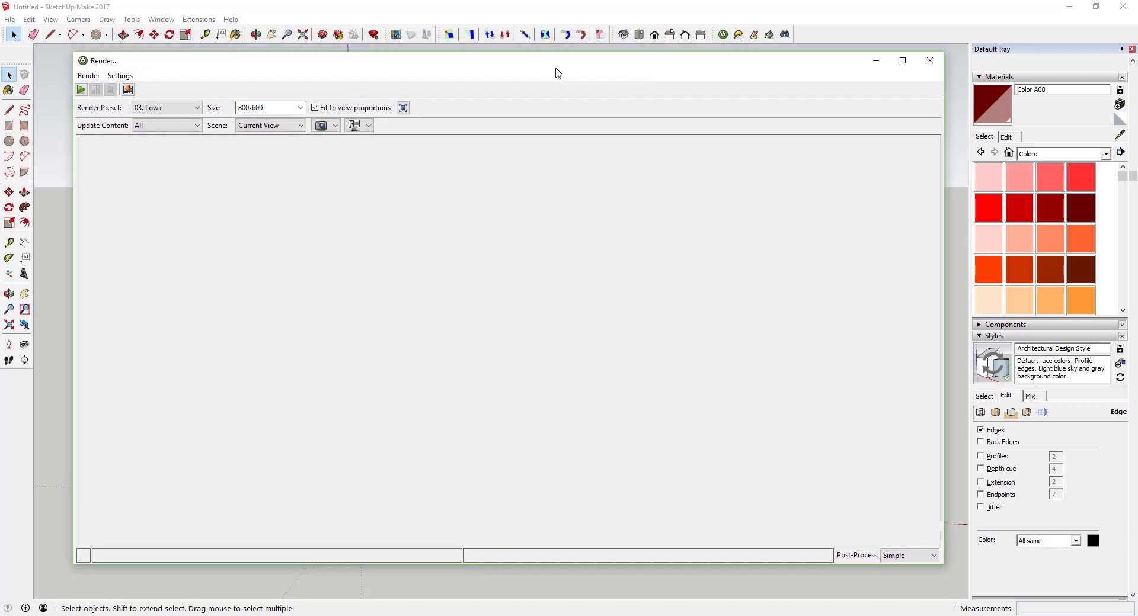
click(198, 108)
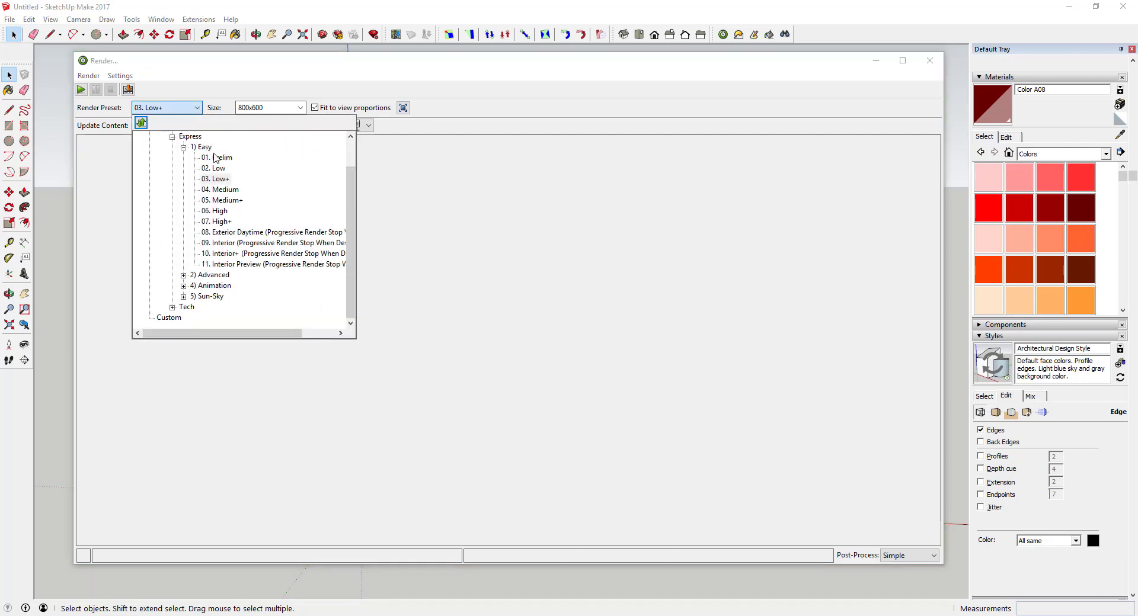
click(216, 181)
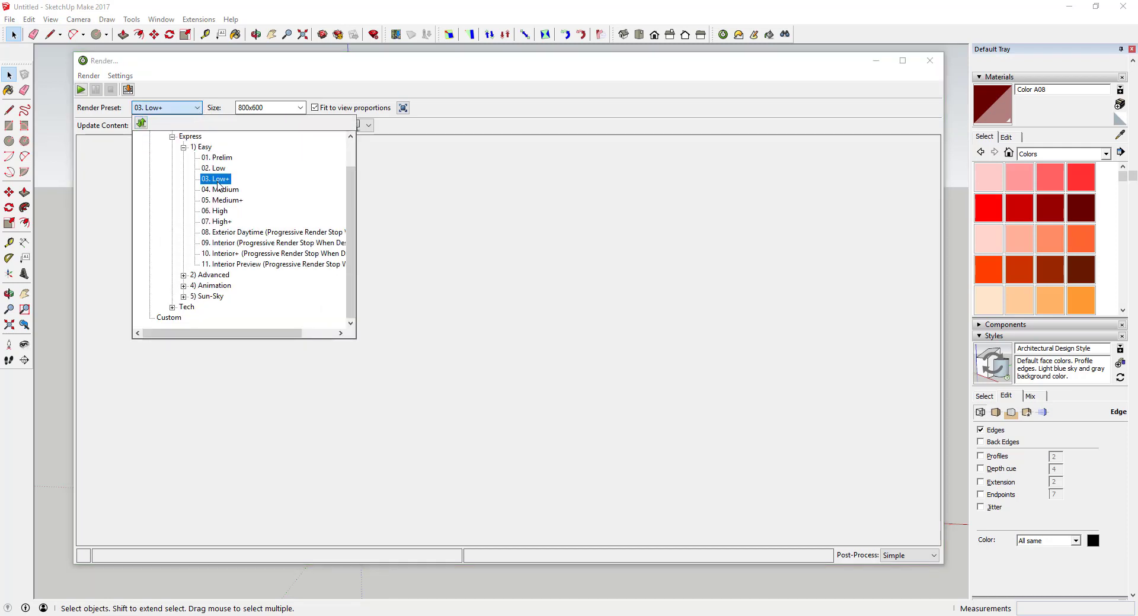
click(418, 197)
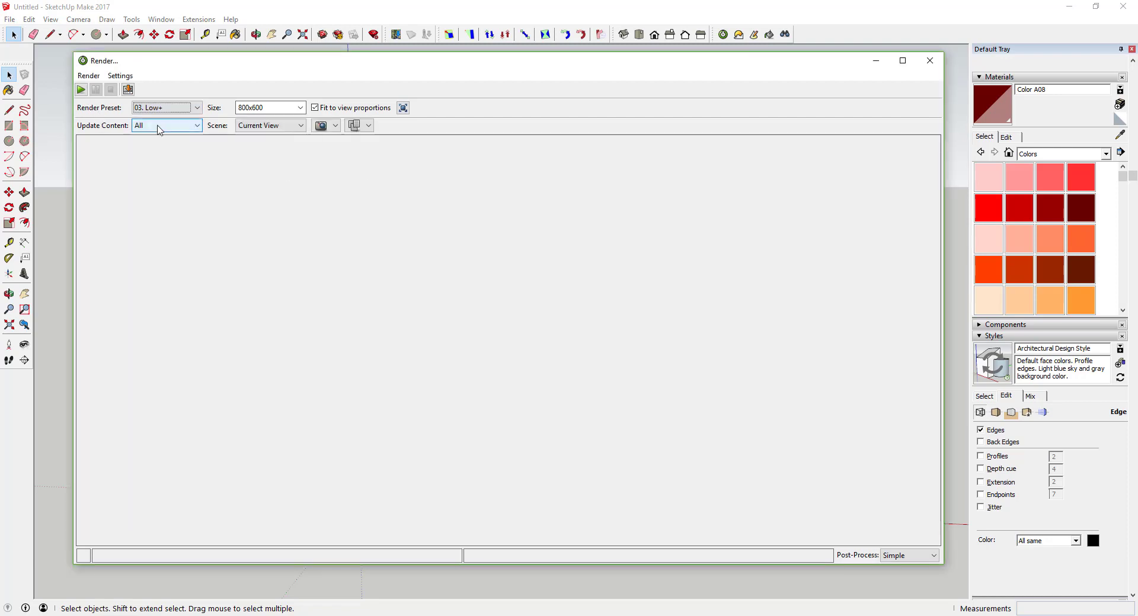
click(81, 90)
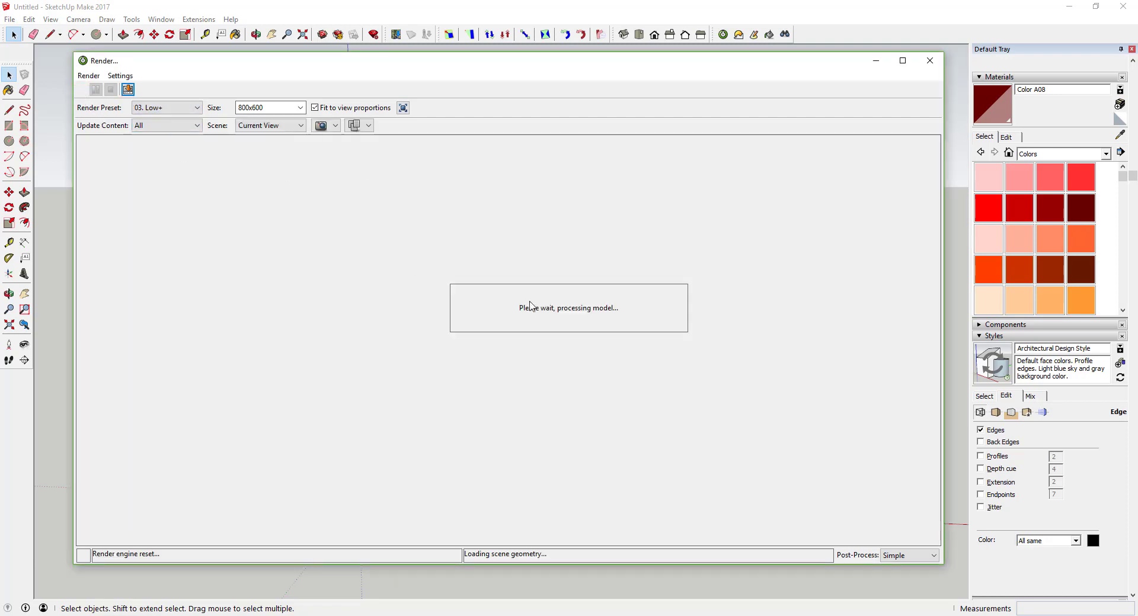
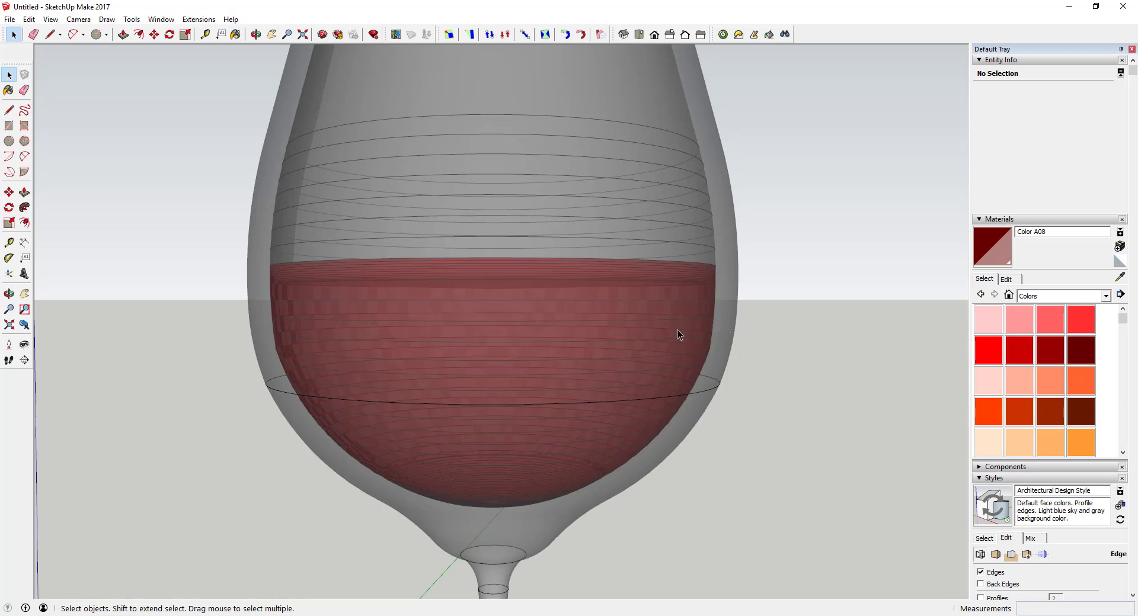
Hide the outer glass group to isolate the wine volume inside the bowl.
middle_drag(479, 359, 372, 374)
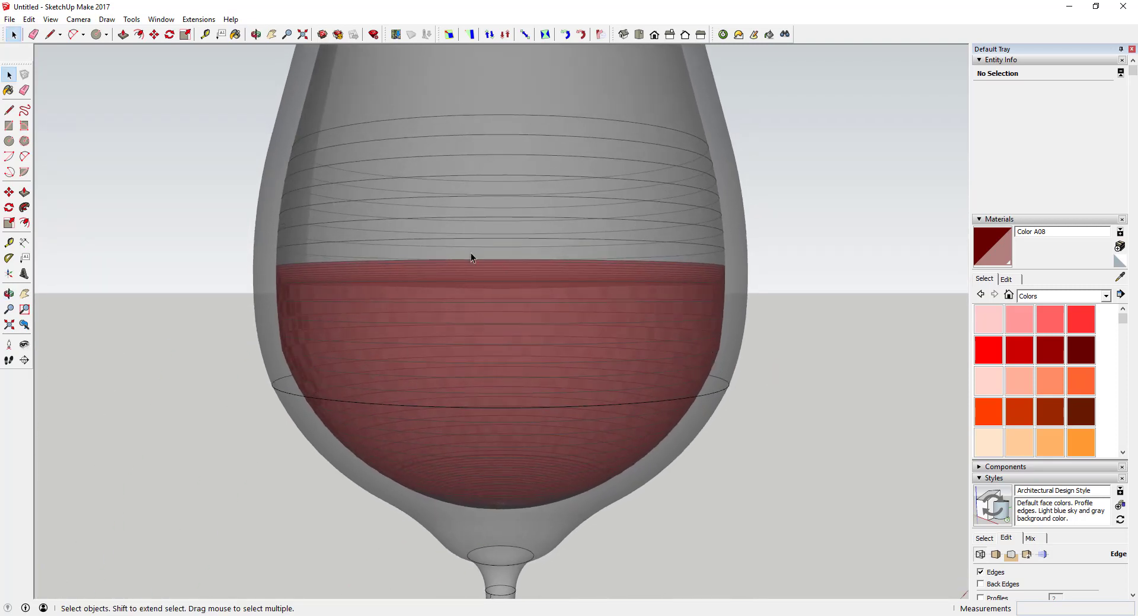
scroll(468, 323, down, 1)
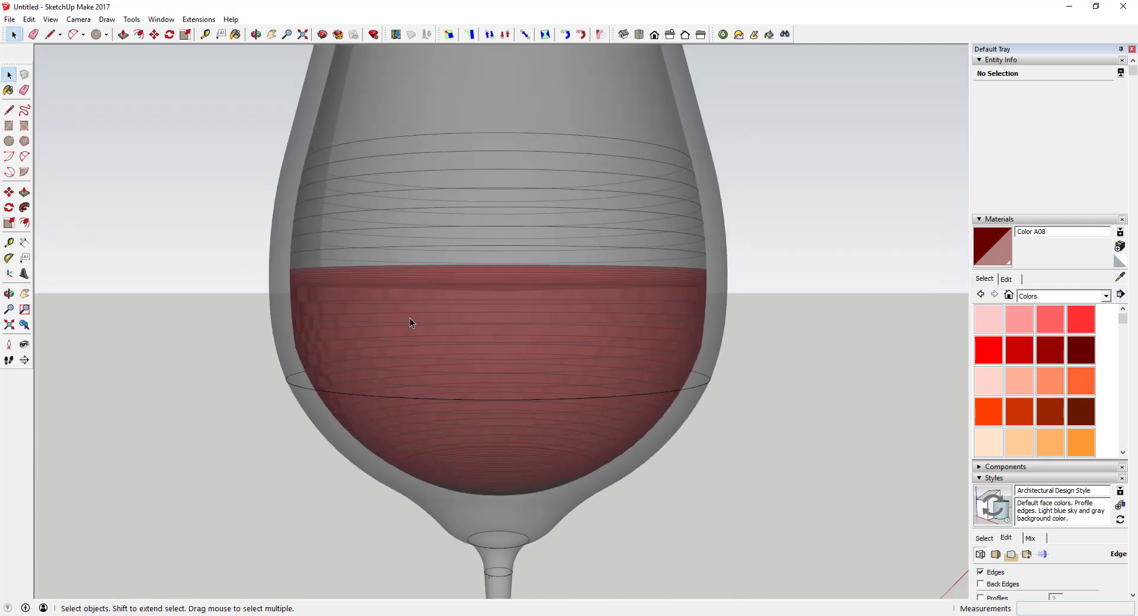
scroll(410, 318, up, 2)
scroll(289, 300, down, 1)
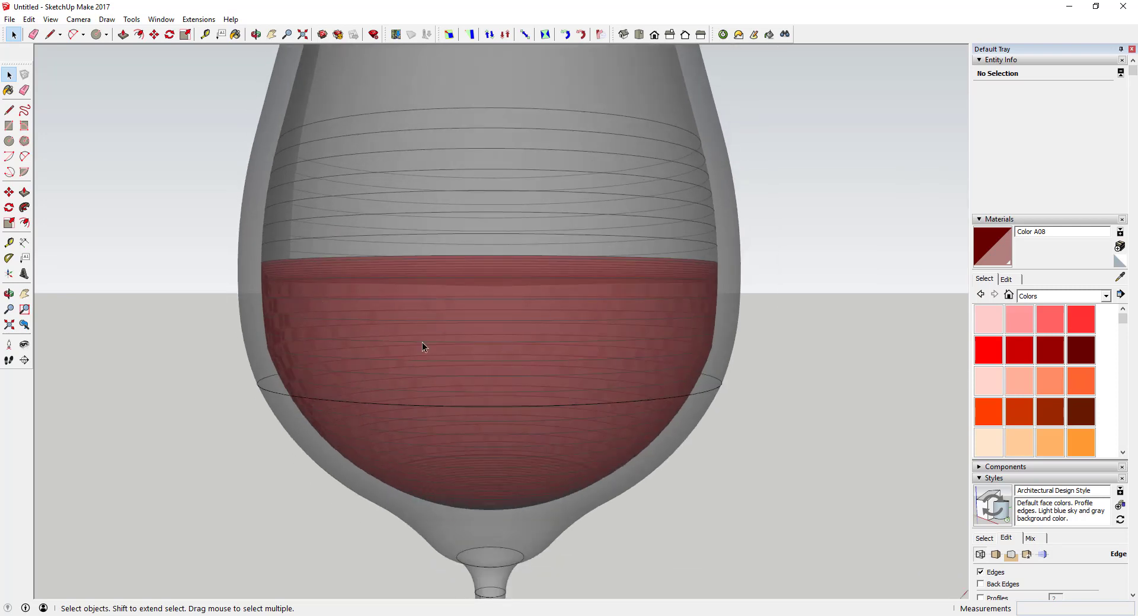
right_click(723, 198)
click(751, 230)
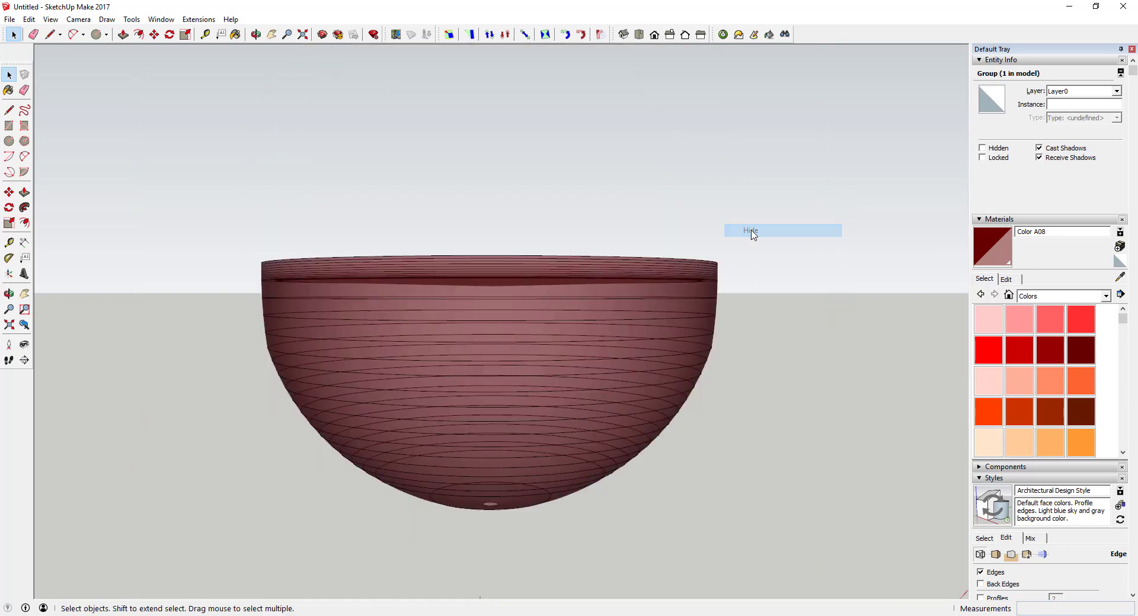
Scale the wine group to 0.99 about its center to leave a slight gap inside the glass.
click(466, 320)
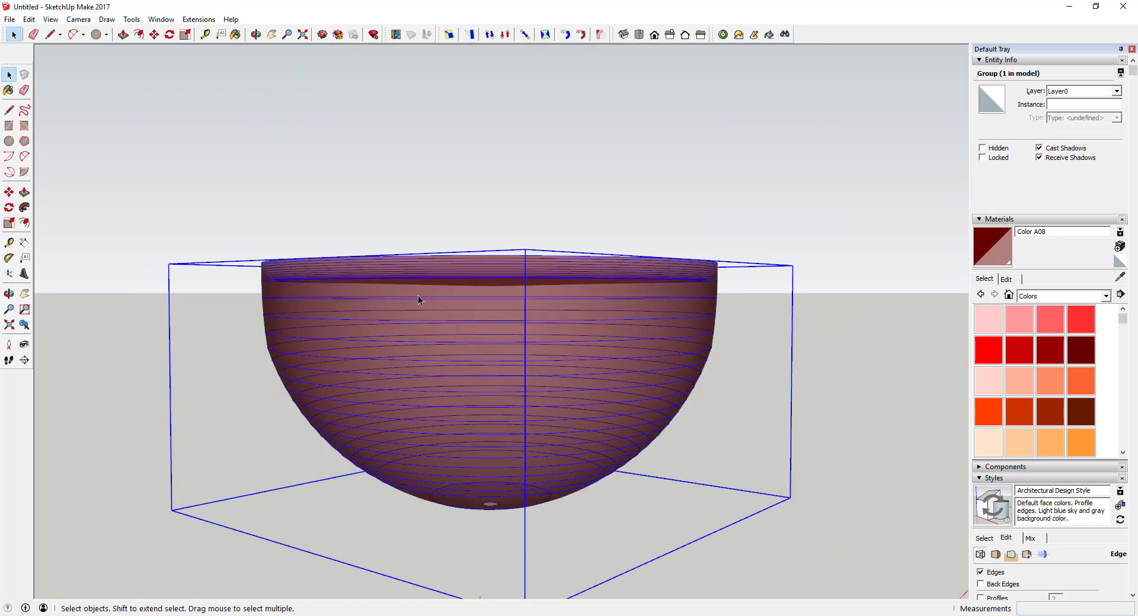
key(s)
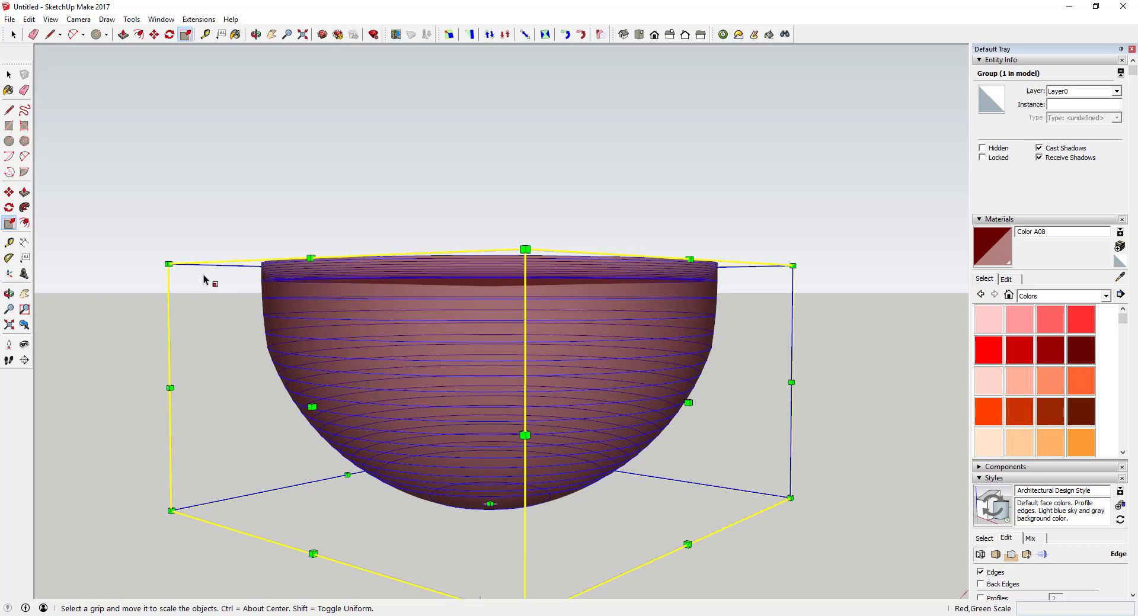
key(ctrl)
ctrl+drag(172, 262, 172, 262)
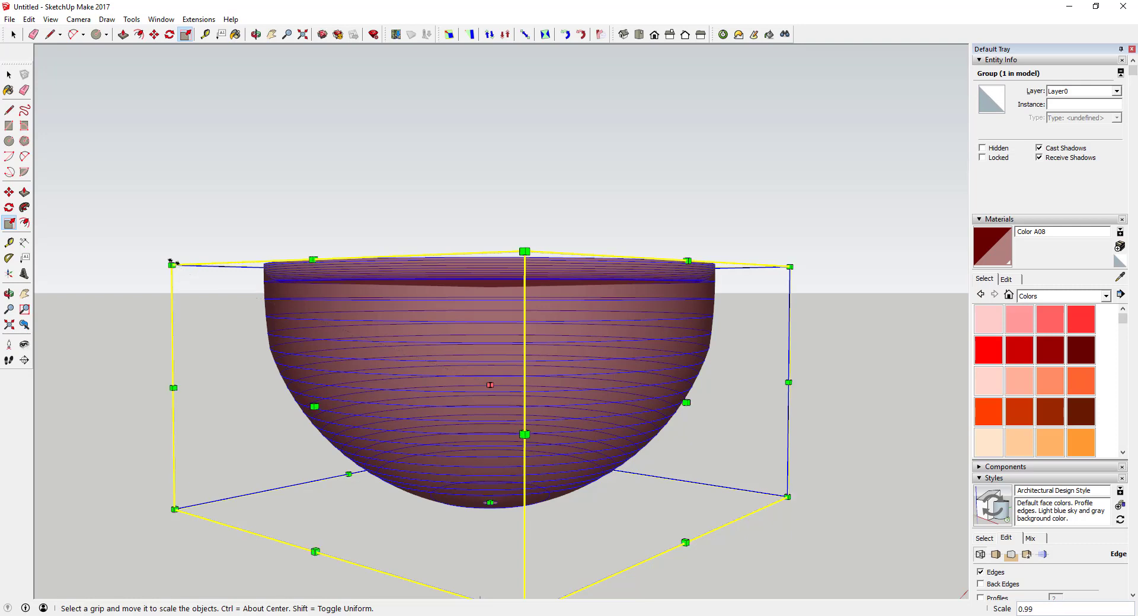
key(space)
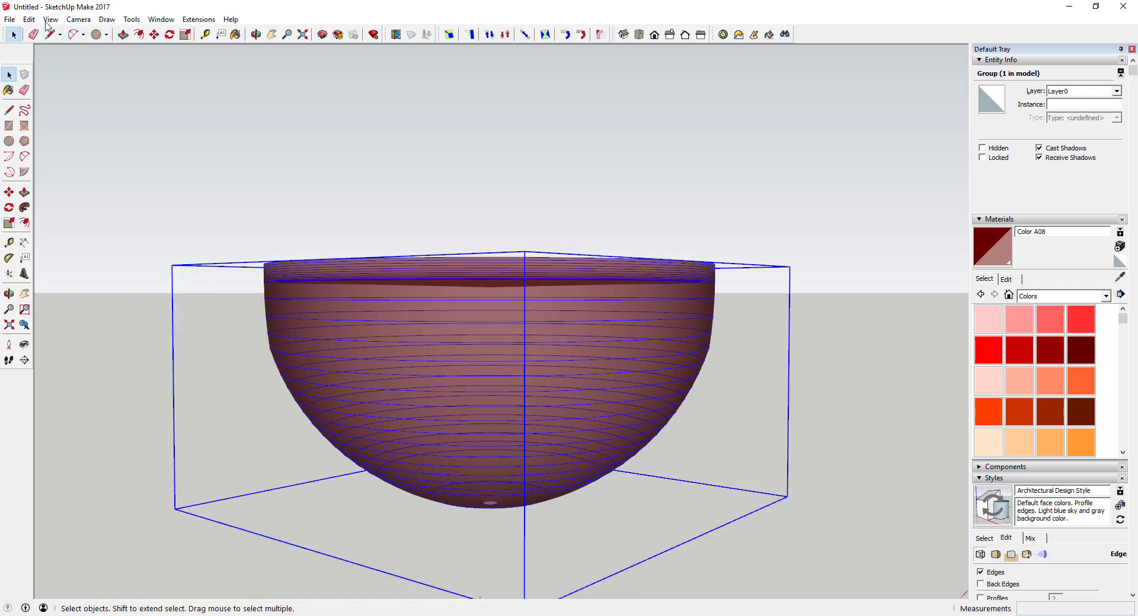
Unhide all hidden objects and hide the wine glass reference image again.
click(28, 19)
mouse_move(77, 190)
click(220, 214)
middle_drag(356, 284, 864, 226)
right_click(875, 174)
click(902, 205)
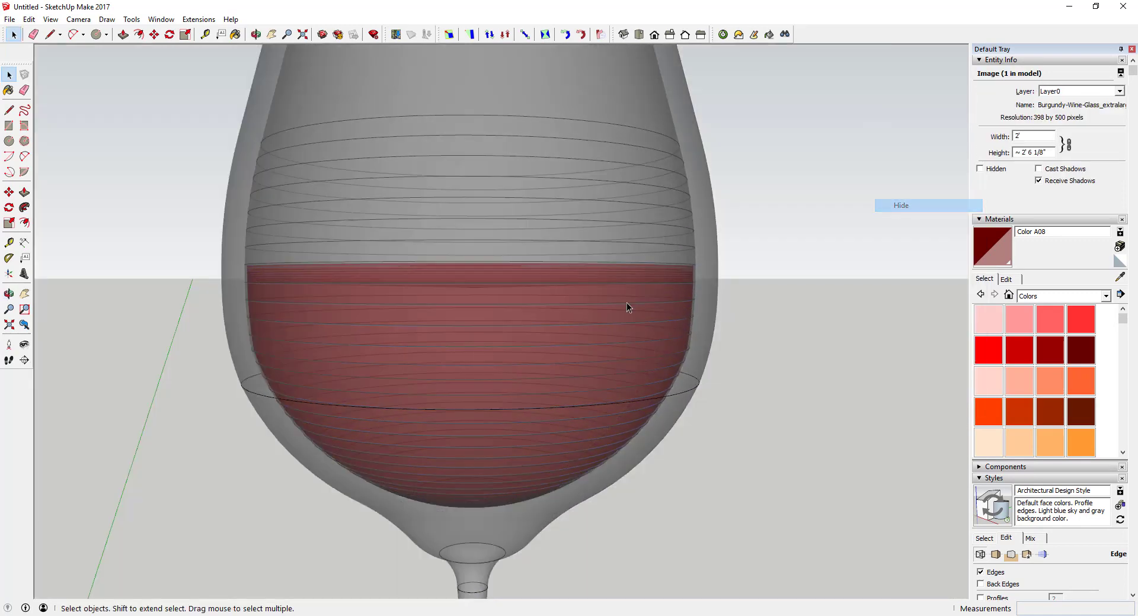
Render the glass with the scaled wine from a raised viewpoint using the 03. Low+ preset, and close the render window.
middle_drag(637, 368, 193, 349)
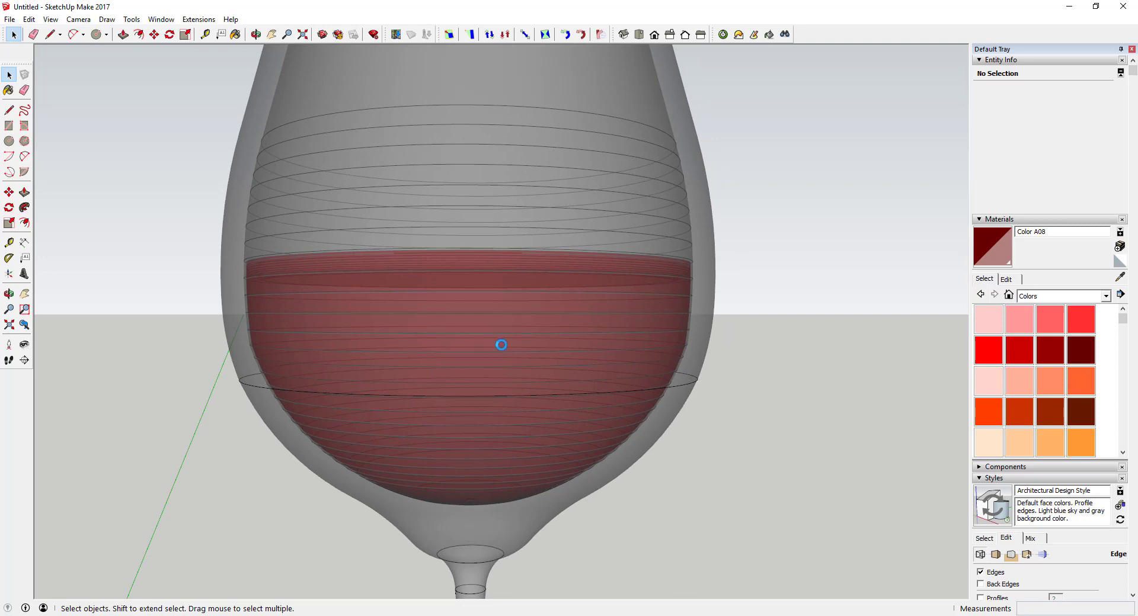
middle_drag(686, 319, 700, 332)
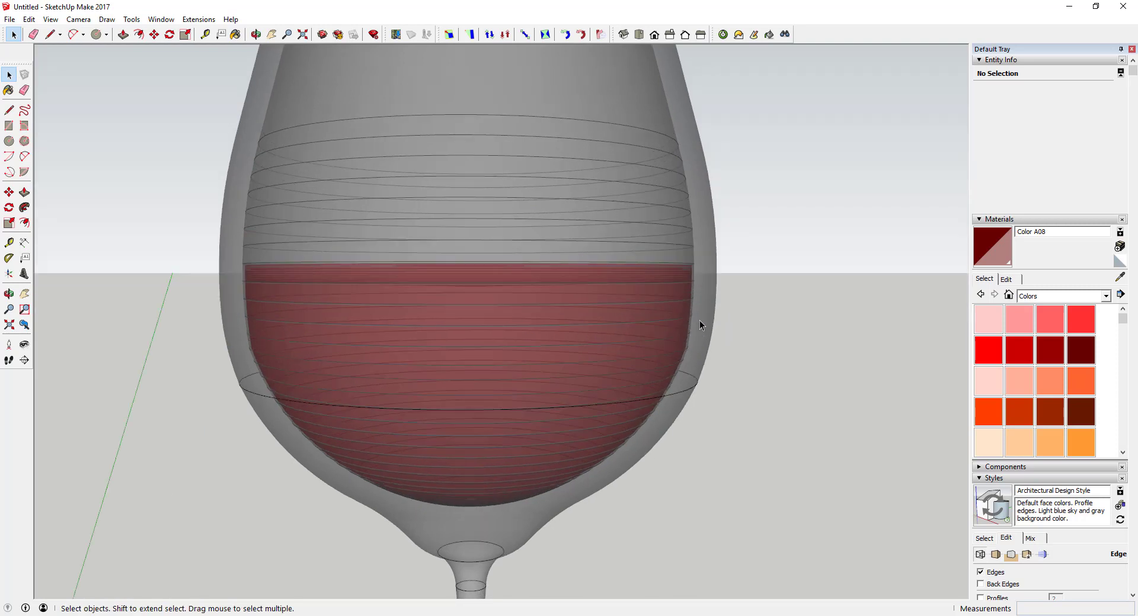
scroll(691, 278, up, 6)
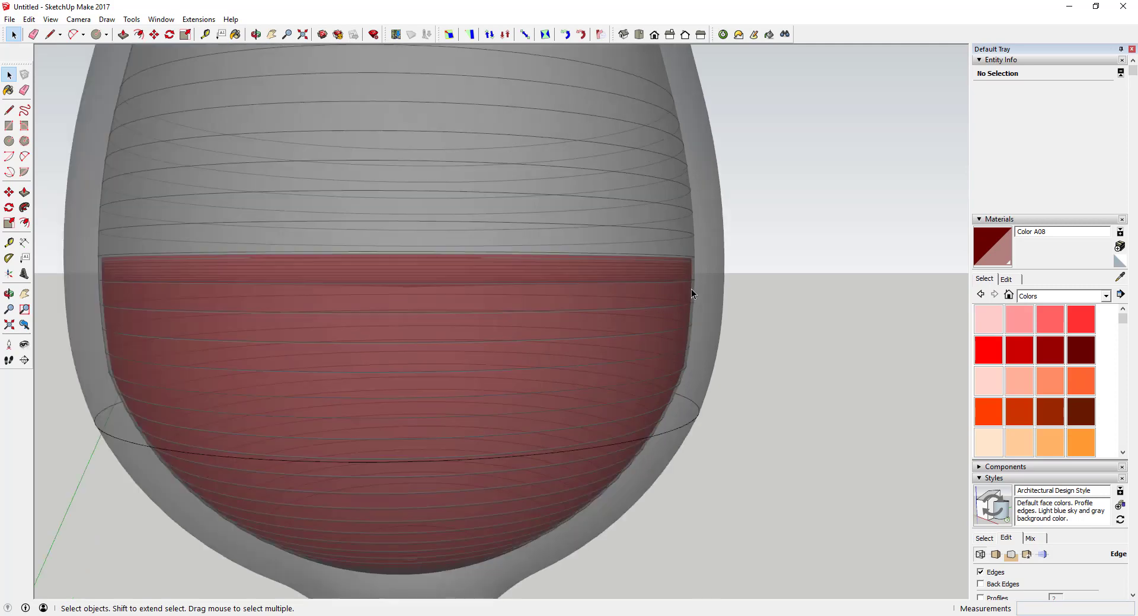
scroll(695, 277, down, 8)
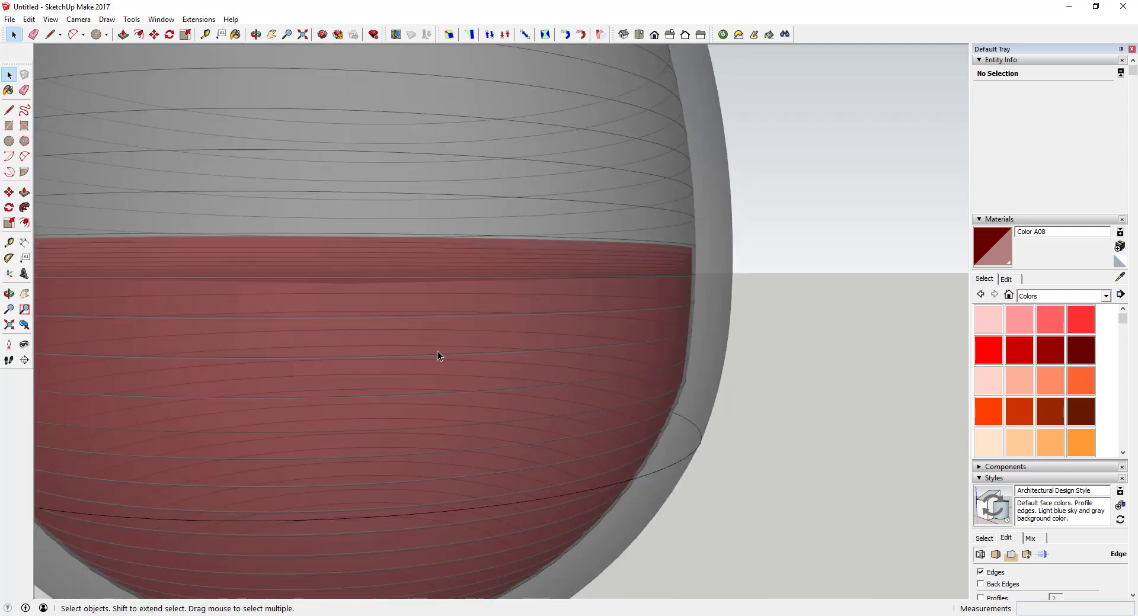
middle_drag(282, 409, 296, 370)
middle_drag(493, 340, 394, 285)
middle_drag(524, 305, 428, 98)
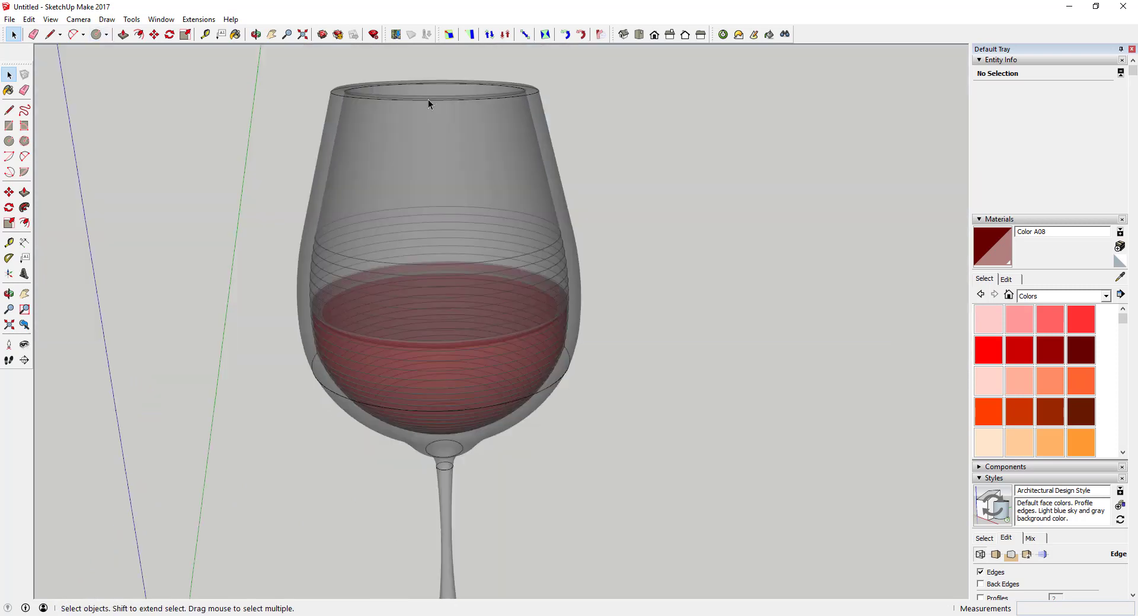
click(722, 34)
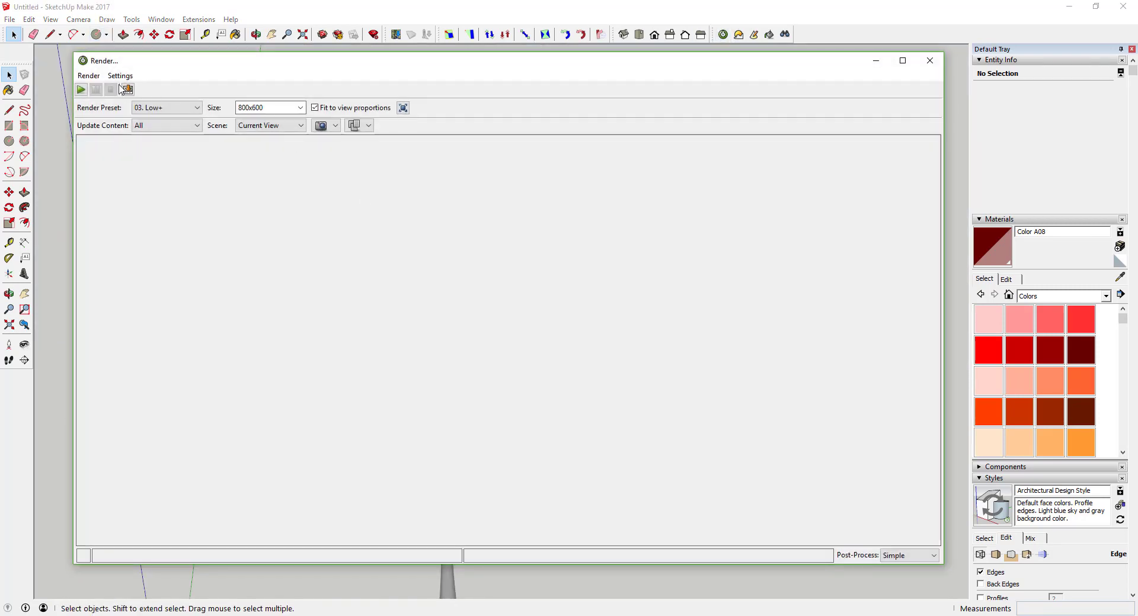
click(83, 91)
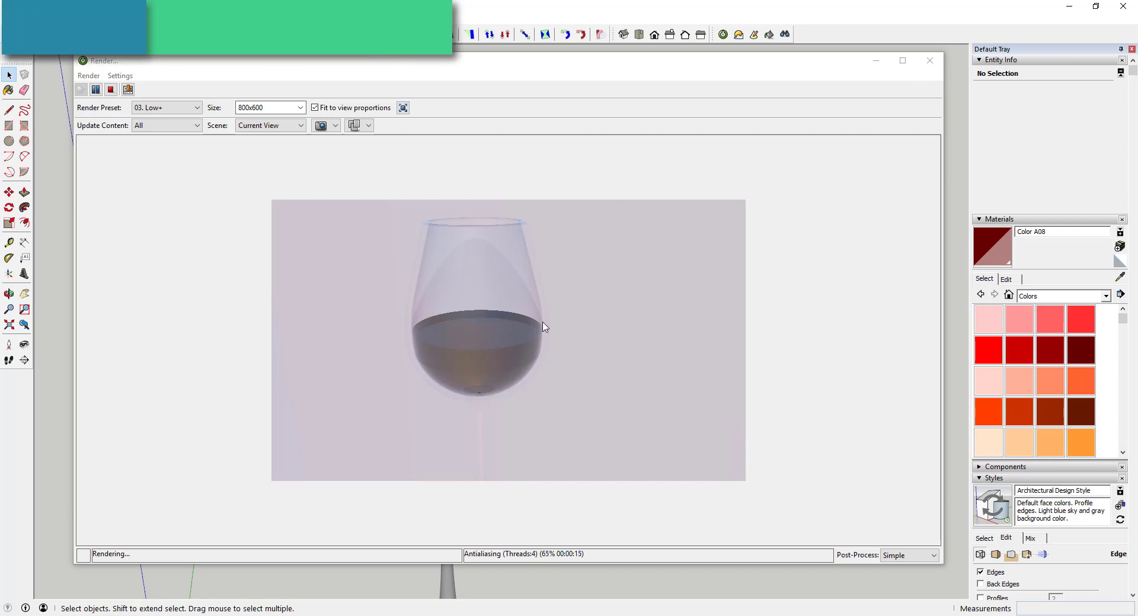
click(930, 63)
click(477, 299)
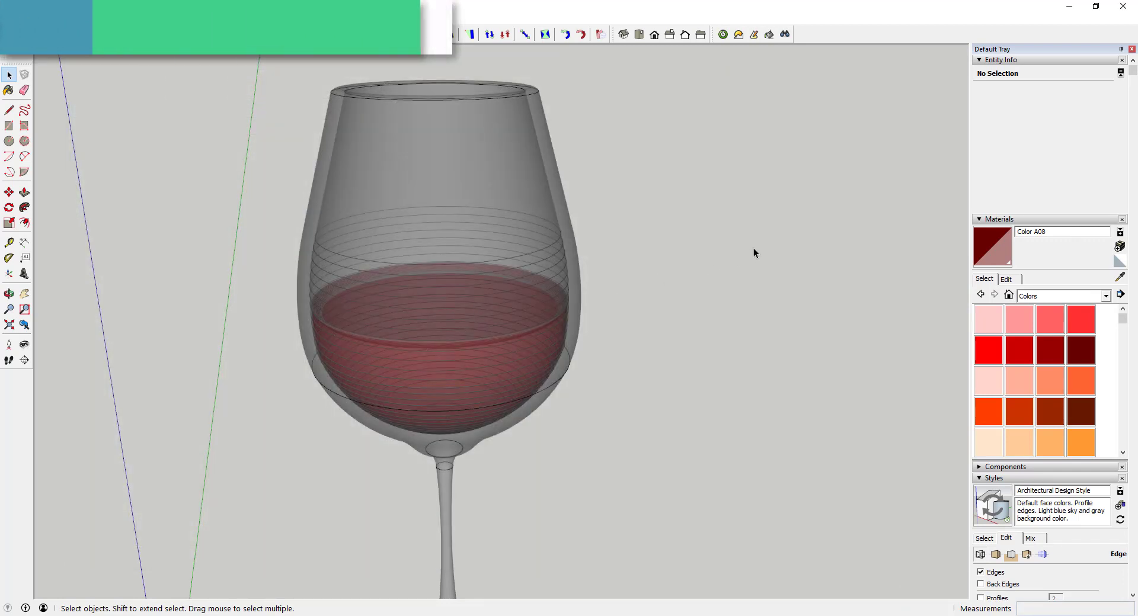
Set the background sky type of the render environment to Spherical Sky.
scroll(753, 248, down, 6)
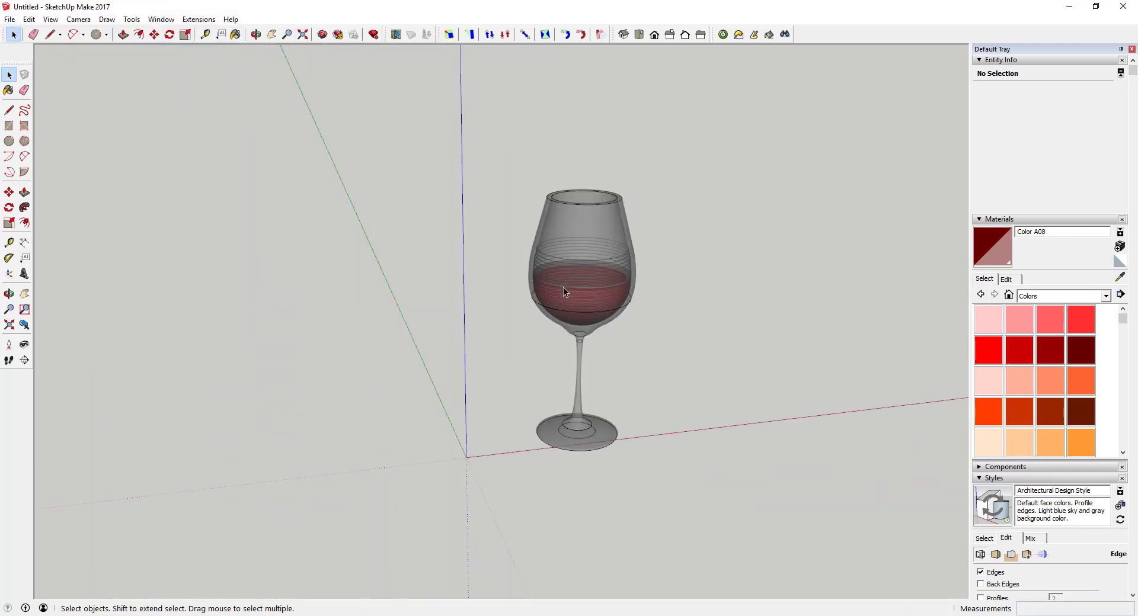
scroll(580, 283, down, 4)
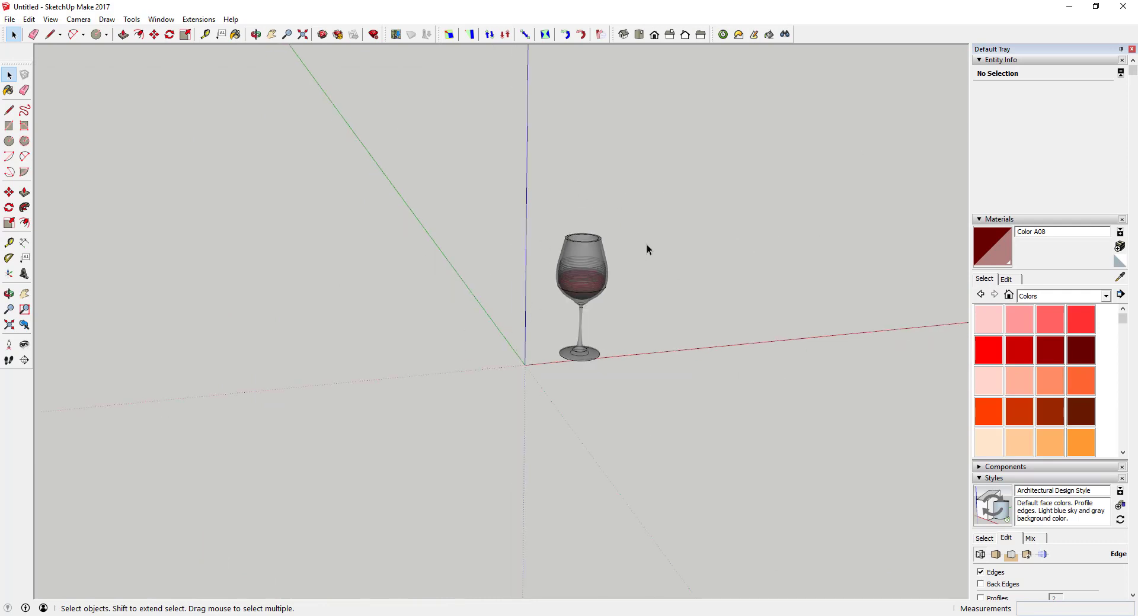
click(739, 35)
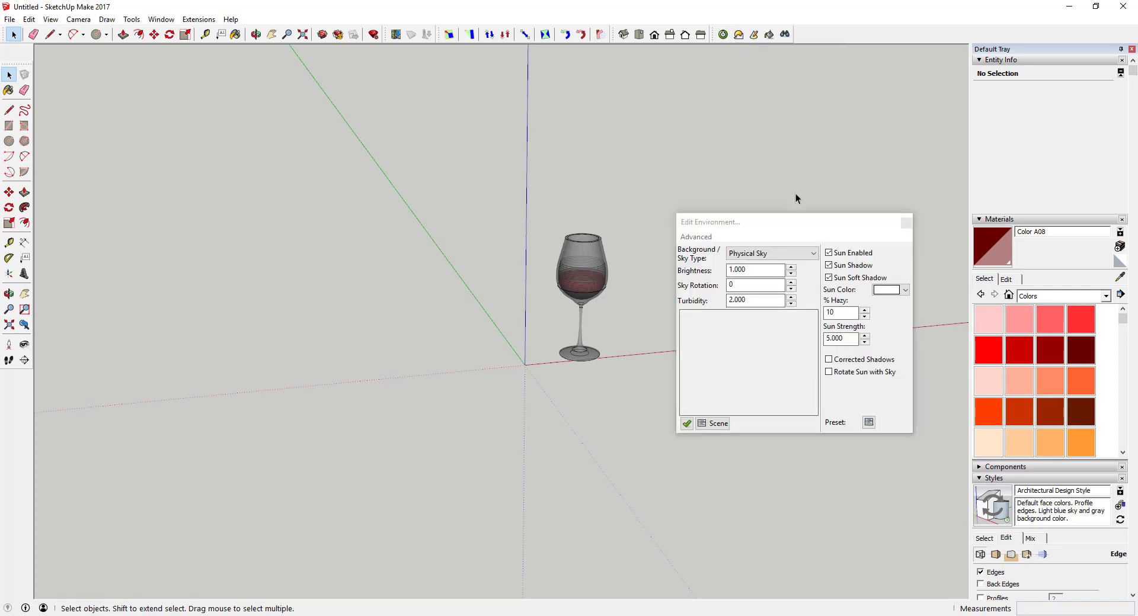
click(815, 253)
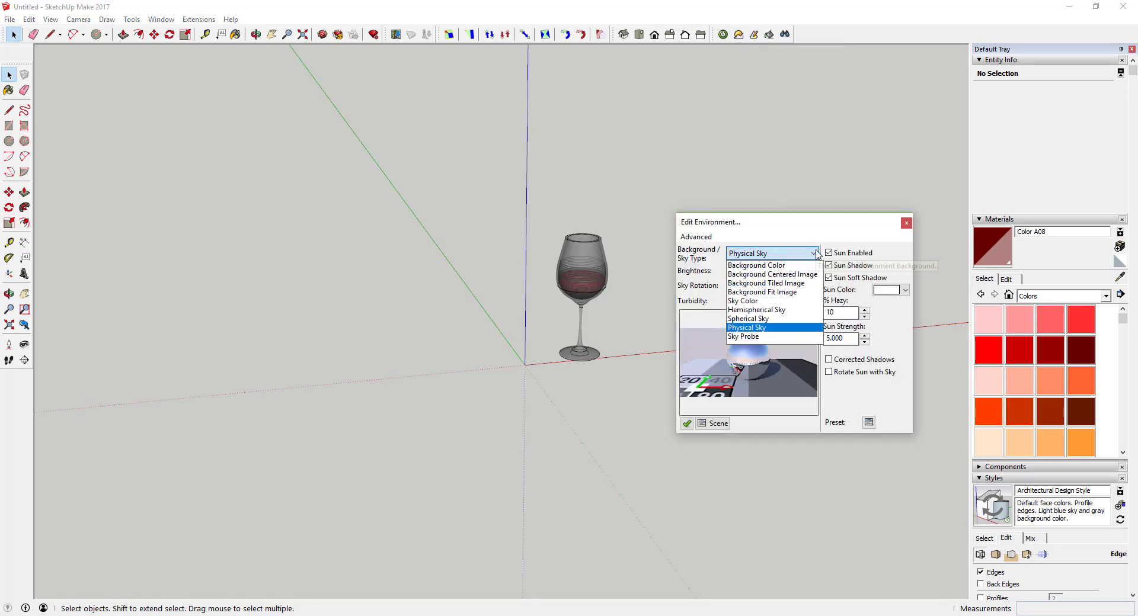
click(763, 326)
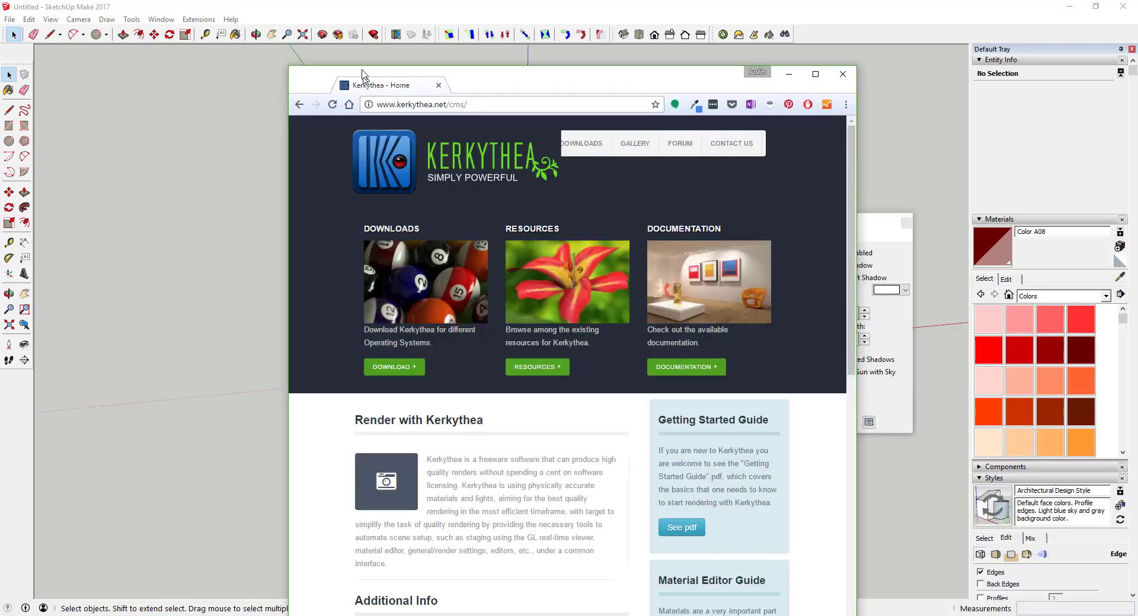
Switch to the web browser and open the Resources downloads page on the Kerkythea website.
double_click(362, 75)
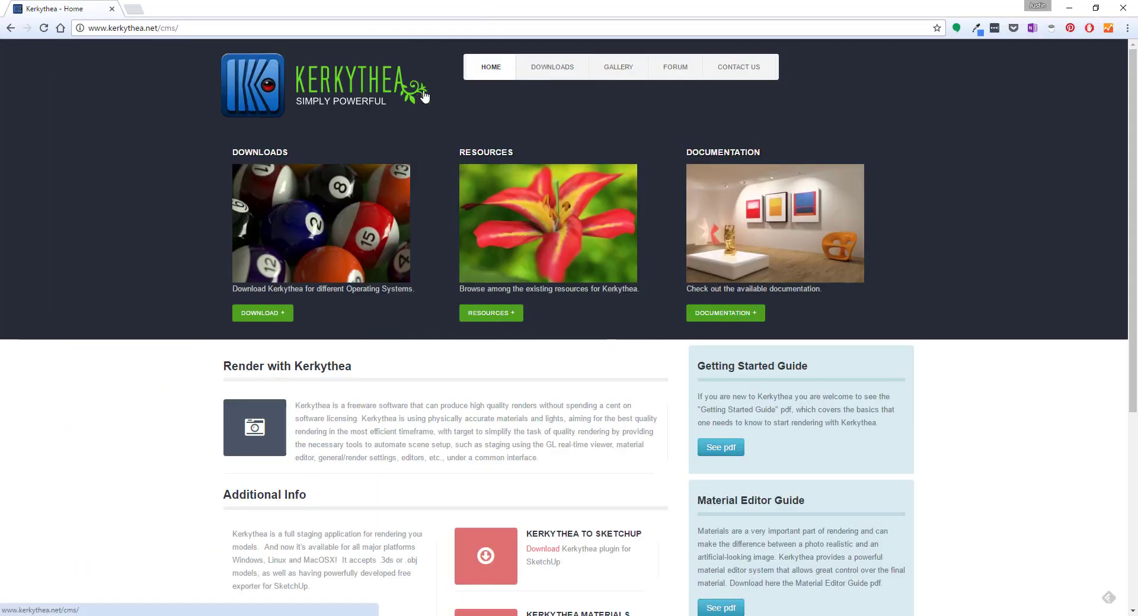
mouse_move(551, 67)
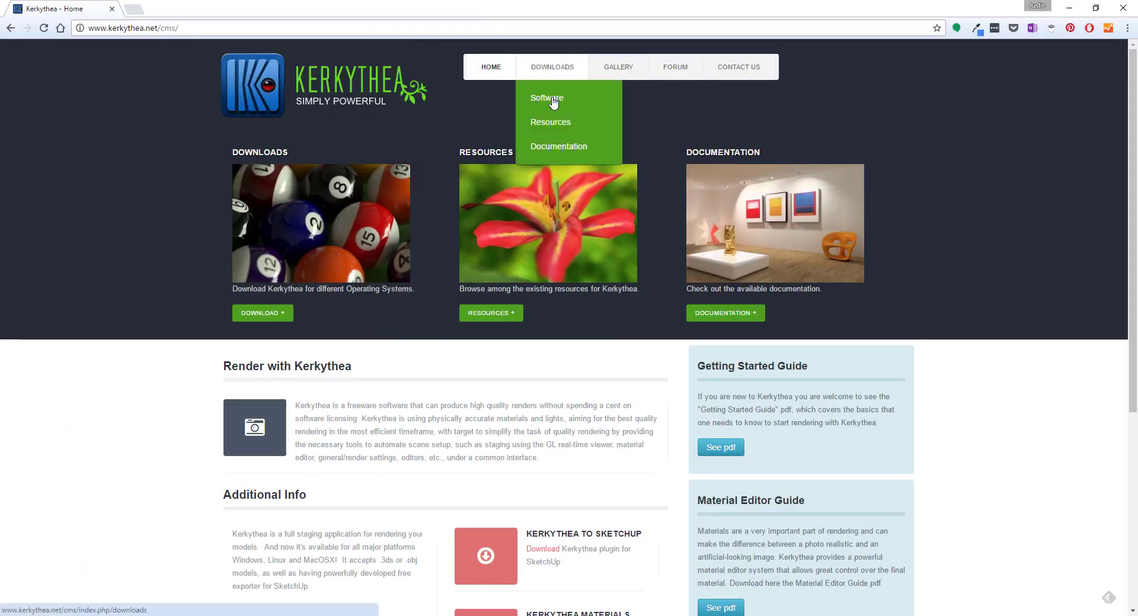
click(552, 124)
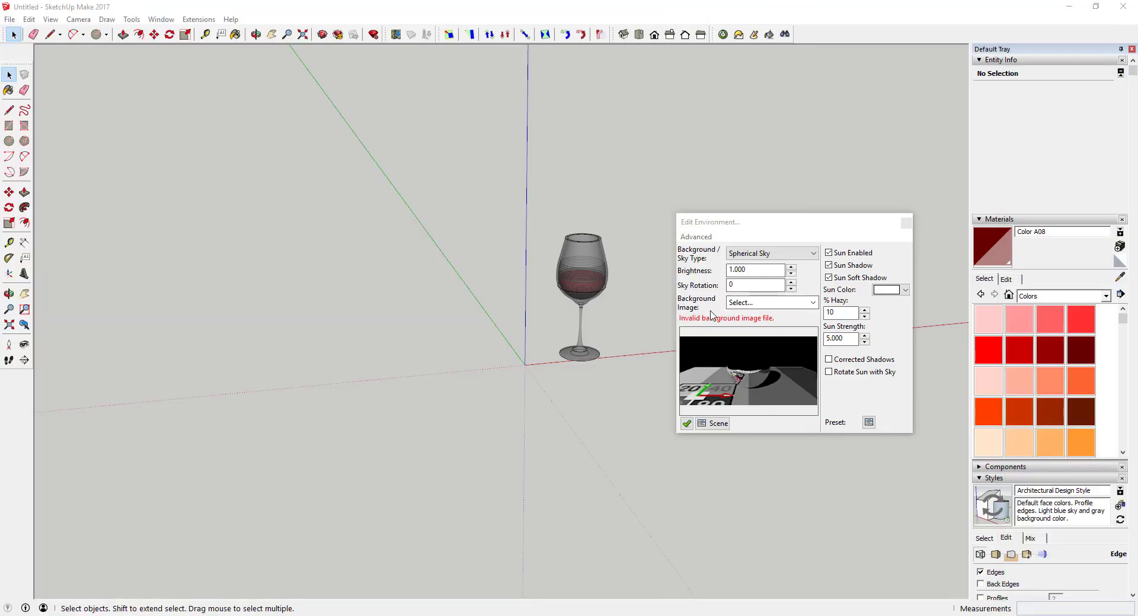
Load Boxlight.hdr from the studioLight1_byRayman studioLight folder as the environment background image and close the environment settings.
click(813, 302)
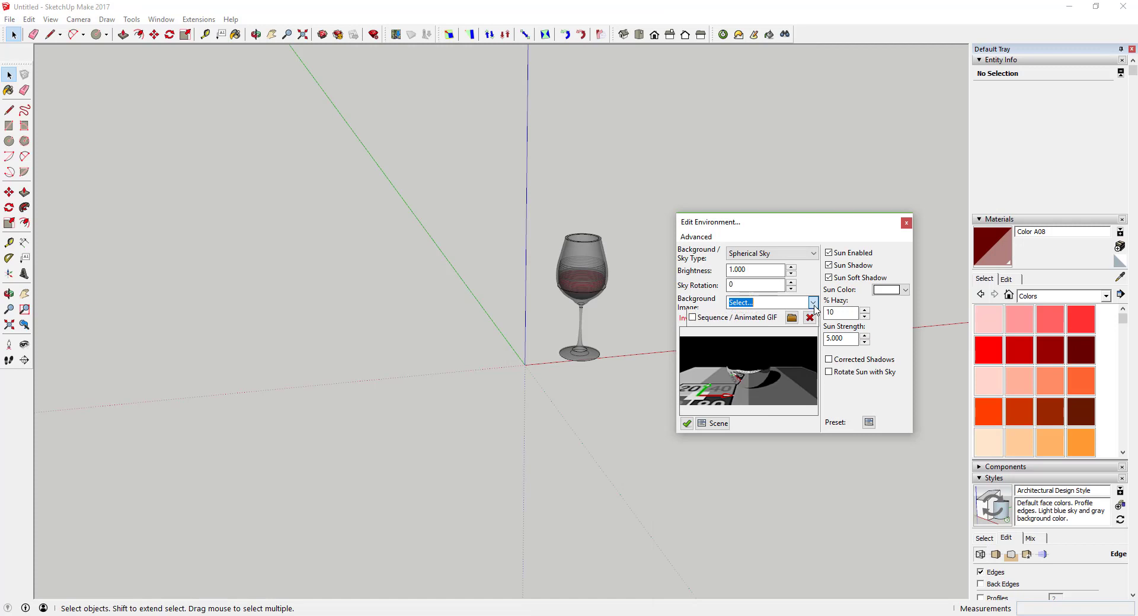
click(793, 320)
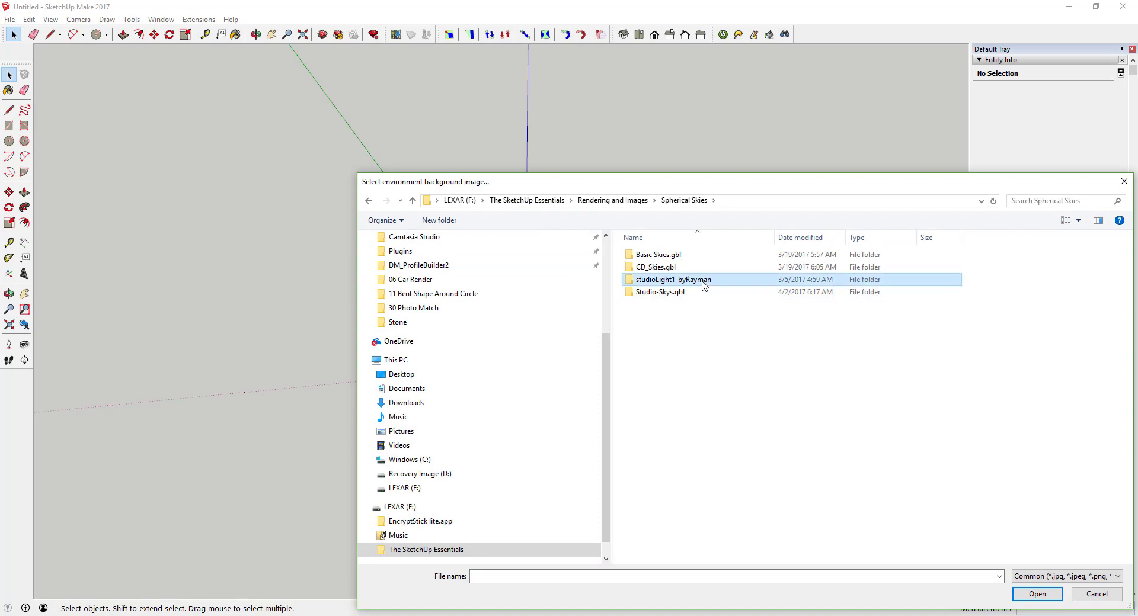
double_click(639, 280)
click(650, 258)
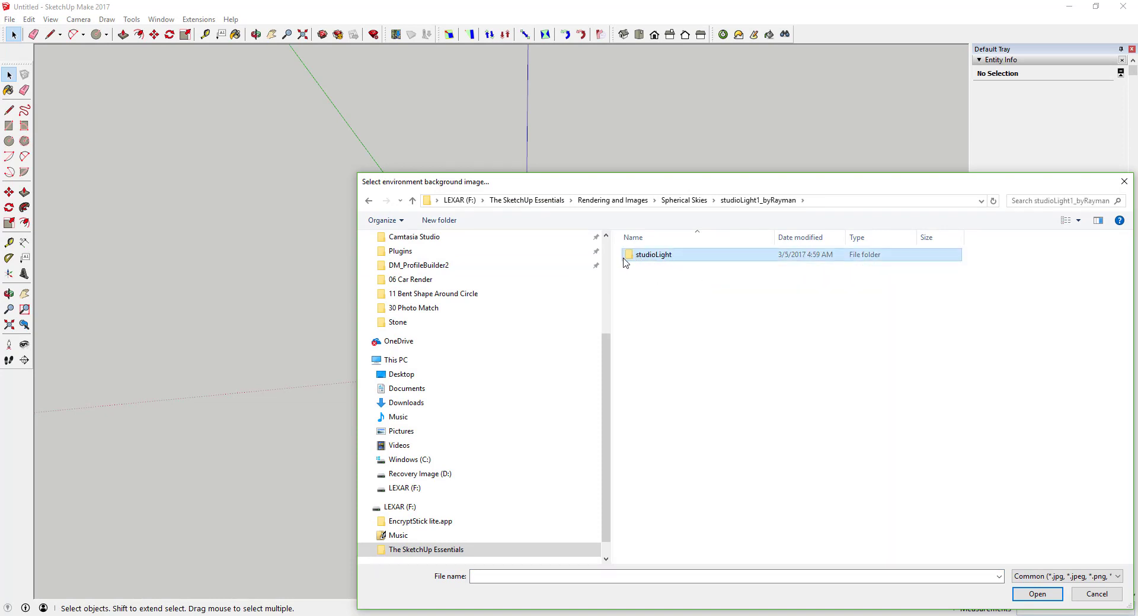
double_click(630, 257)
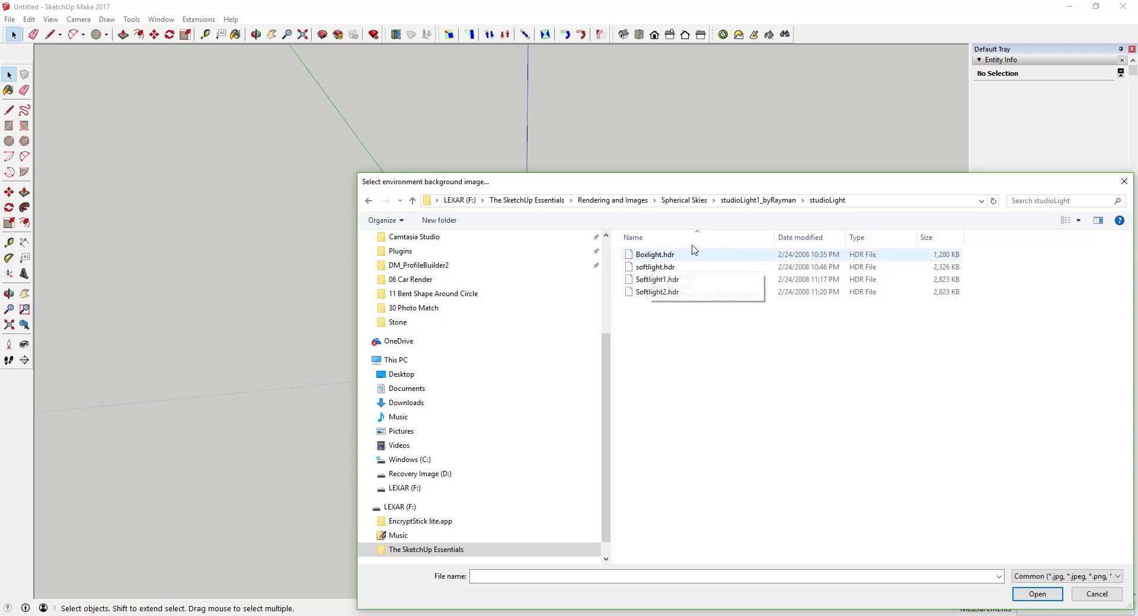
double_click(632, 256)
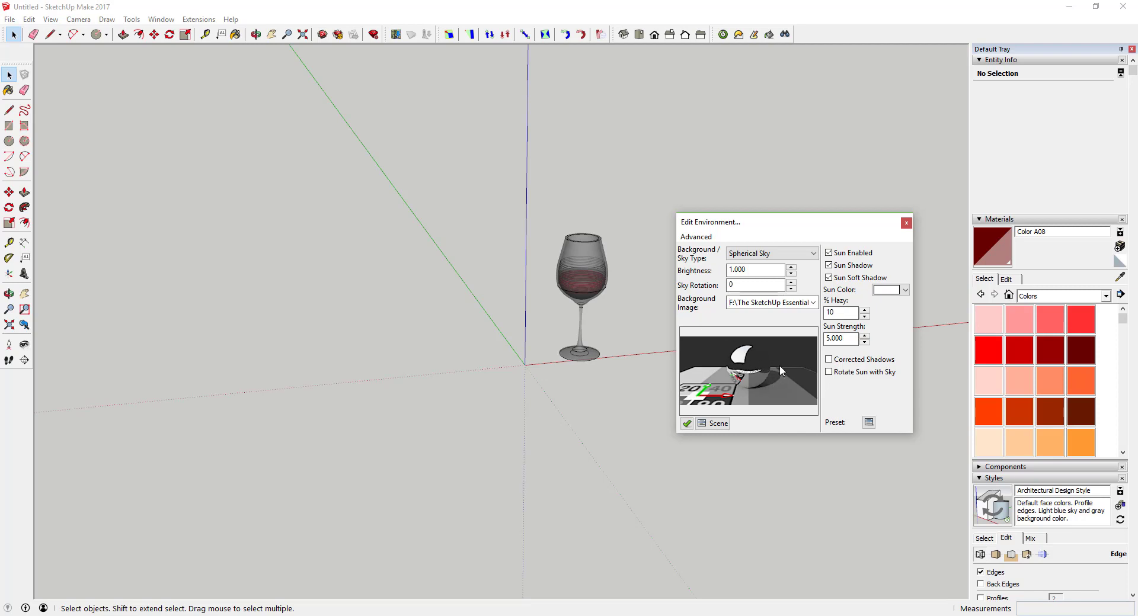
click(906, 222)
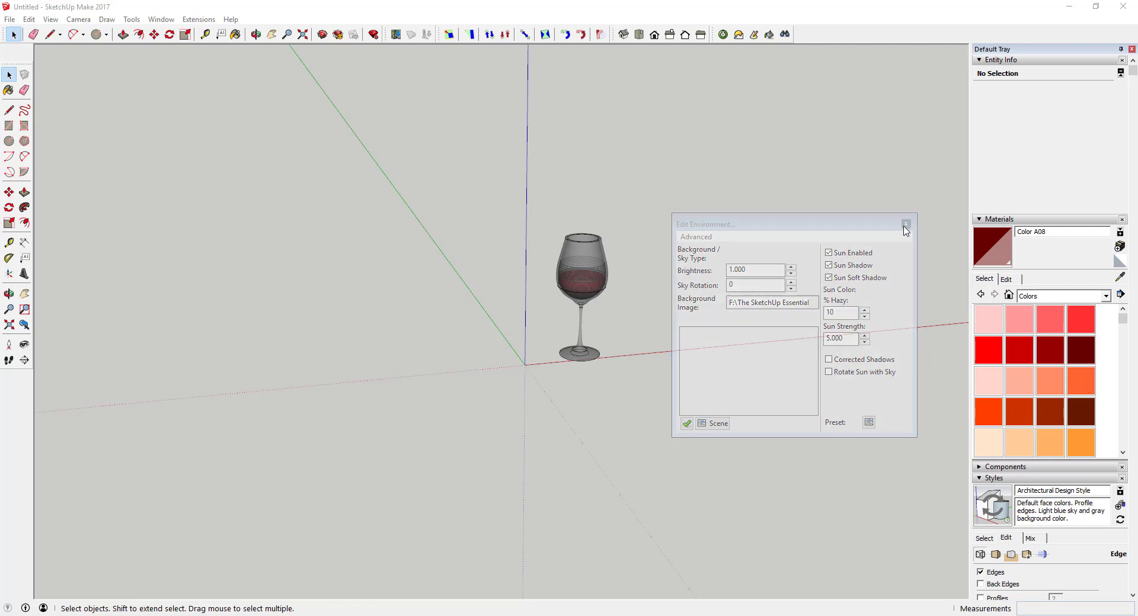
Render a closer view of the wine glass with the 03. Low+ preset.
scroll(606, 275, up, 4)
mouse_move(604, 278)
middle_down()
mouse_move(678, 272)
mouse_move(593, 279)
middle_up()
click(724, 39)
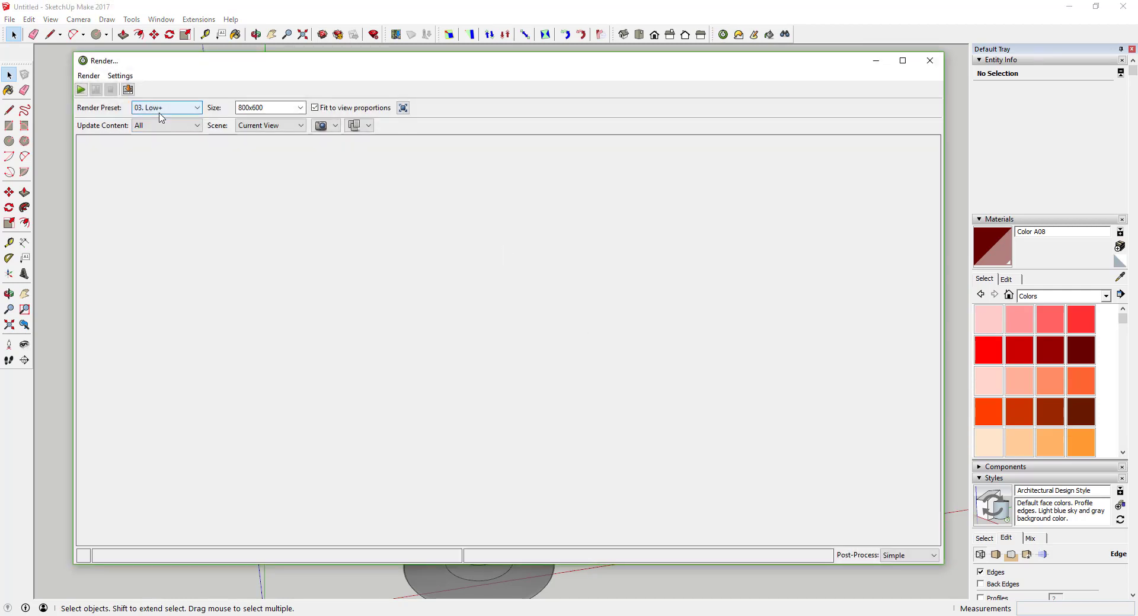
click(81, 90)
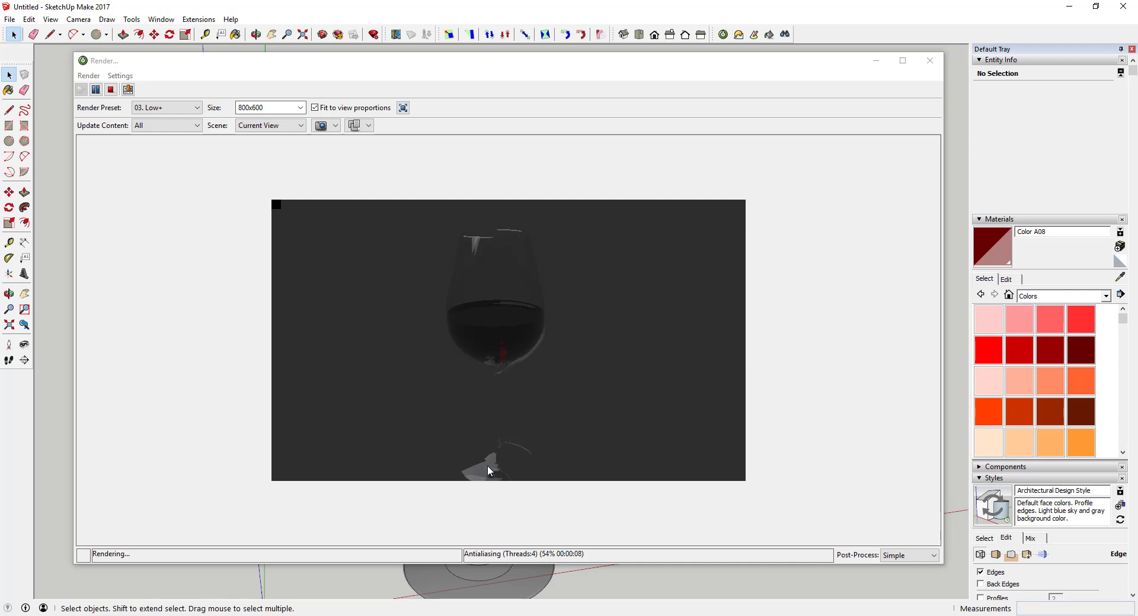
Raise the exposure of the rendered image in post-processing, and close the render window without saving the image.
click(887, 551)
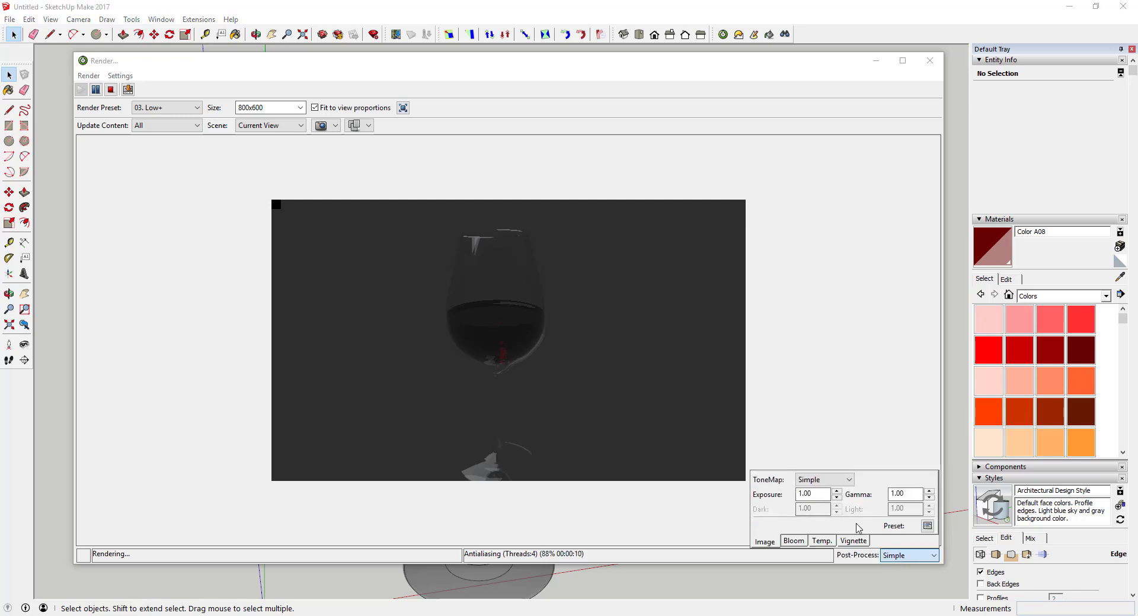
click(836, 491)
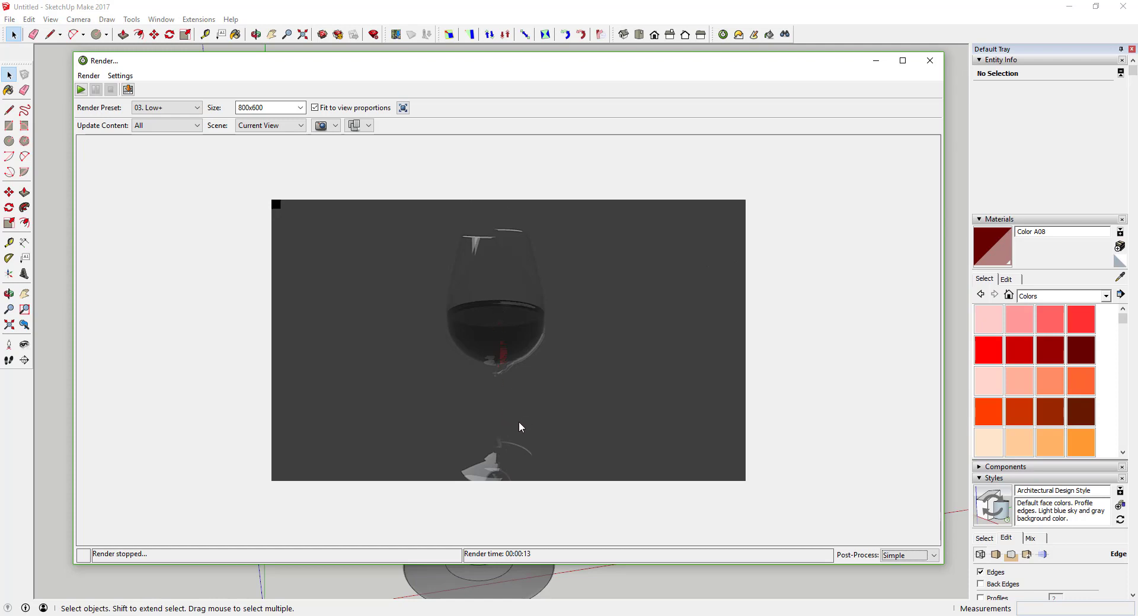
key(alt+F4)
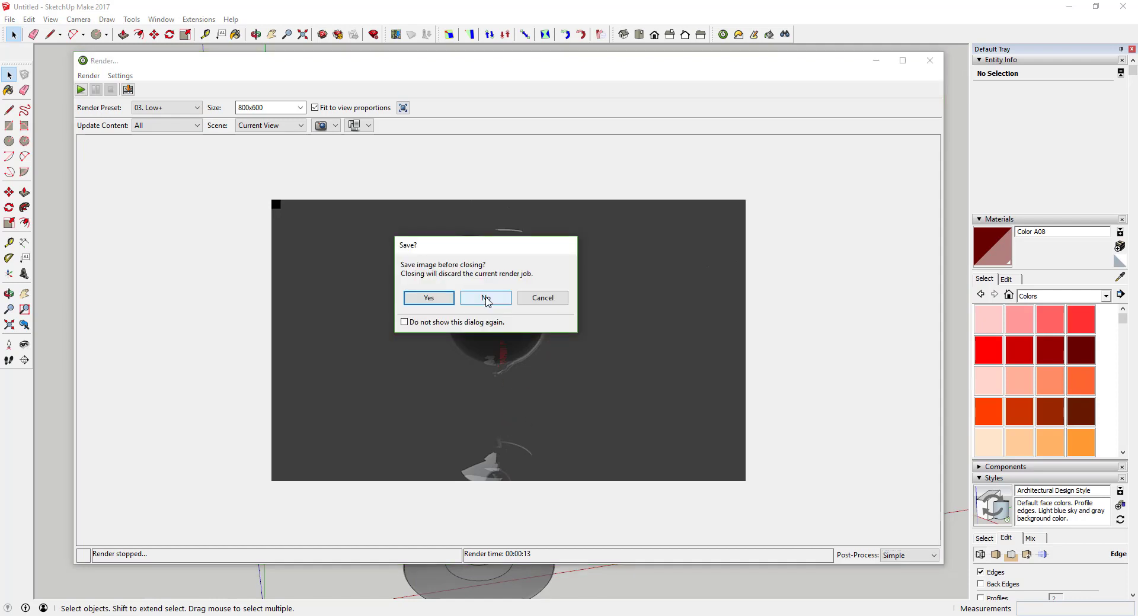
key(Return)
scroll(542, 358, down, 5)
click(516, 312)
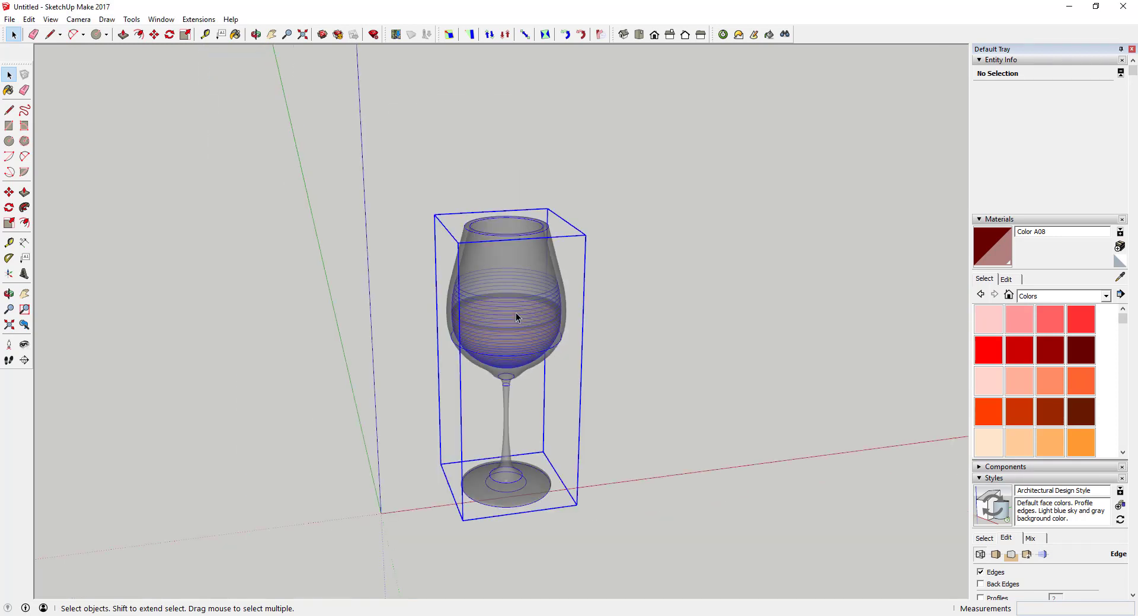
click(429, 225)
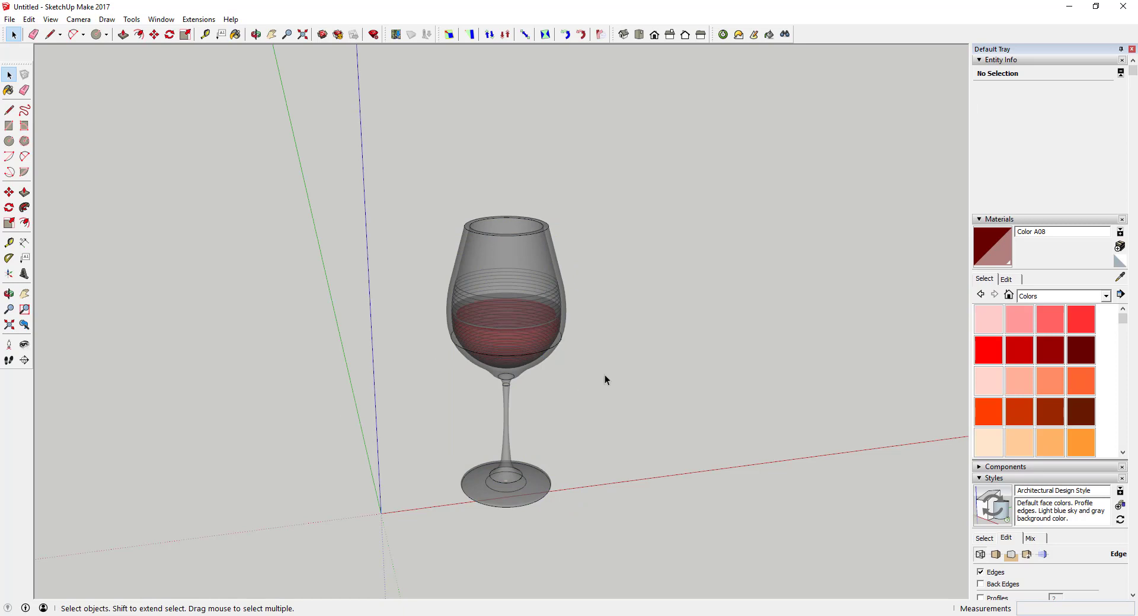
scroll(603, 377, up, 3)
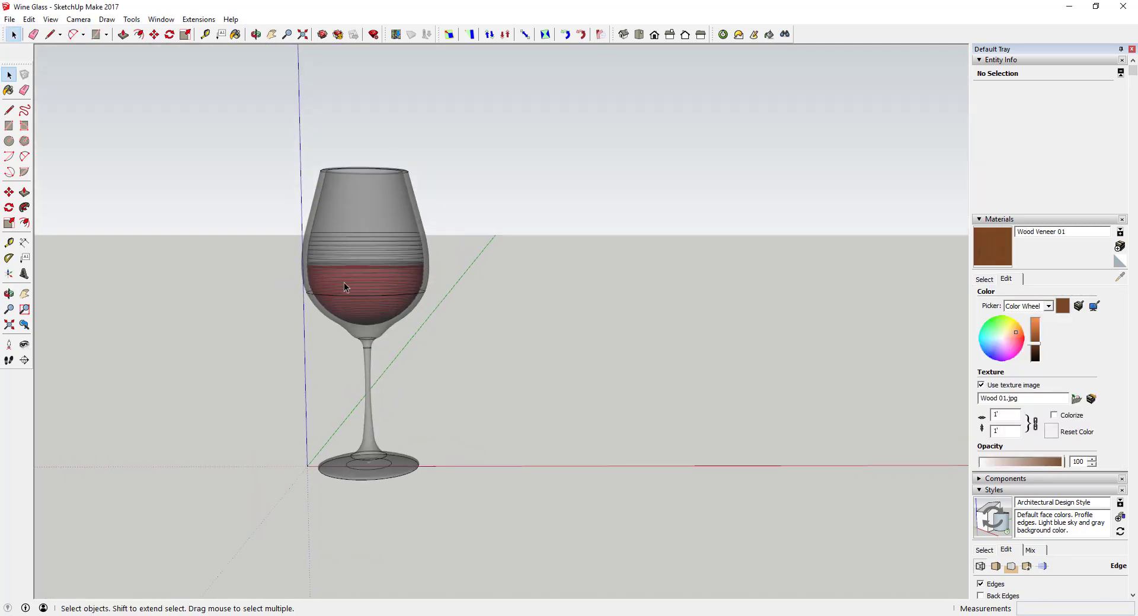
Draw a ground rectangle of about 2' 1/2" by 2' 2 13/16" under the wine glass and reverse its face.
middle_drag(344, 282, 391, 312)
click(396, 468)
click(510, 325)
key(r)
click(128, 550)
click(878, 285)
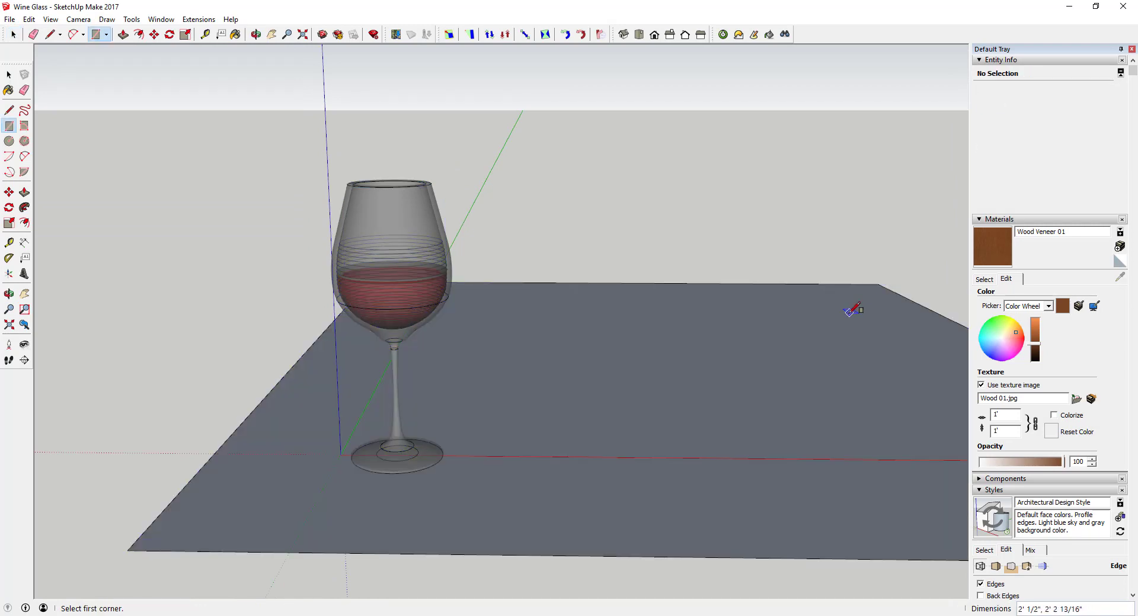
key(space)
scroll(680, 357, down, 3)
middle_drag(679, 358, 733, 336)
scroll(665, 362, up, 2)
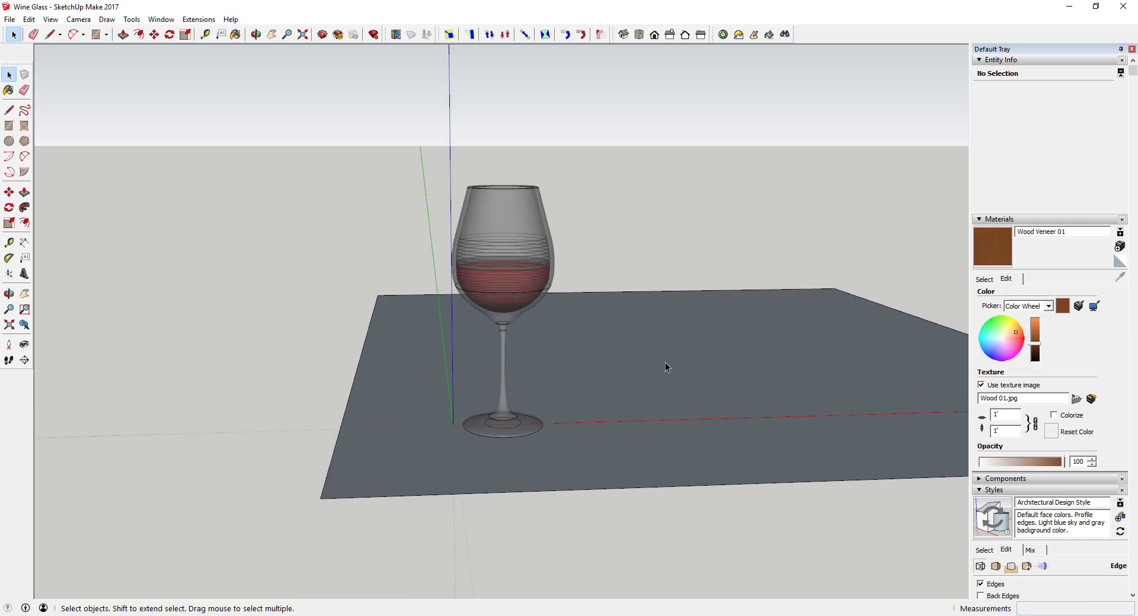
right_click(725, 386)
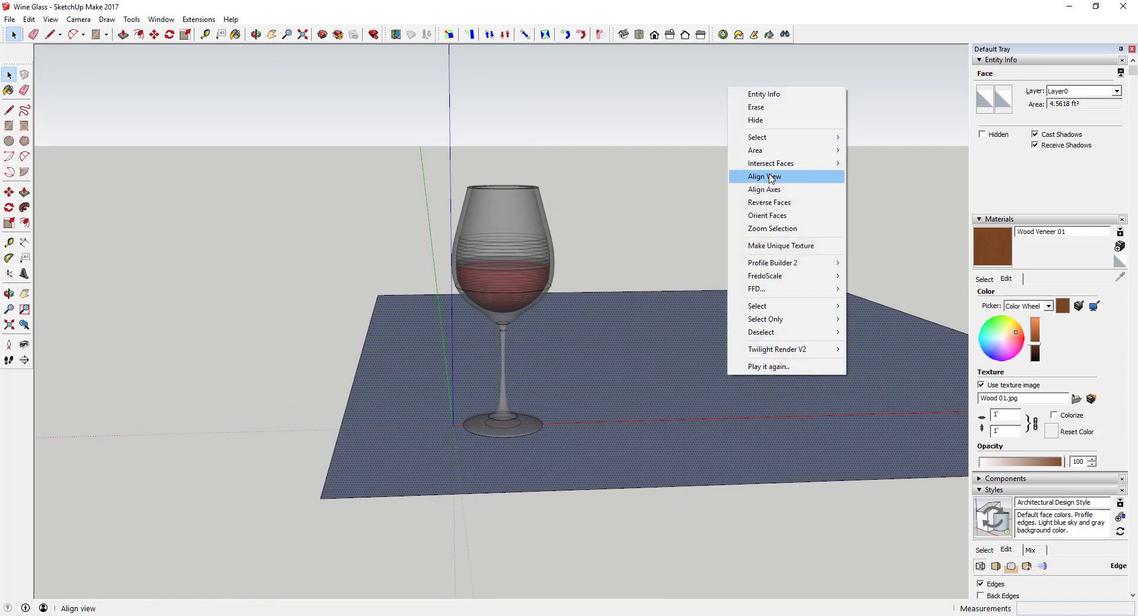
click(770, 202)
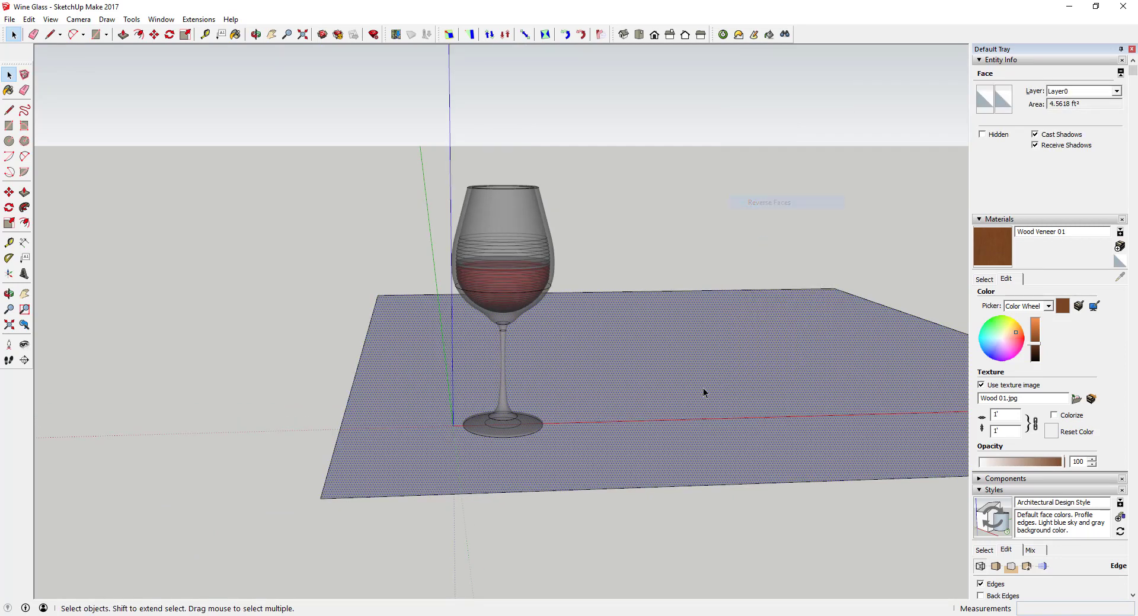
Paint the ground rectangle with Wood Veneer 01 from the Wood materials.
click(984, 279)
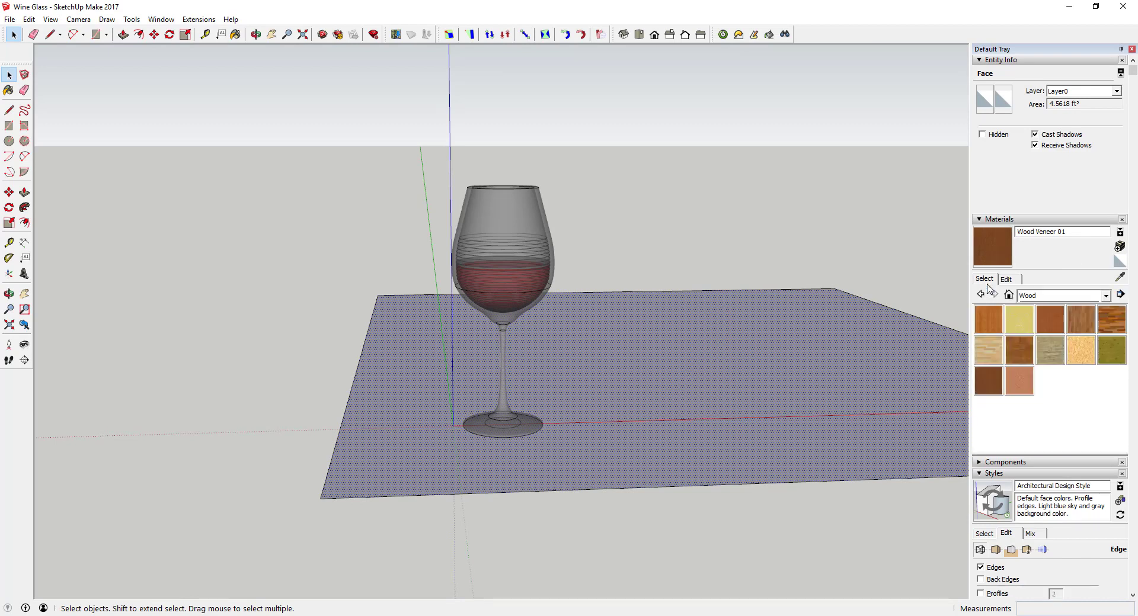
click(1047, 297)
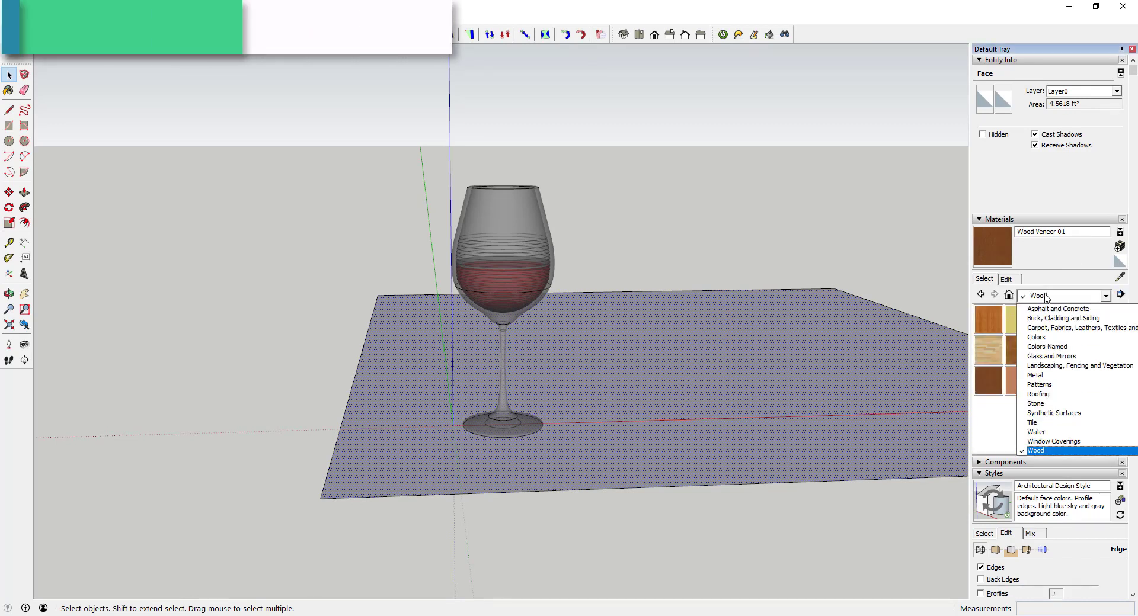
click(1038, 452)
click(987, 380)
click(652, 396)
mouse_move(659, 378)
middle_down()
mouse_move(656, 432)
mouse_move(736, 421)
mouse_move(647, 326)
mouse_move(648, 363)
mouse_move(644, 305)
middle_up()
scroll(687, 352, up, 3)
key(space)
scroll(699, 352, down, 3)
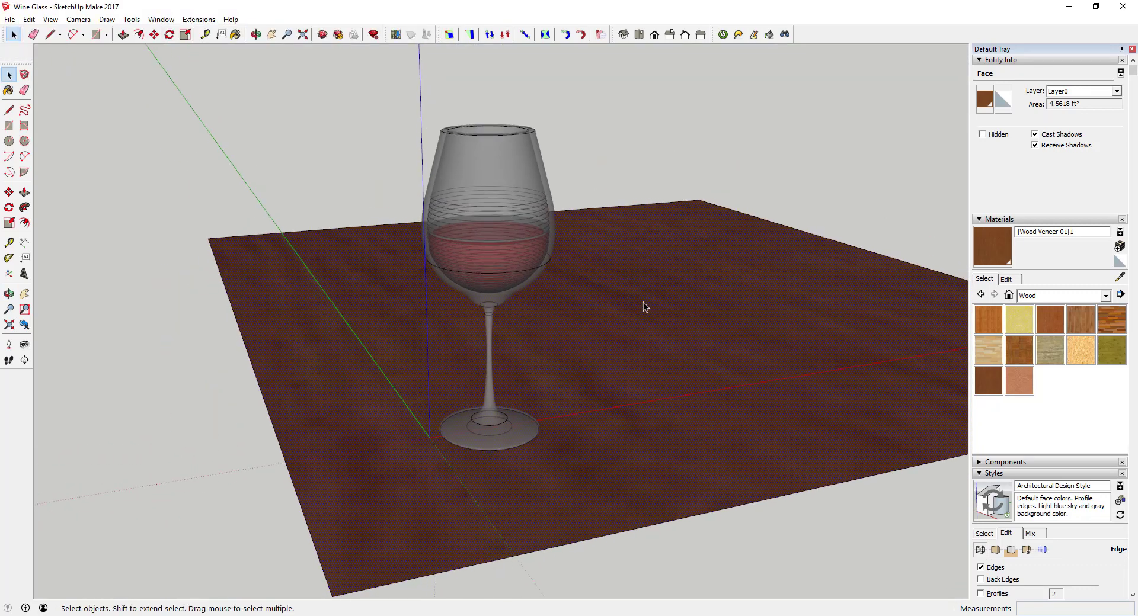
Set the texture size of the ground rectangle's wood veneer material to 6".
click(1003, 279)
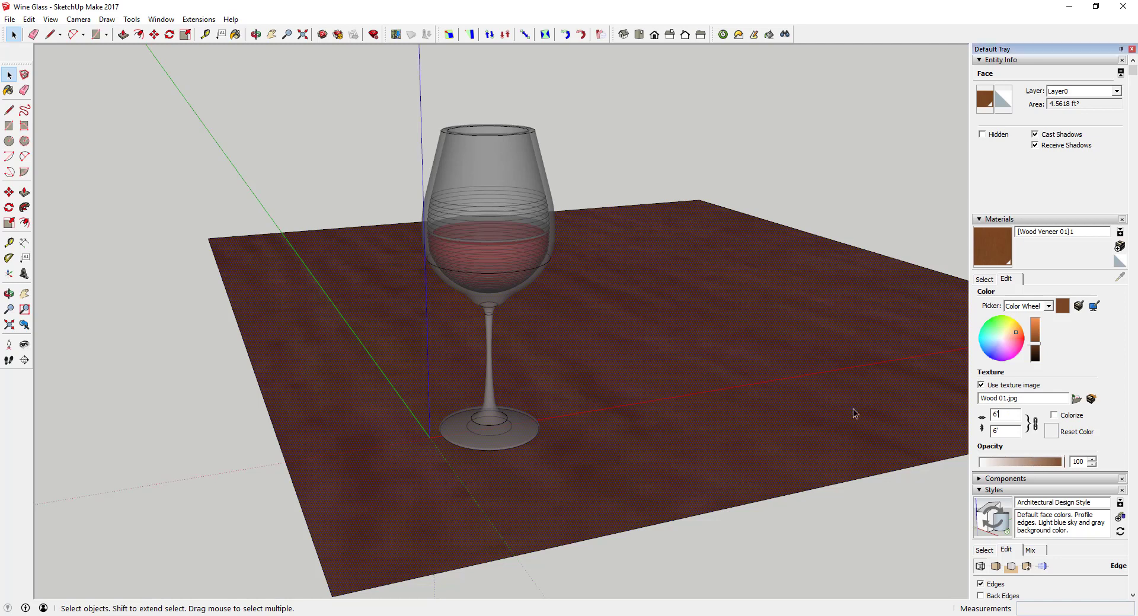
text(6)
key(Return)
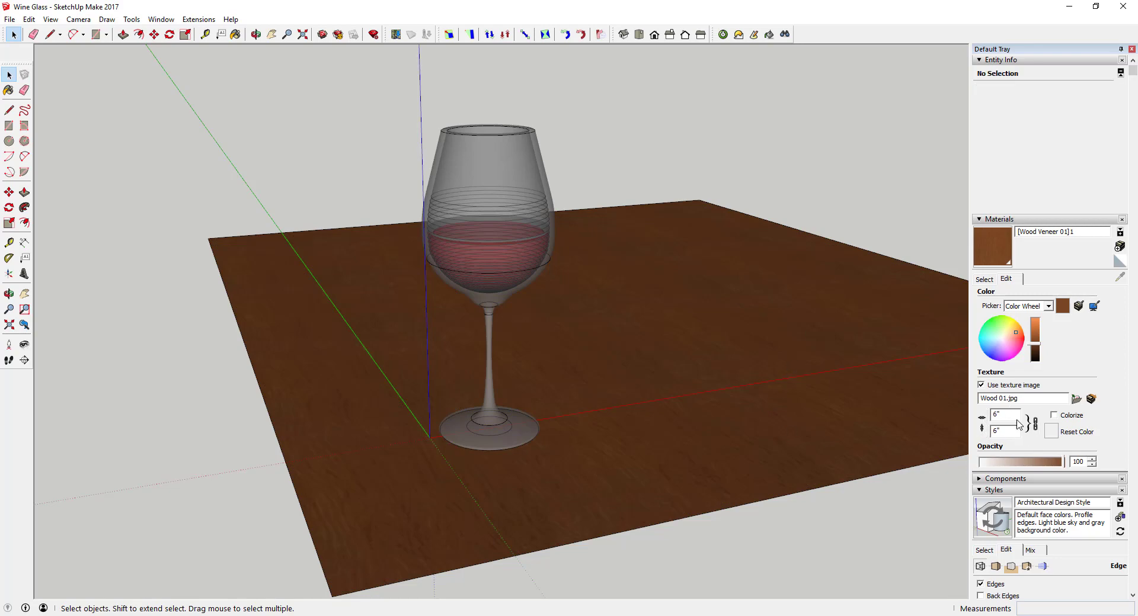
Give the ground's wood veneer the Twilight Wood Gloss template with its bump set to SketchUp, and close the material editor.
middle_drag(721, 374, 724, 320)
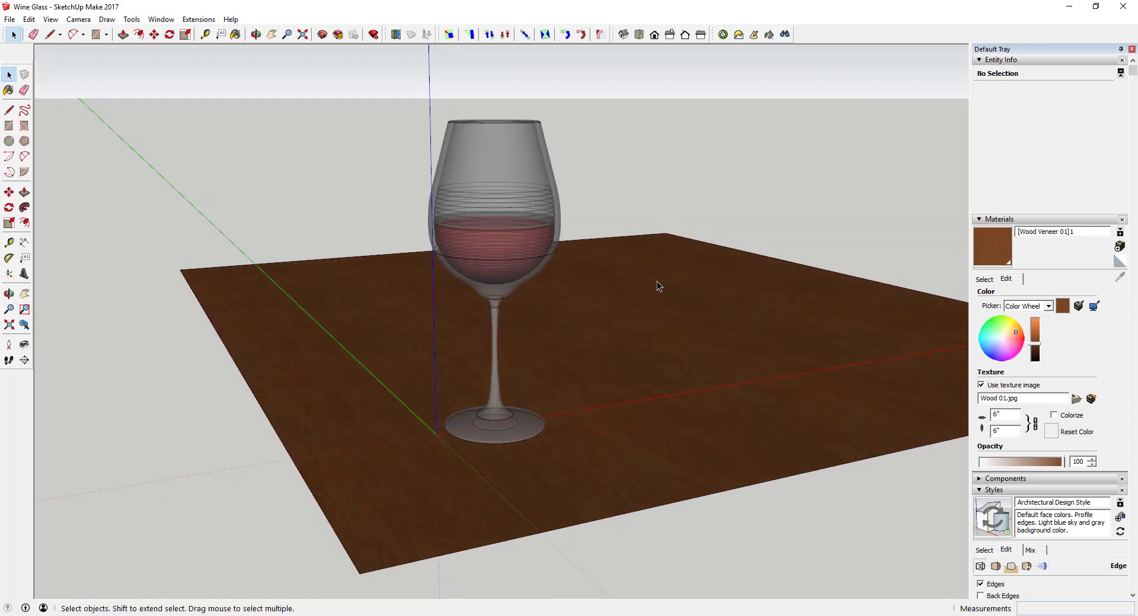
scroll(635, 250, up, 5)
scroll(635, 250, down, 5)
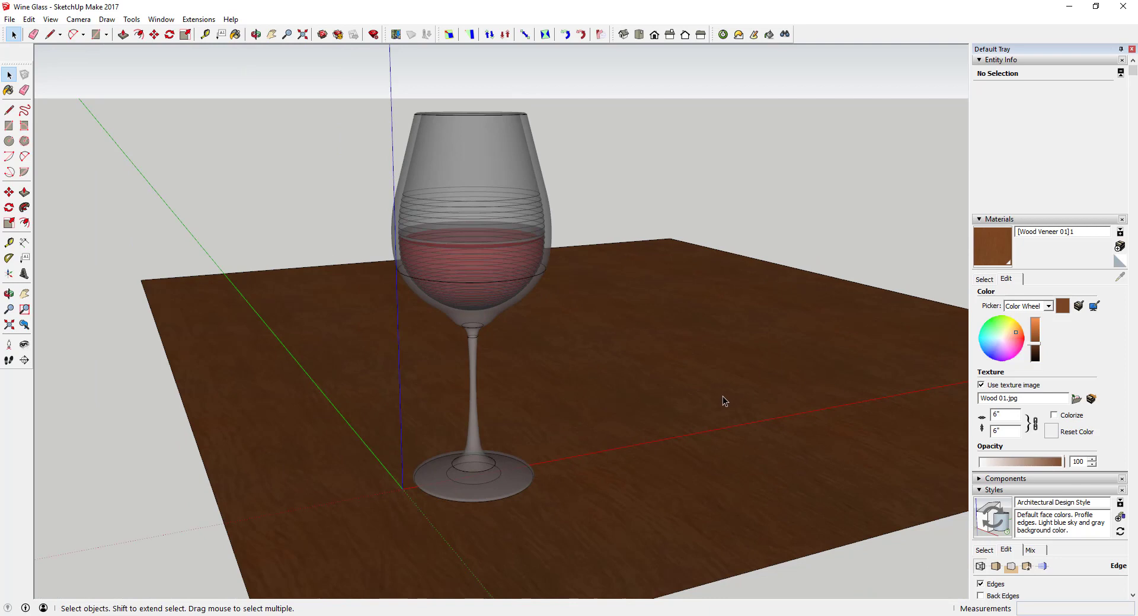
click(768, 35)
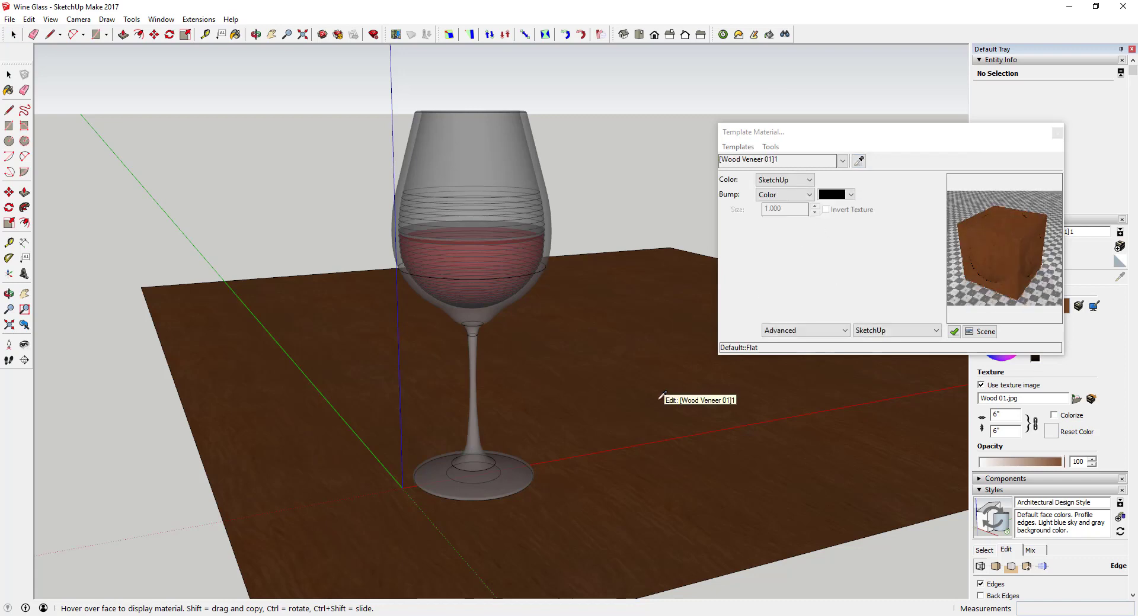
click(751, 146)
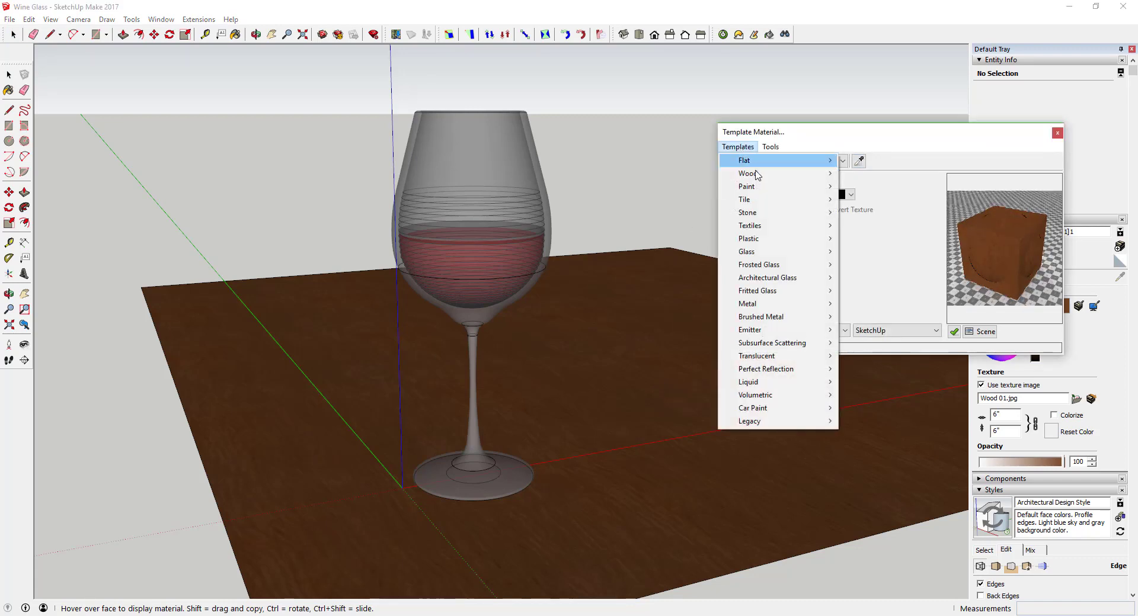
mouse_move(759, 175)
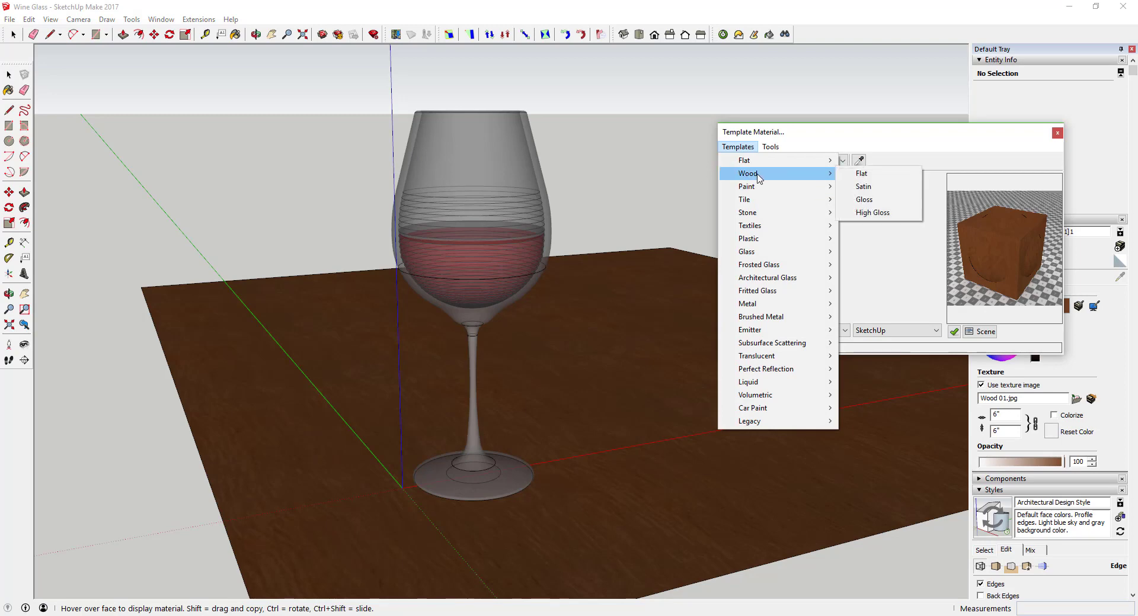
click(863, 200)
click(782, 194)
click(768, 201)
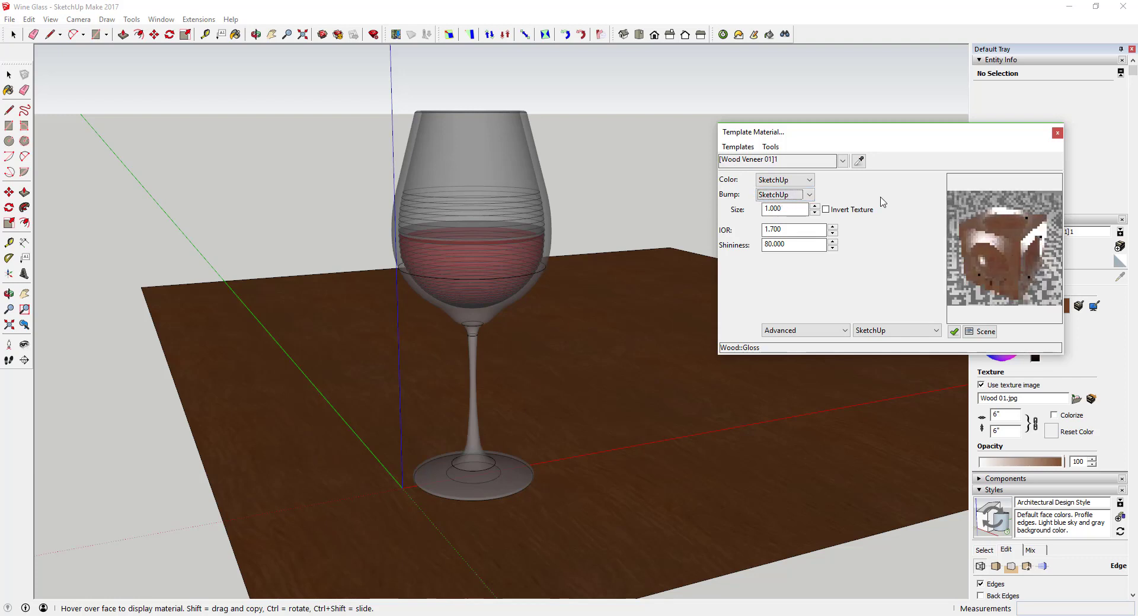
click(1057, 133)
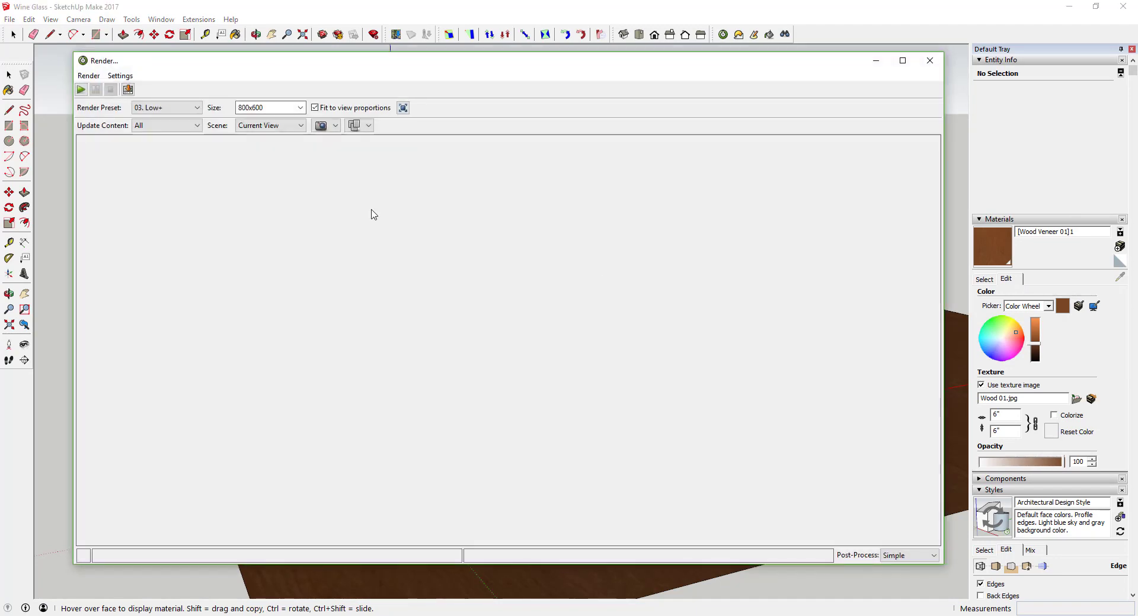
Test-render the current view with the 03. Low+ preset at 800x600 and close the render window without saving the image.
click(182, 108)
click(182, 108)
click(81, 90)
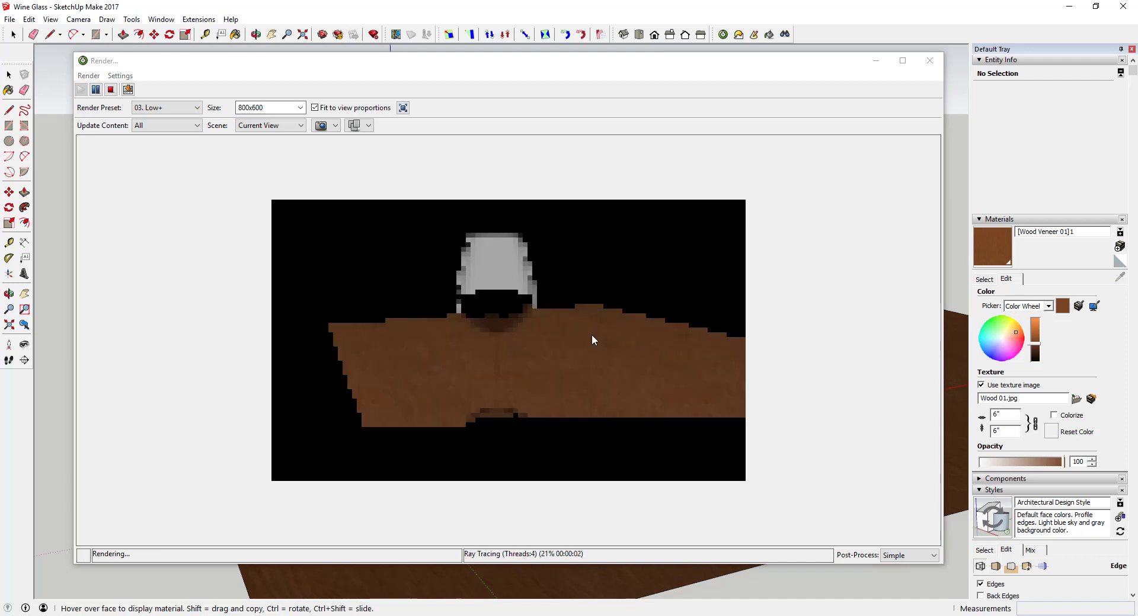
mouse_move(908, 557)
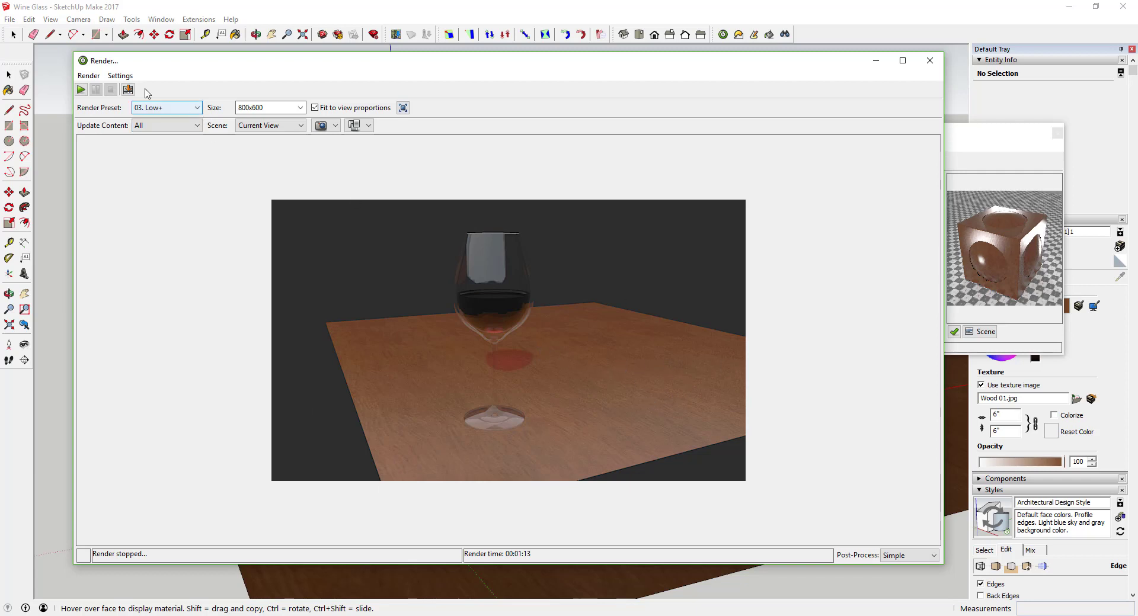
click(164, 108)
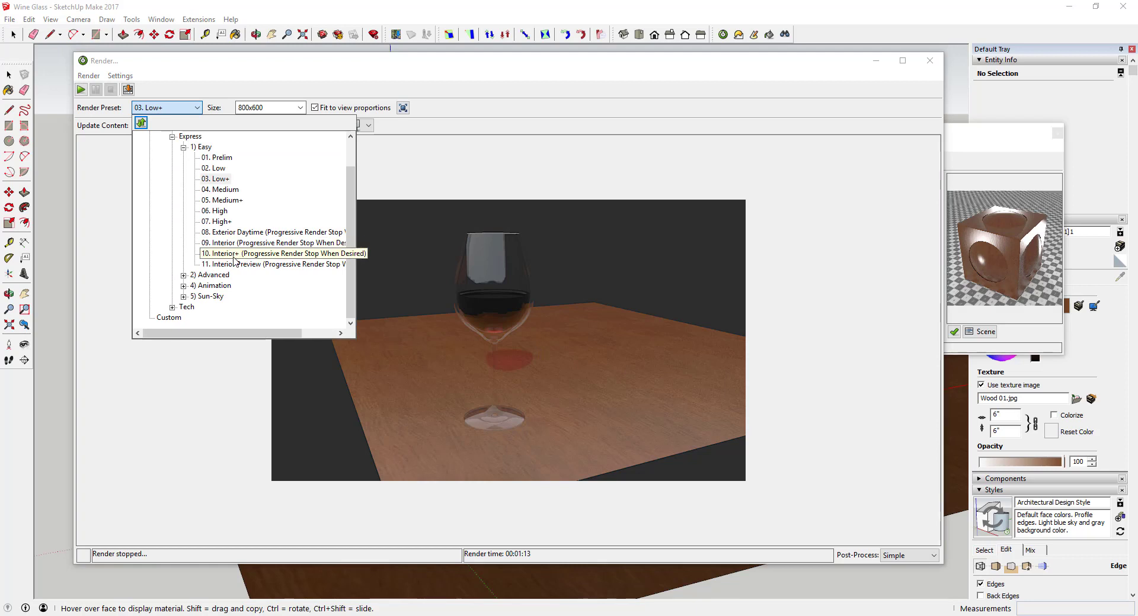
click(800, 279)
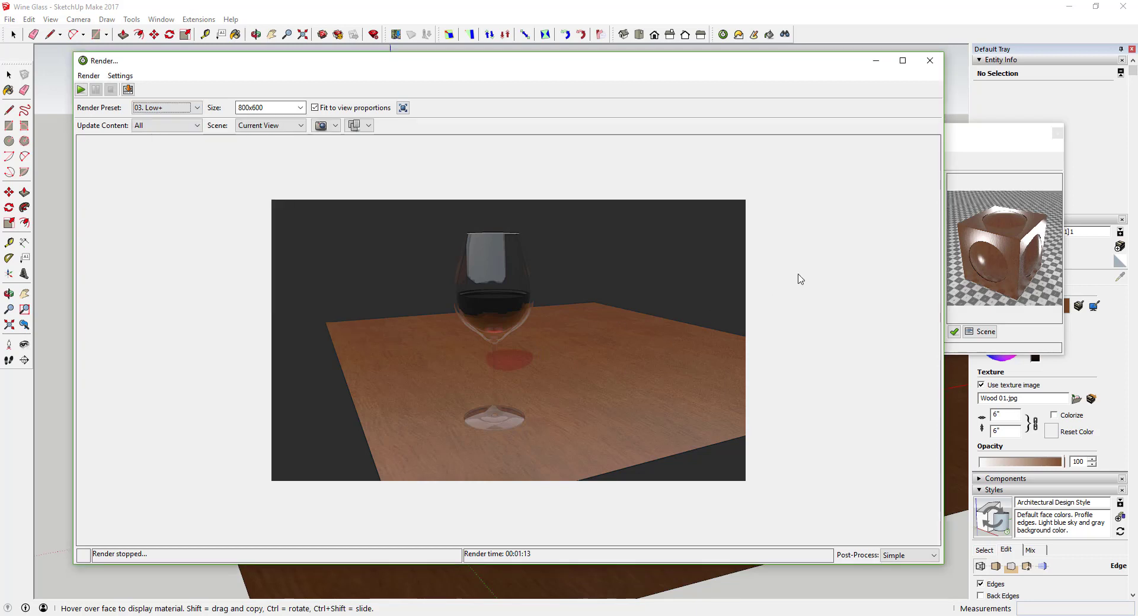
click(929, 60)
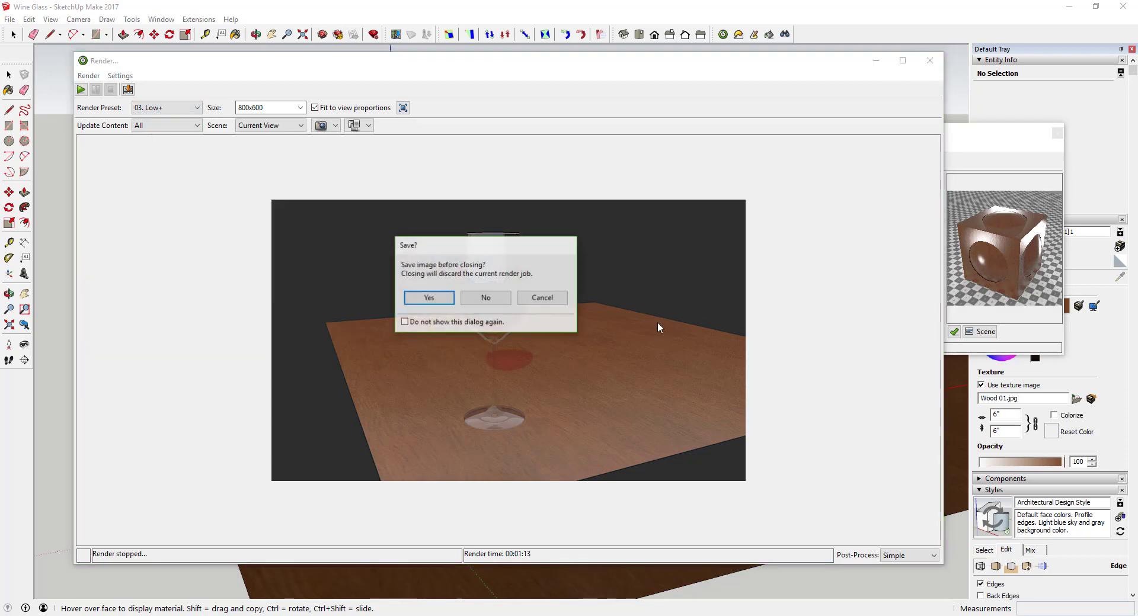
click(490, 297)
Move the ground rectangle's side edge outward along the negative red axis by about 3".
key(space)
click(186, 419)
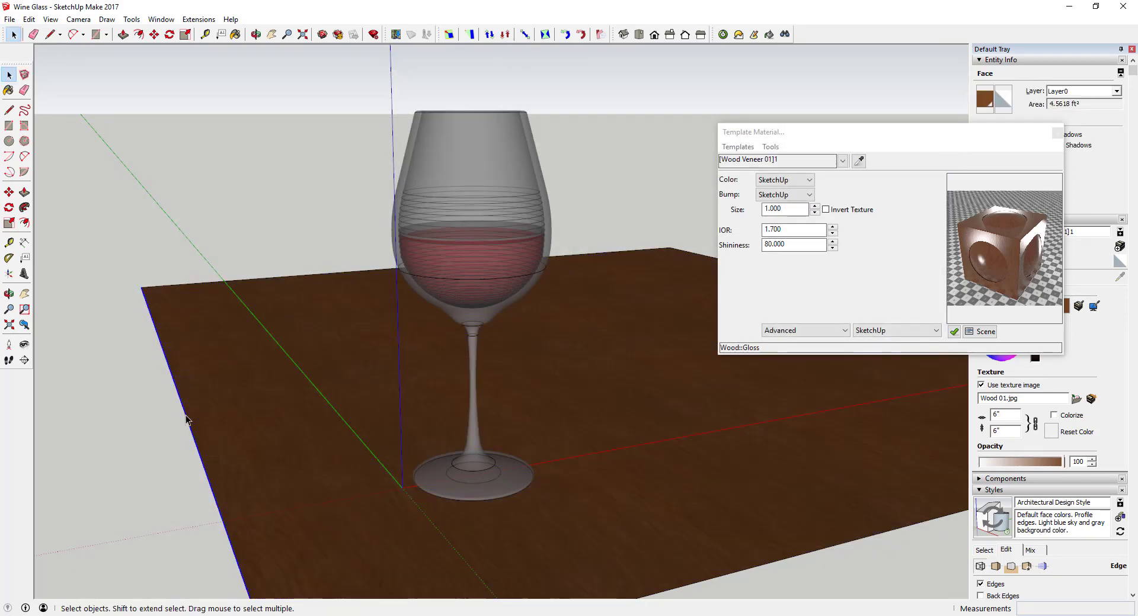
key(m)
click(186, 419)
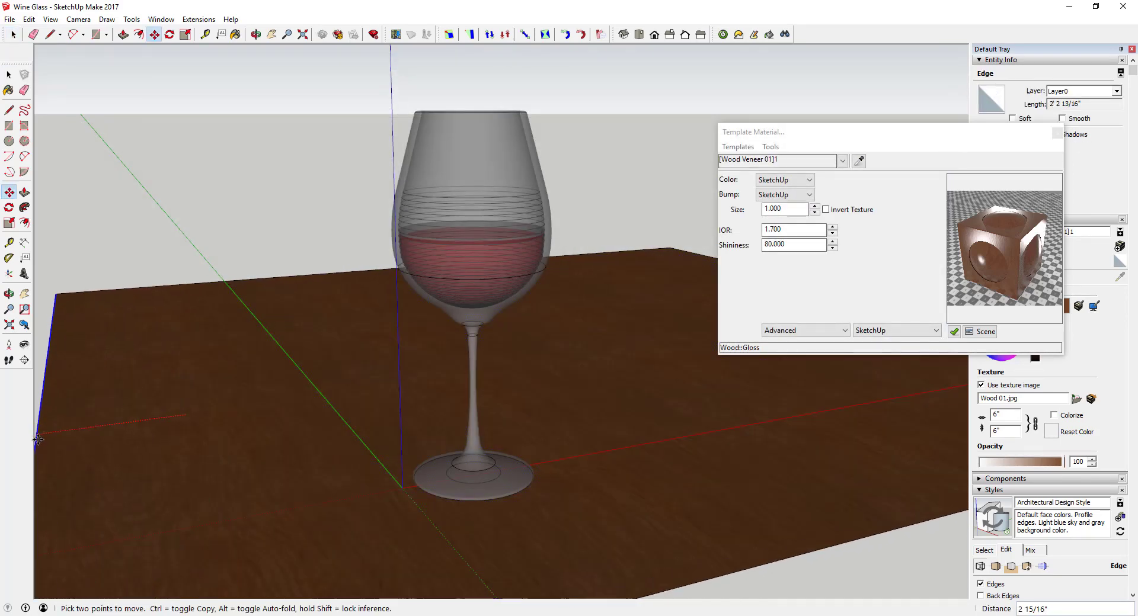
click(36, 409)
Push/Pull the ground rectangle downward to turn it into a thin slab under the wine glass.
scroll(740, 554, down, 6)
key(space)
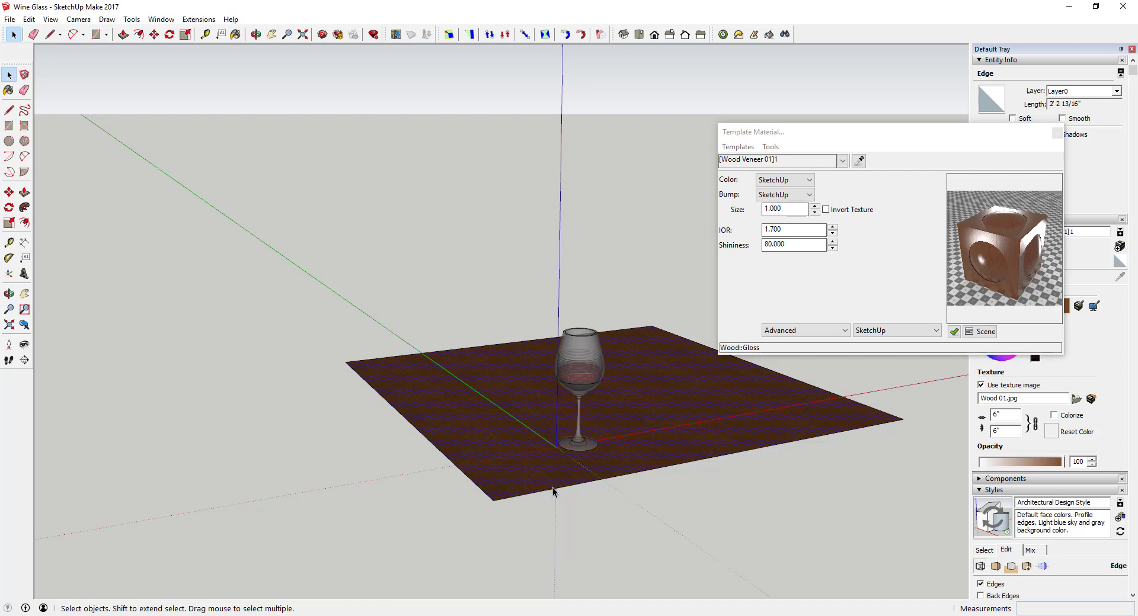
click(554, 486)
click(554, 490)
key(p)
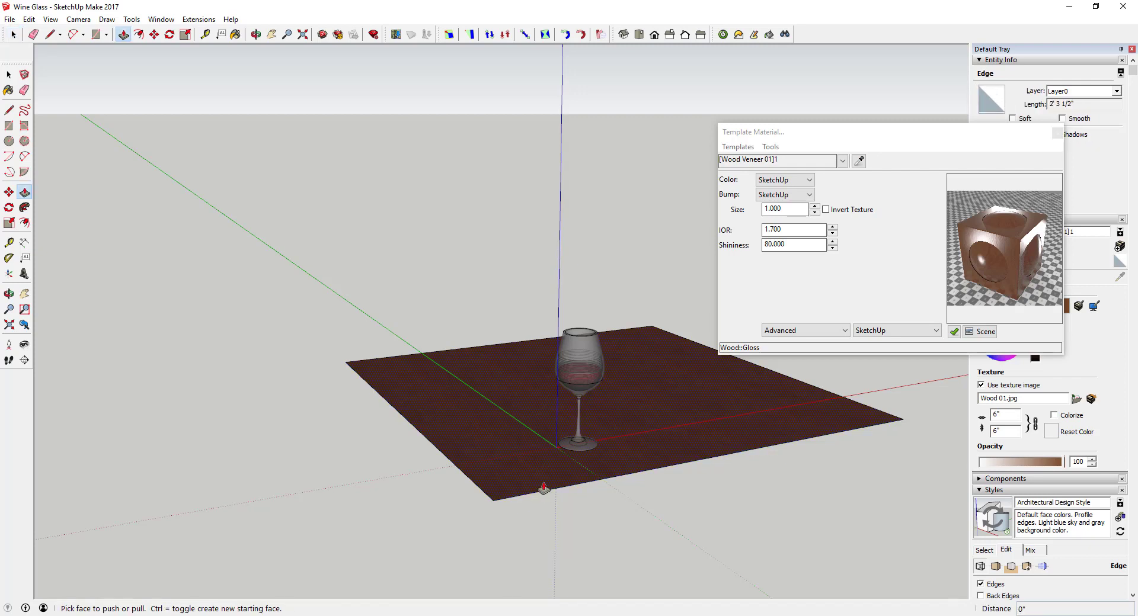
click(546, 487)
click(553, 515)
Paint all faces of the slab with the existing Wood Veneer 01 material and clear the selection.
key(space)
click(519, 419)
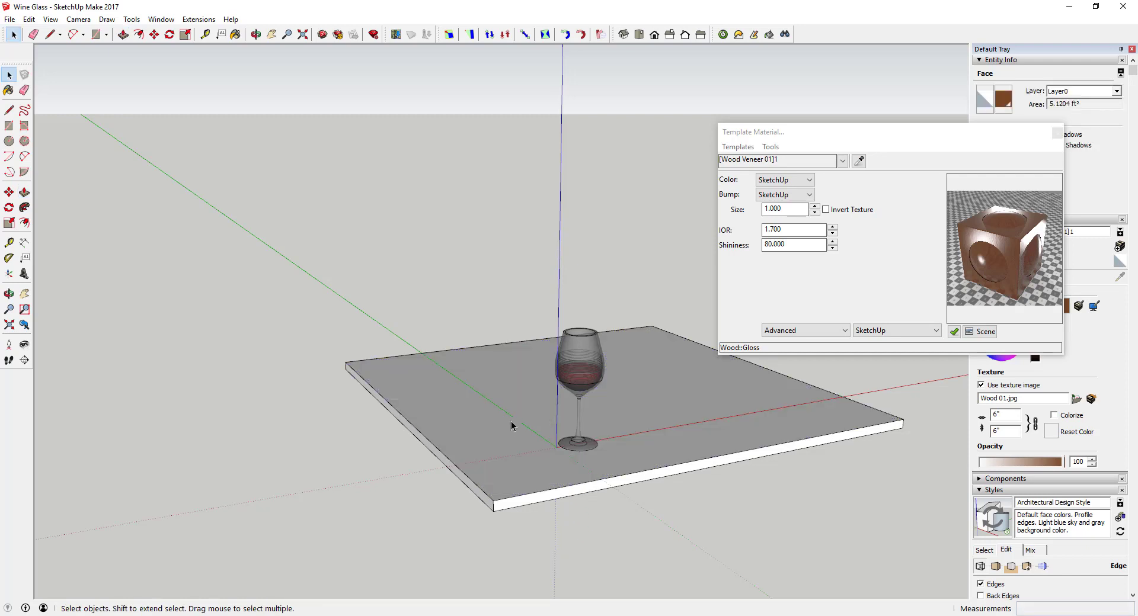
triple_click(511, 428)
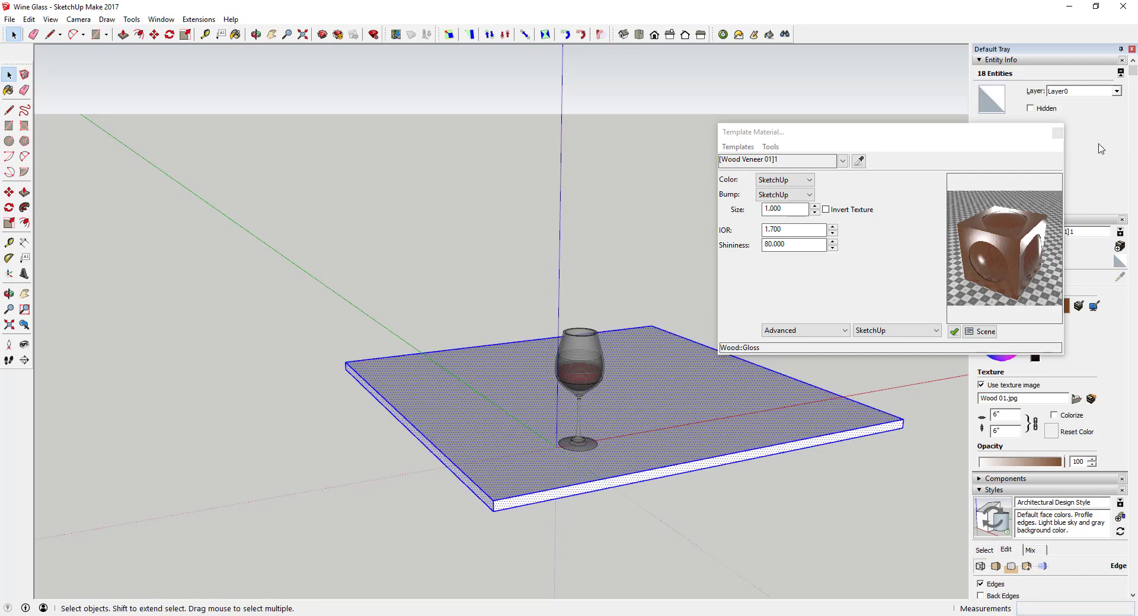
drag(979, 135, 856, 65)
click(984, 234)
click(622, 403)
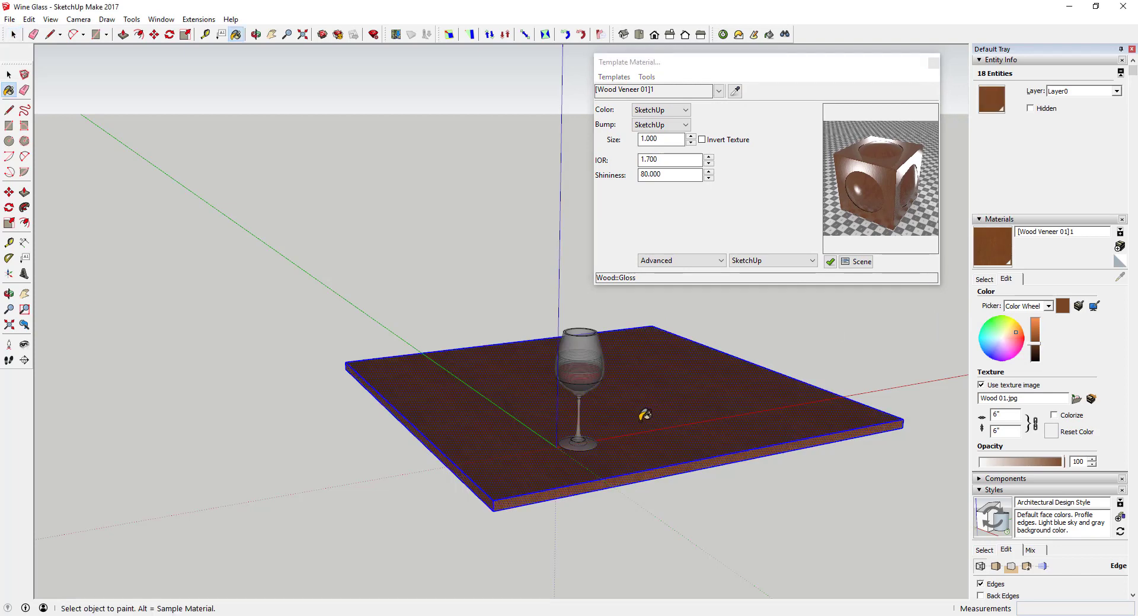
key(space)
click(686, 540)
Push/Pull the slab's front face, nearest the viewer, outward by about 3 7/8".
scroll(612, 418, up, 8)
middle_drag(679, 377, 726, 351)
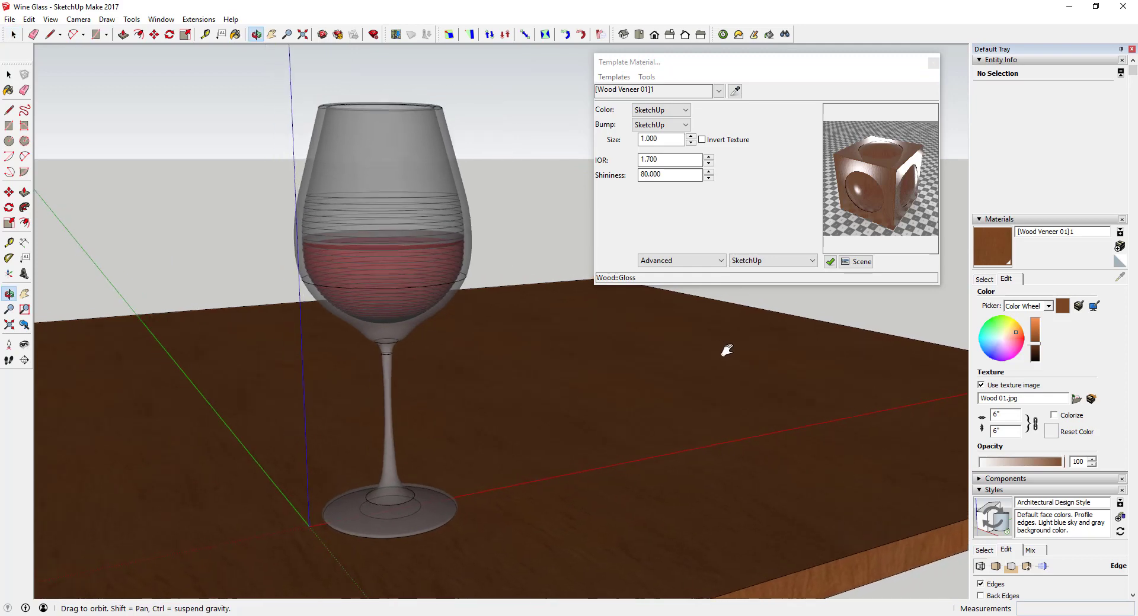
scroll(666, 339, down, 3)
scroll(599, 324, up, 3)
scroll(599, 311, down, 5)
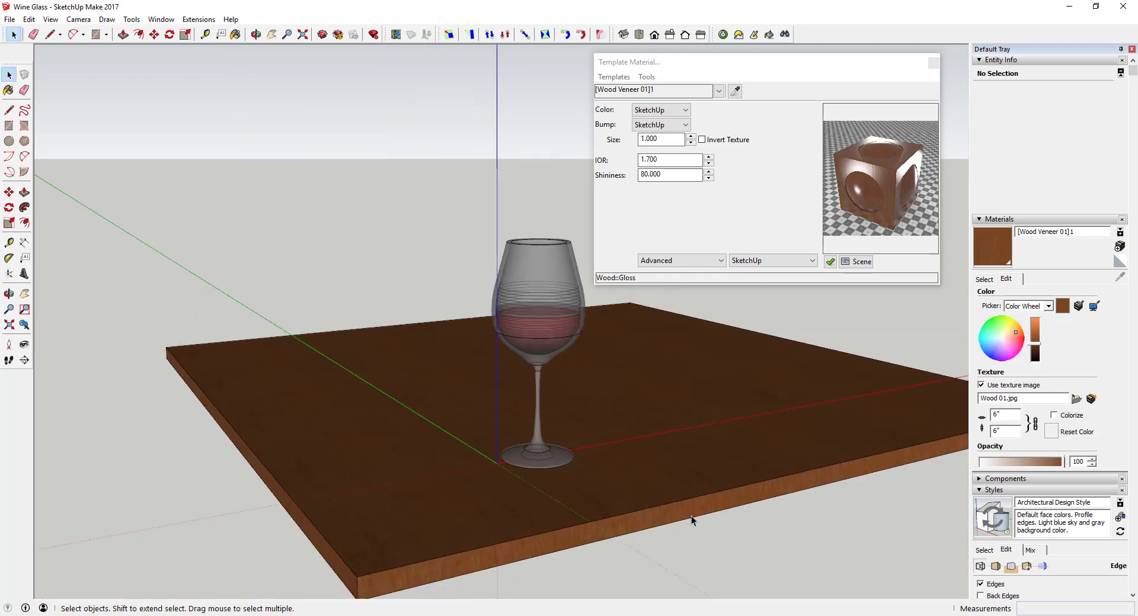
click(683, 513)
key(p)
click(275, 489)
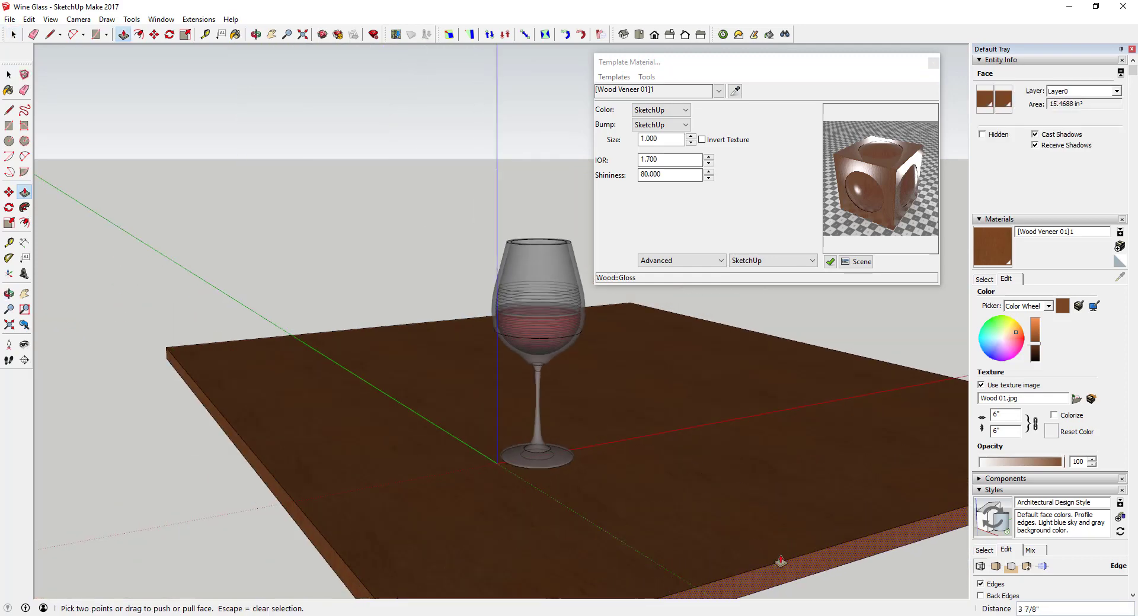
Push/Pull the slab's side face on the negative red axis side outward by about 3 9/16".
key(space)
key(p)
key(space)
key(p)
click(285, 506)
click(178, 522)
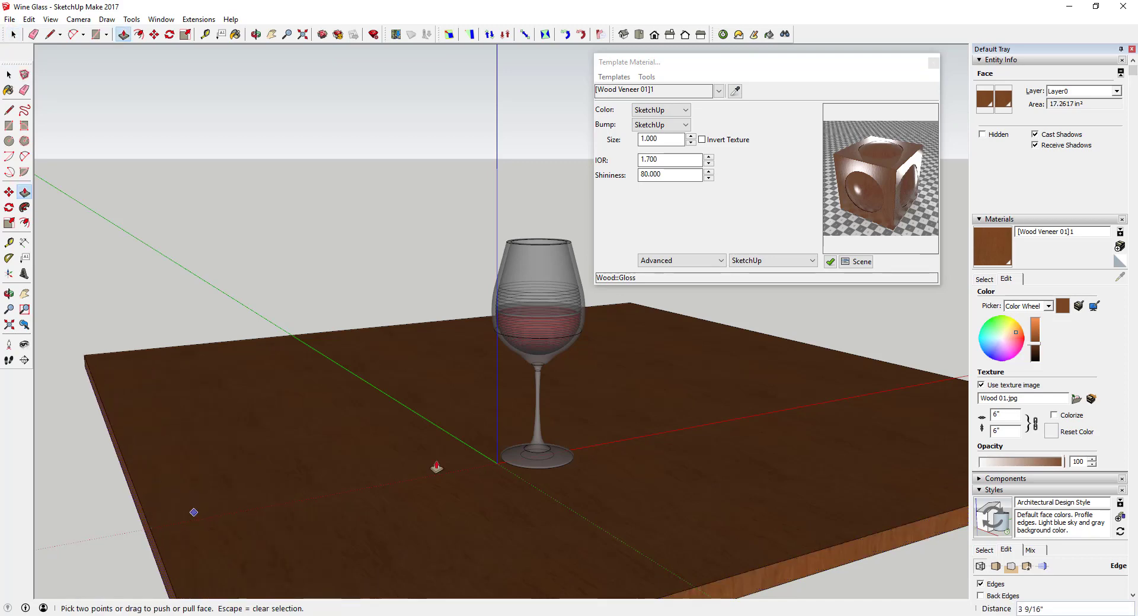
key(space)
Extend the wooden slab outward on its positive red axis side with Push/Pull.
scroll(666, 363, up, 5)
scroll(640, 349, down, 3)
middle_drag(656, 343, 575, 338)
scroll(590, 333, down, 2)
scroll(416, 345, down, 3)
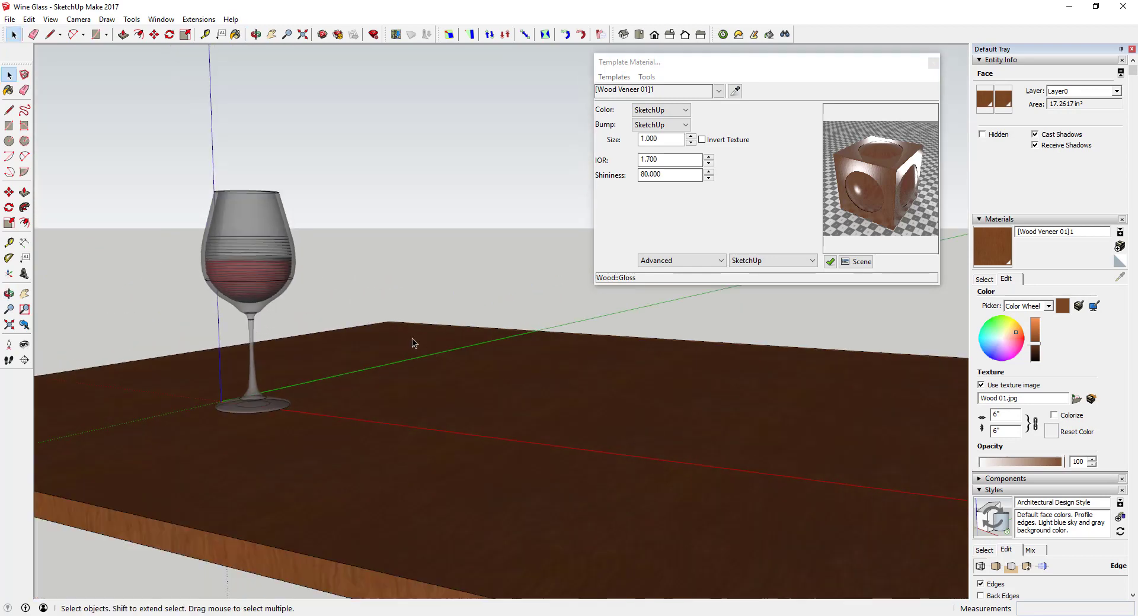
middle_drag(417, 346, 535, 417)
scroll(535, 416, down, 3)
key(p)
key(space)
key(p)
middle_drag(610, 407, 628, 321)
key(space)
Frame a closer view of the wine glass on the tabletop and start a test render with the 03. Low+ preset.
scroll(628, 322, up, 5)
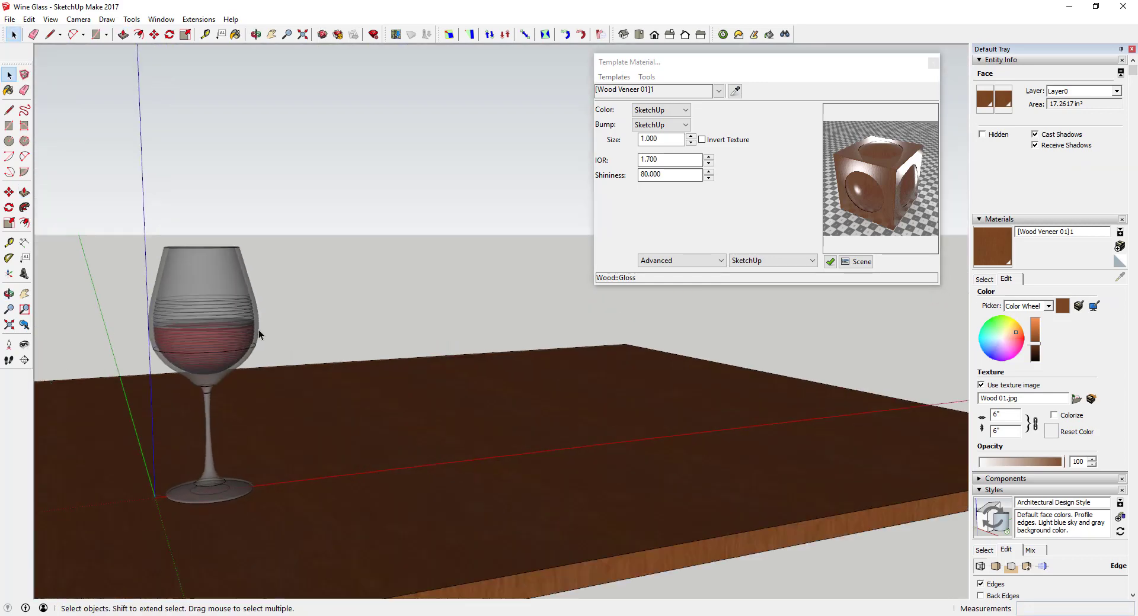
scroll(367, 345, down, 2)
scroll(367, 345, up, 4)
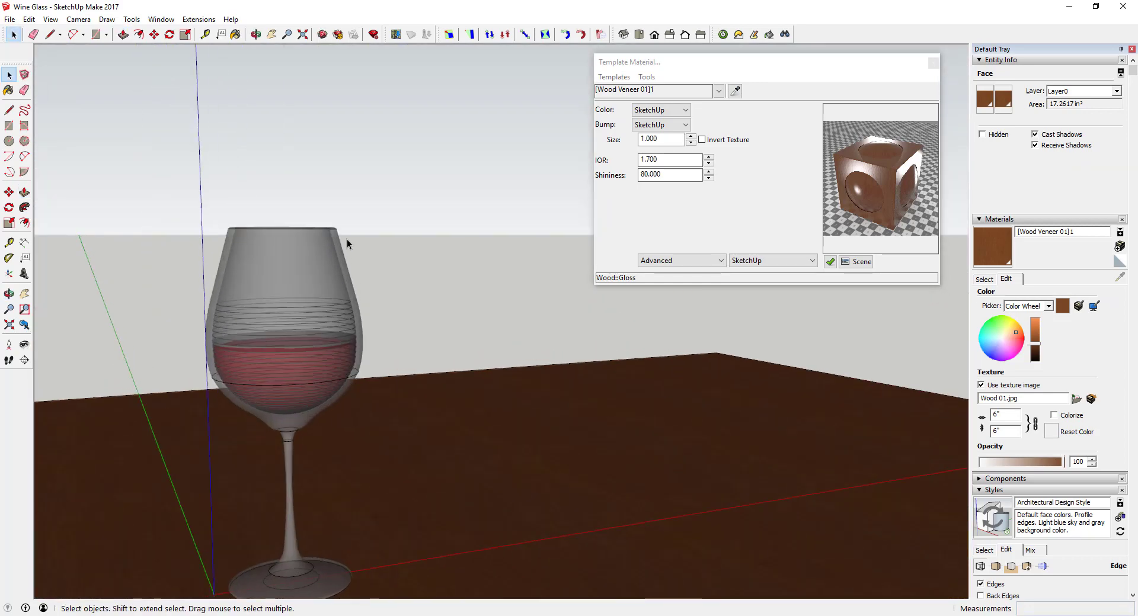
key(o)
key(space)
middle_drag(449, 317, 436, 324)
scroll(407, 424, up, 2)
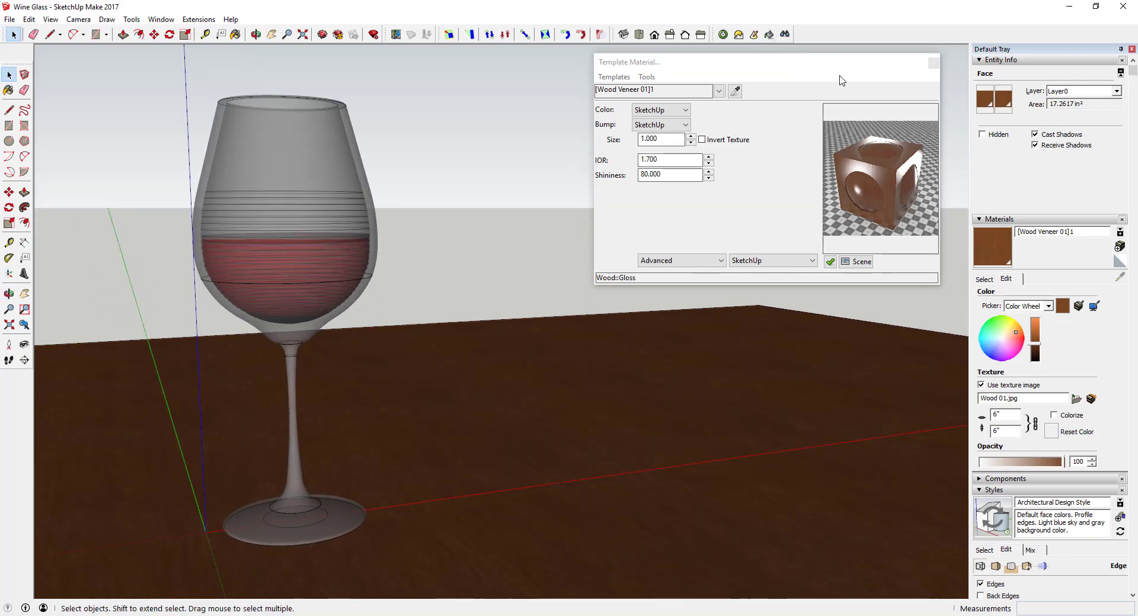
click(933, 63)
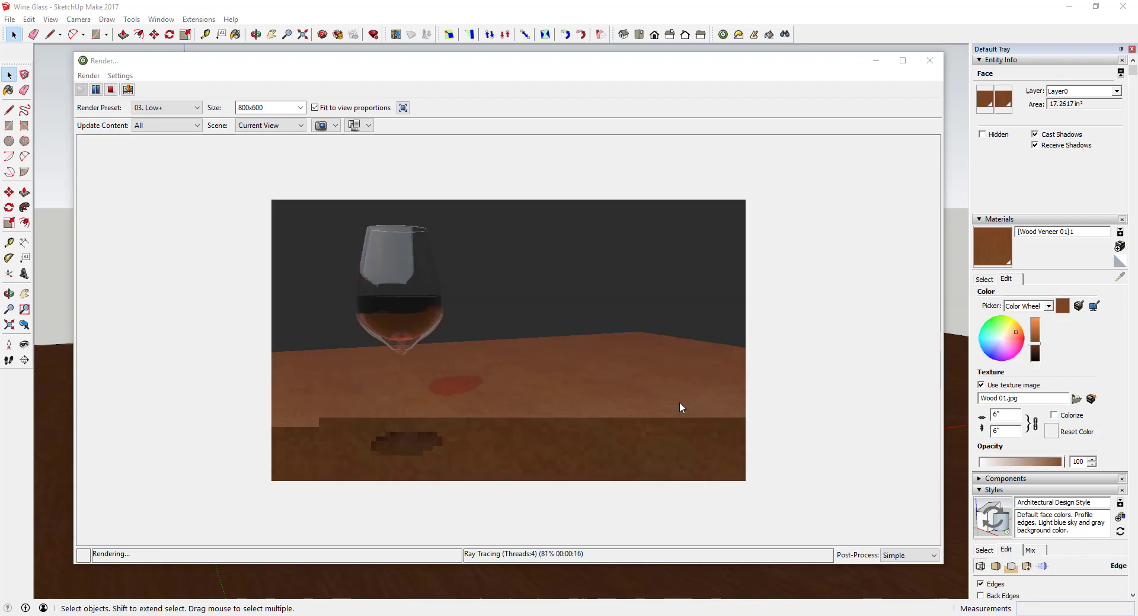
Stop the running test render and set the render size to 1280x720.
click(111, 89)
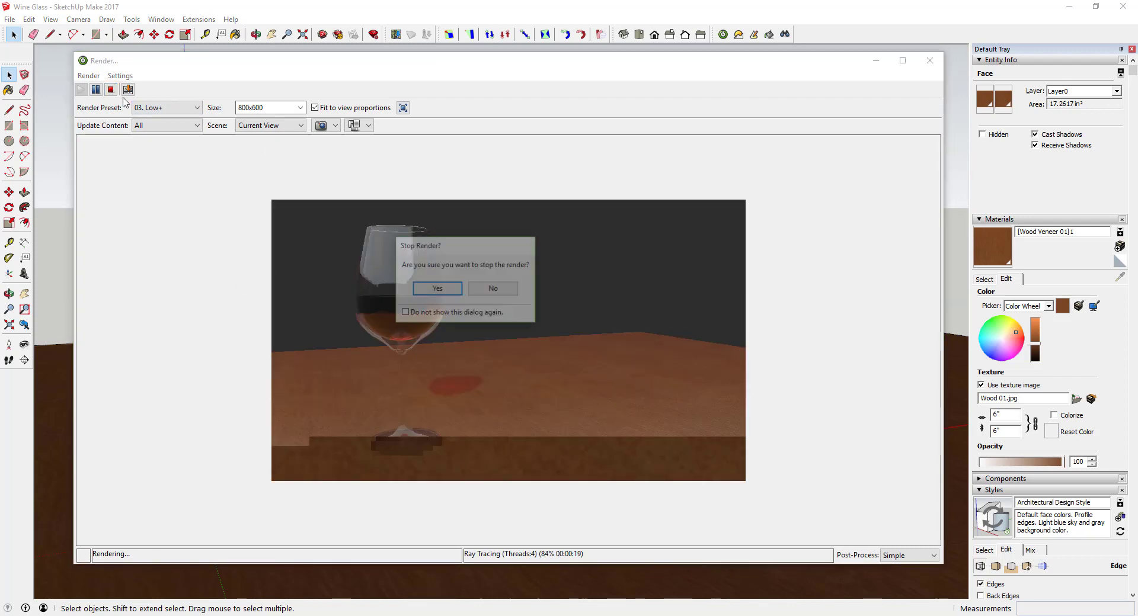
click(436, 288)
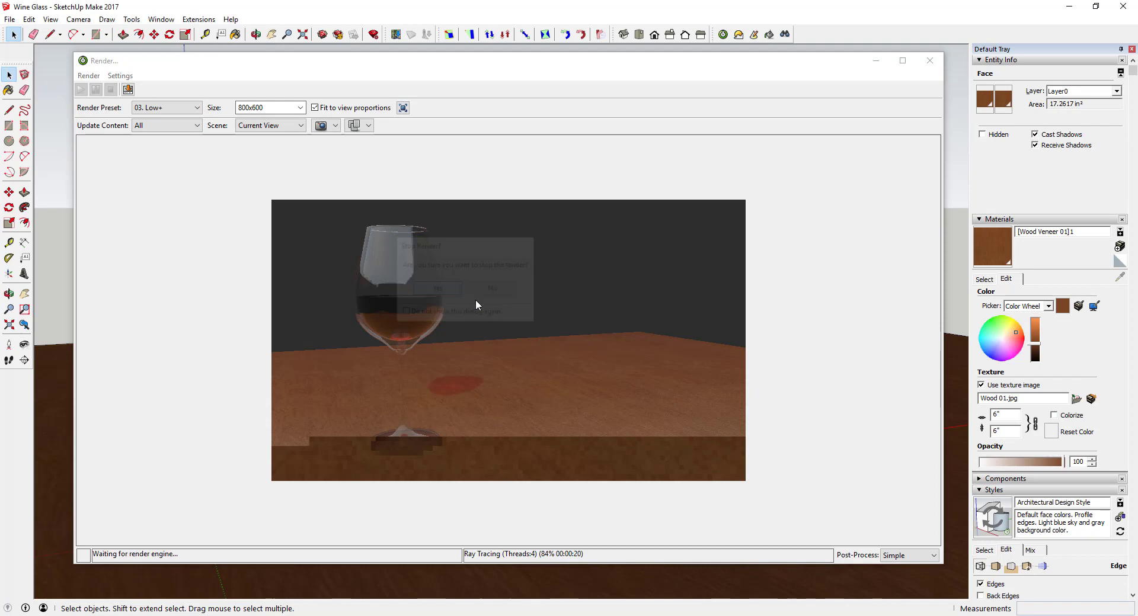
click(300, 107)
text(1280)
key(Tab)
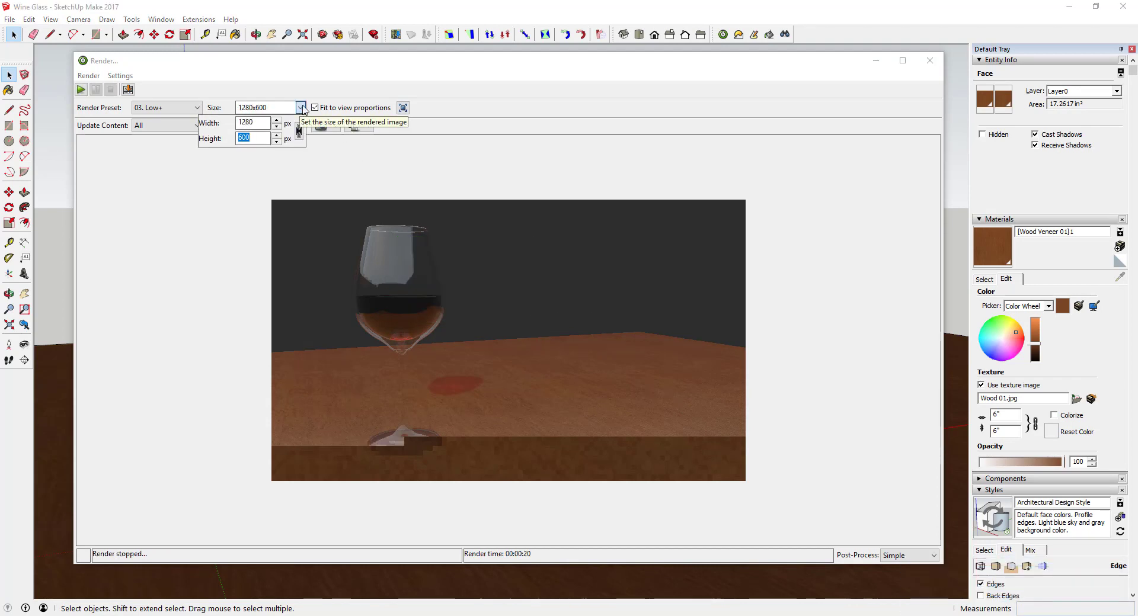
text(720)
click(523, 157)
Choose the 09. Interior progressive render preset and start the render of the wine glass.
click(176, 108)
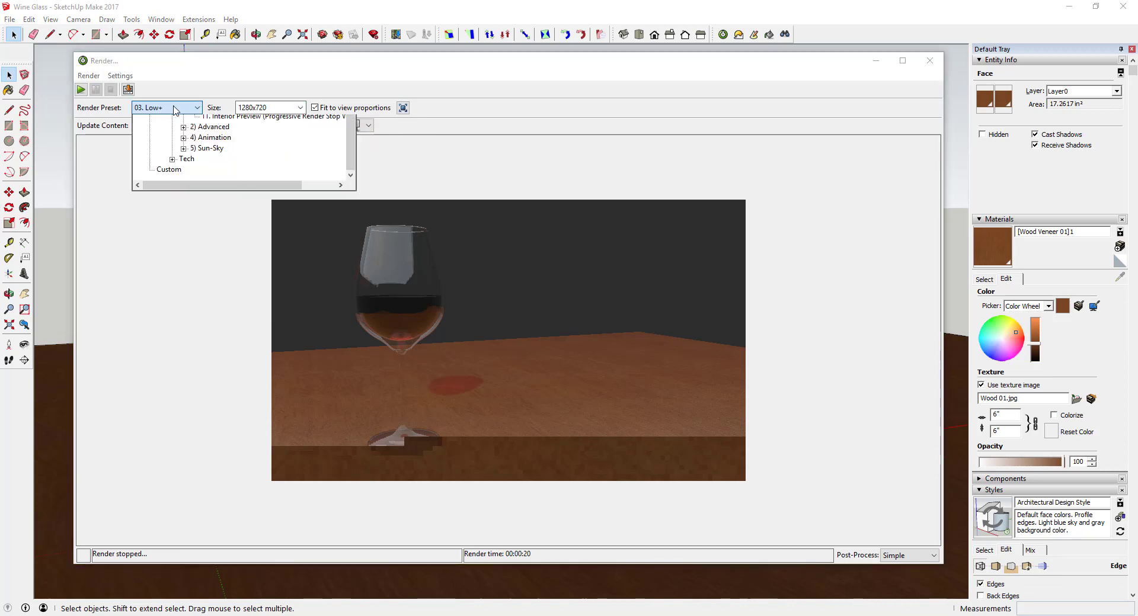
click(264, 254)
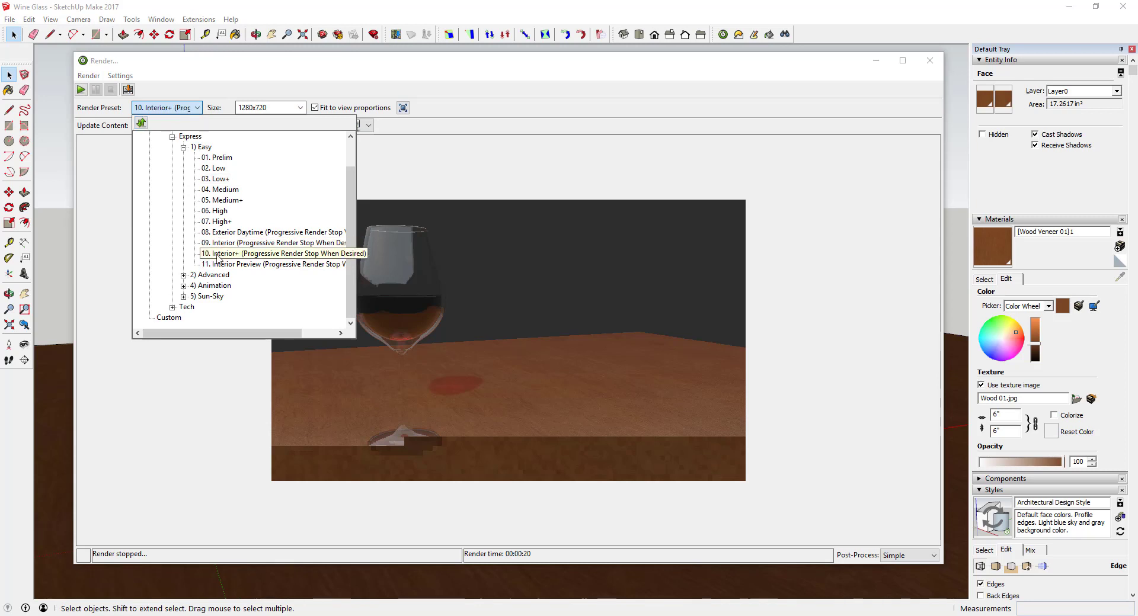
click(528, 167)
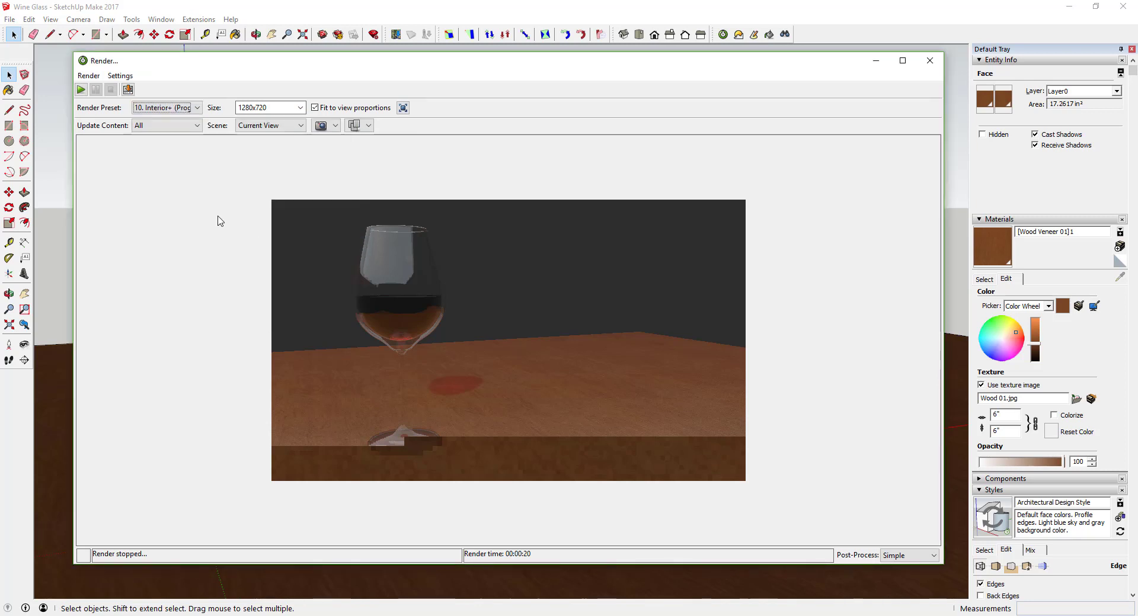
click(193, 110)
click(216, 243)
click(501, 199)
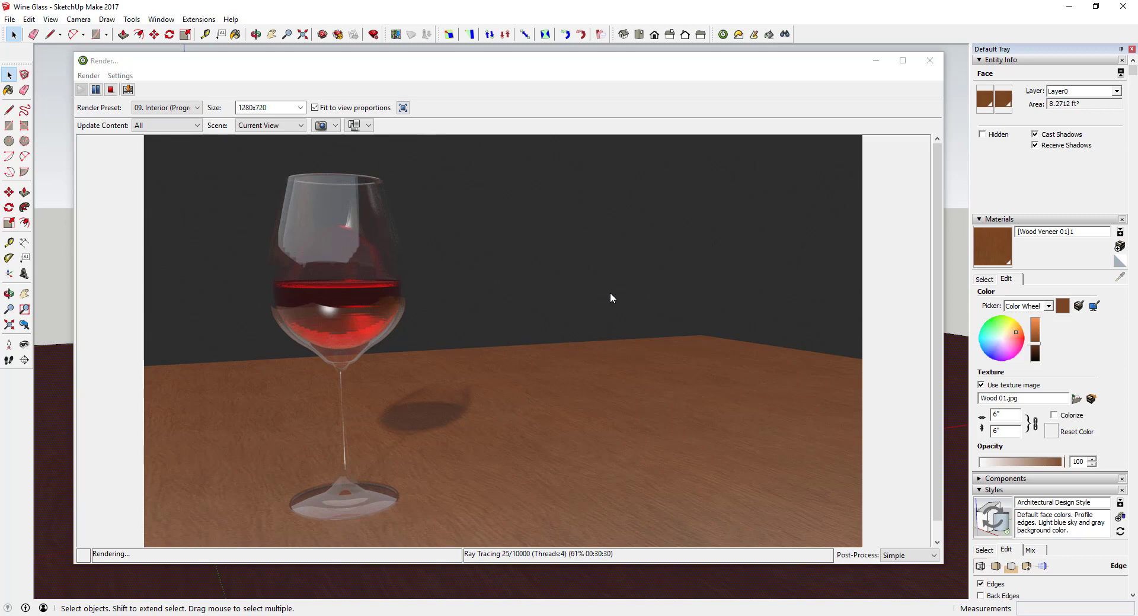
Save the rendered image as a JPG named Wine Glass in the studioLight folder.
click(610, 293)
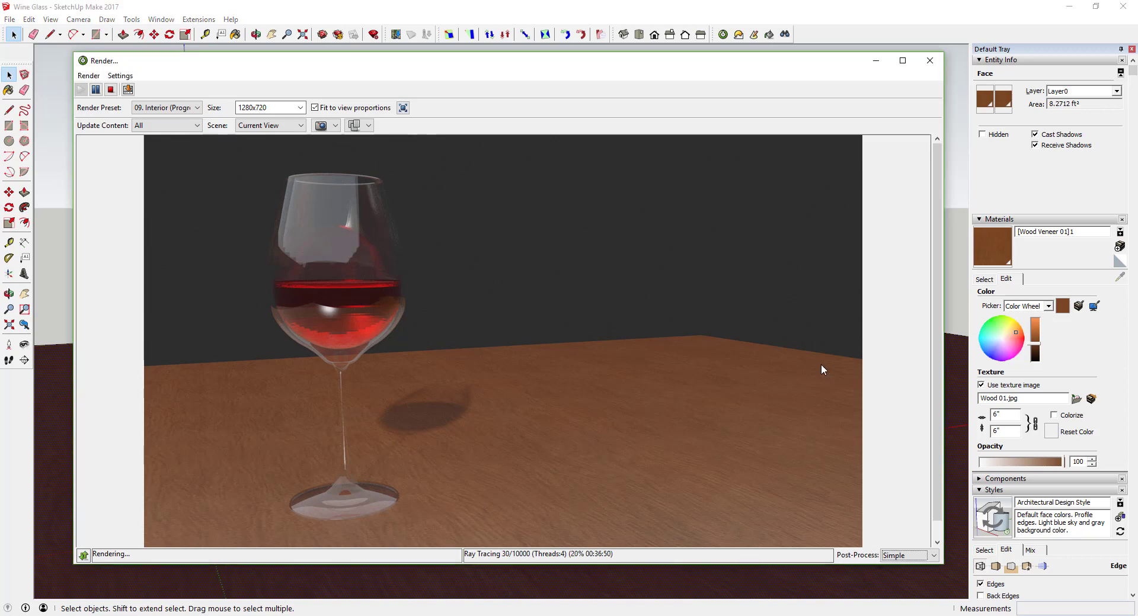
click(129, 90)
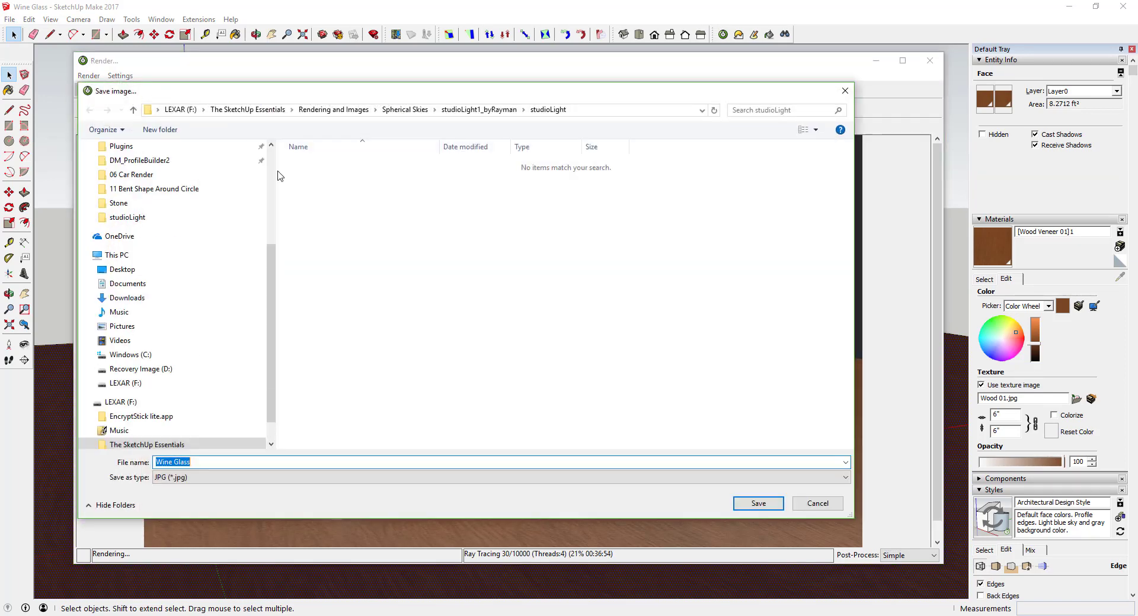
key(Return)
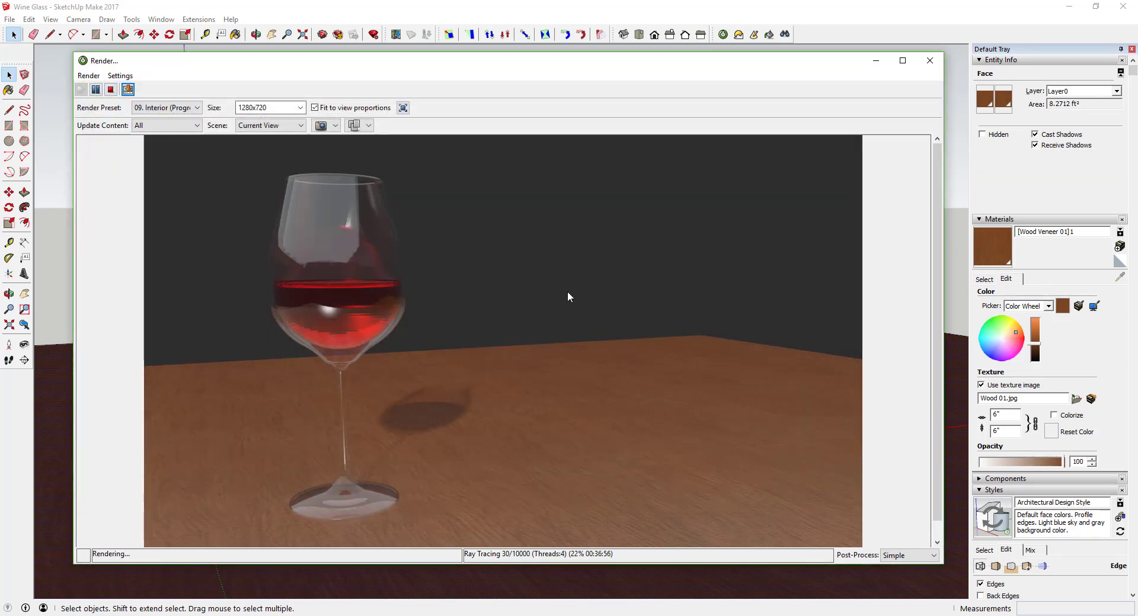